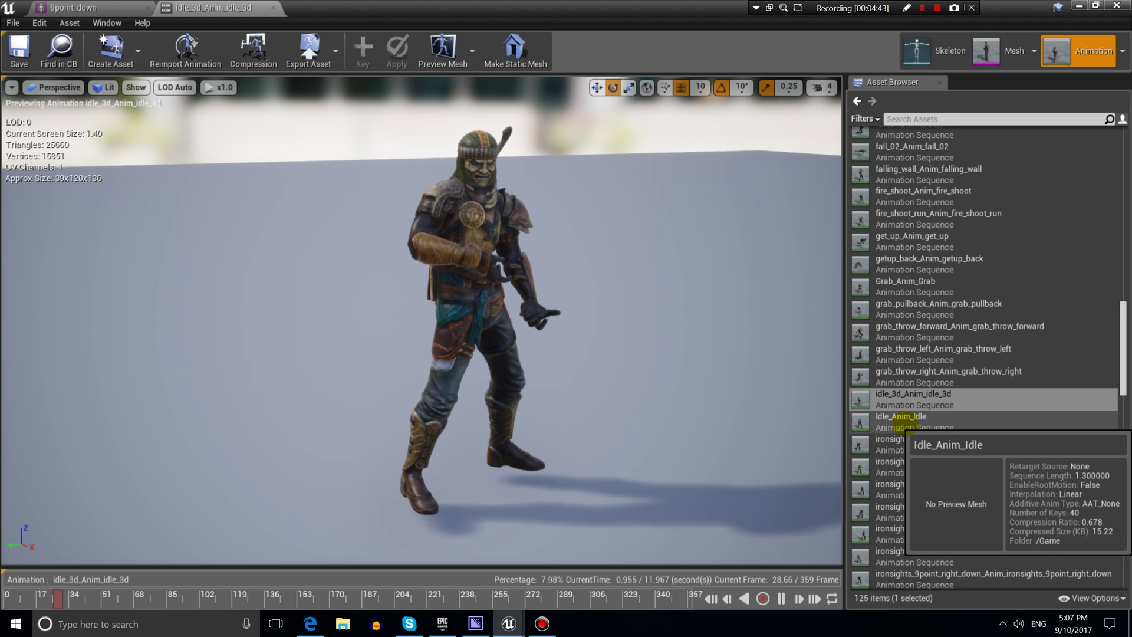
Preview the Idle animation and the ironsights 9point down, front and left poses on the character
double_click(902, 423)
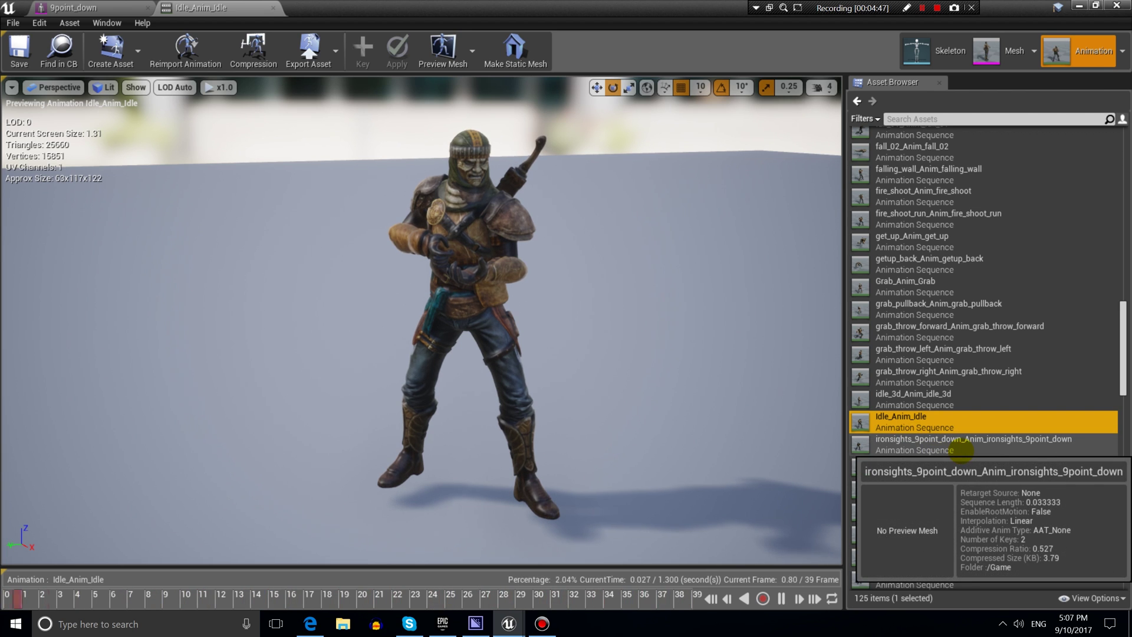
double_click(960, 451)
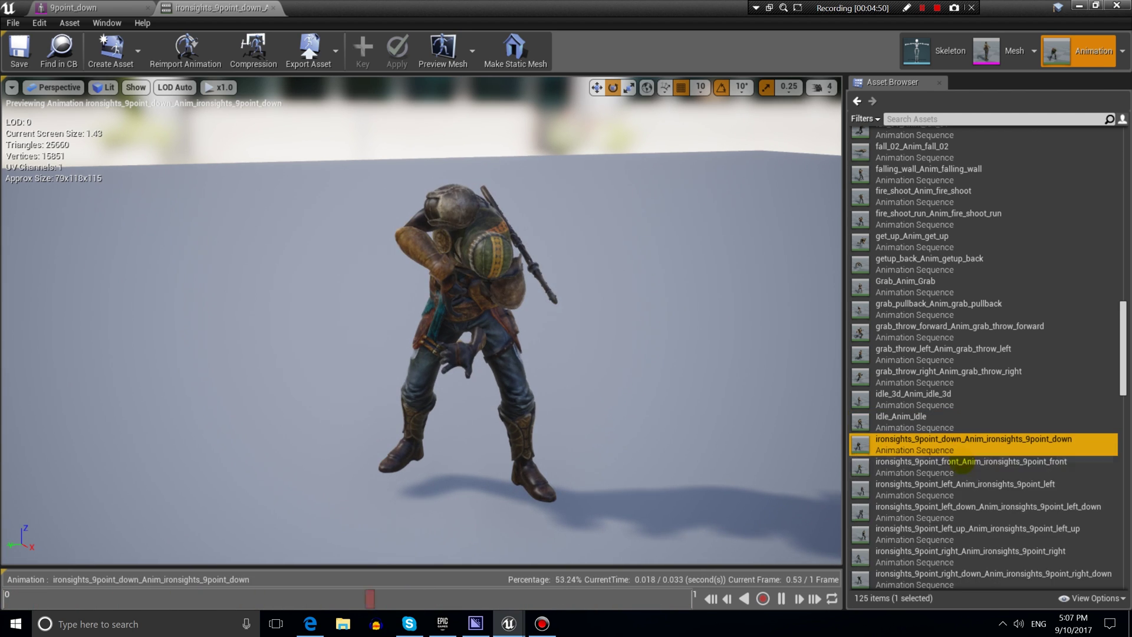
double_click(958, 466)
double_click(955, 485)
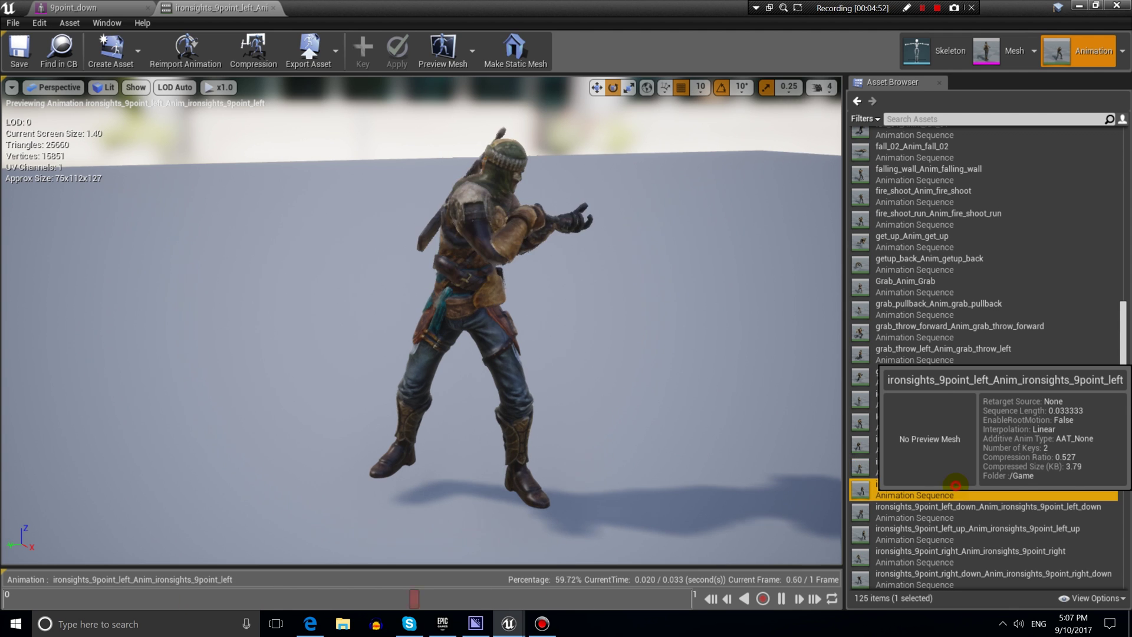
Preview the ironsights 9point left_down, left_up, right, right_down, right_up and up aiming poses
scroll(1122, 394, "down", 3)
scroll(1122, 394, "down", 10)
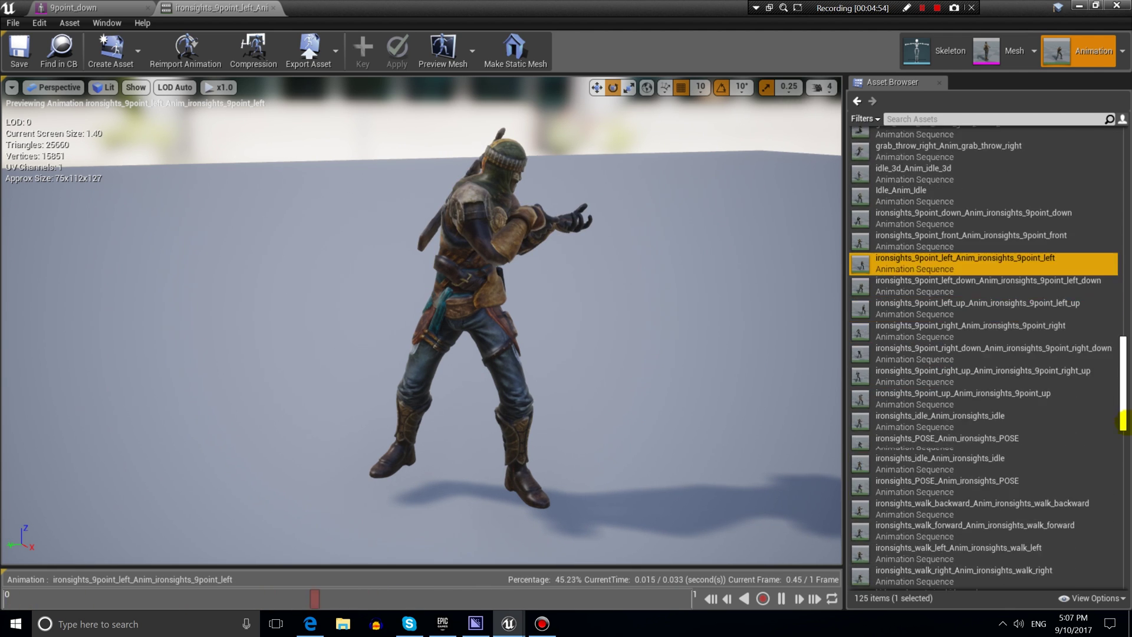
left_click(925, 230)
double_click(931, 214)
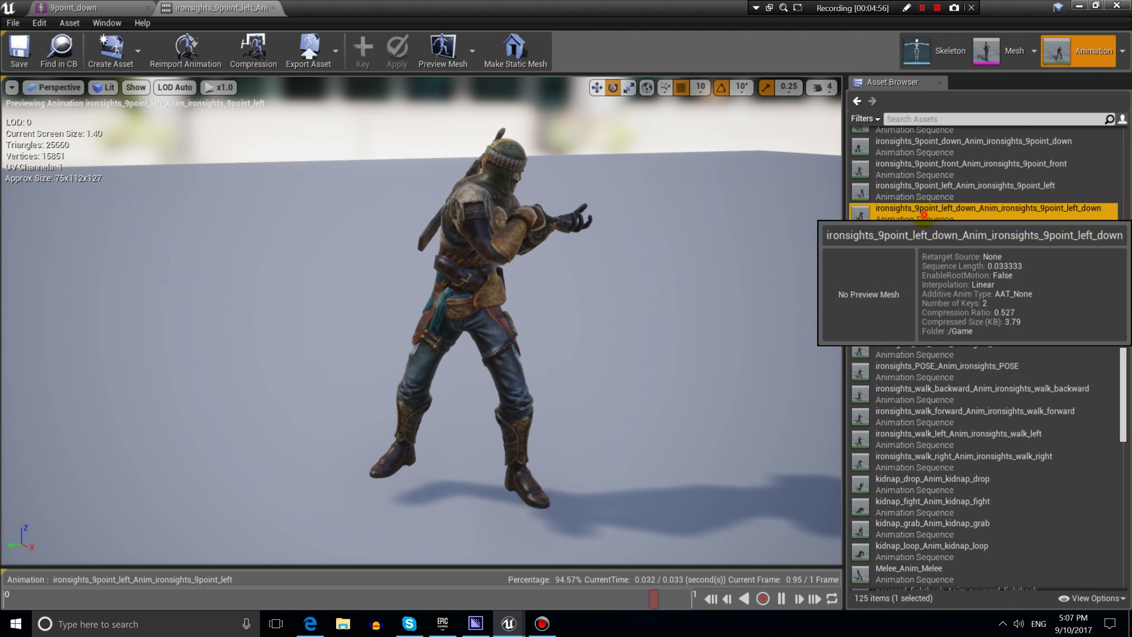
double_click(927, 233)
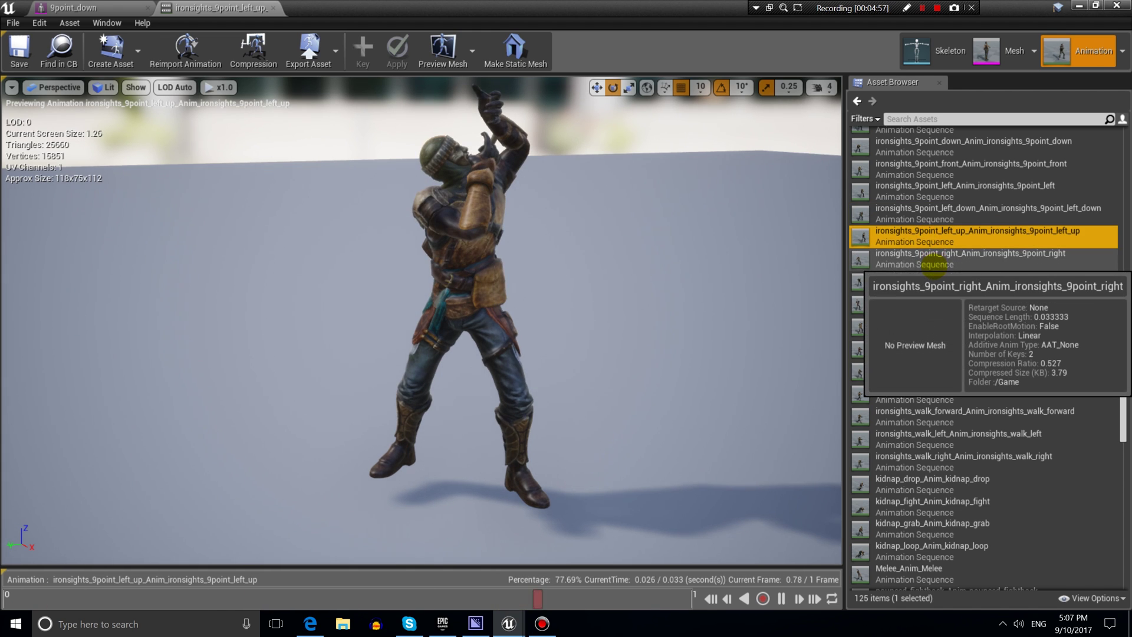
double_click(933, 258)
double_click(935, 280)
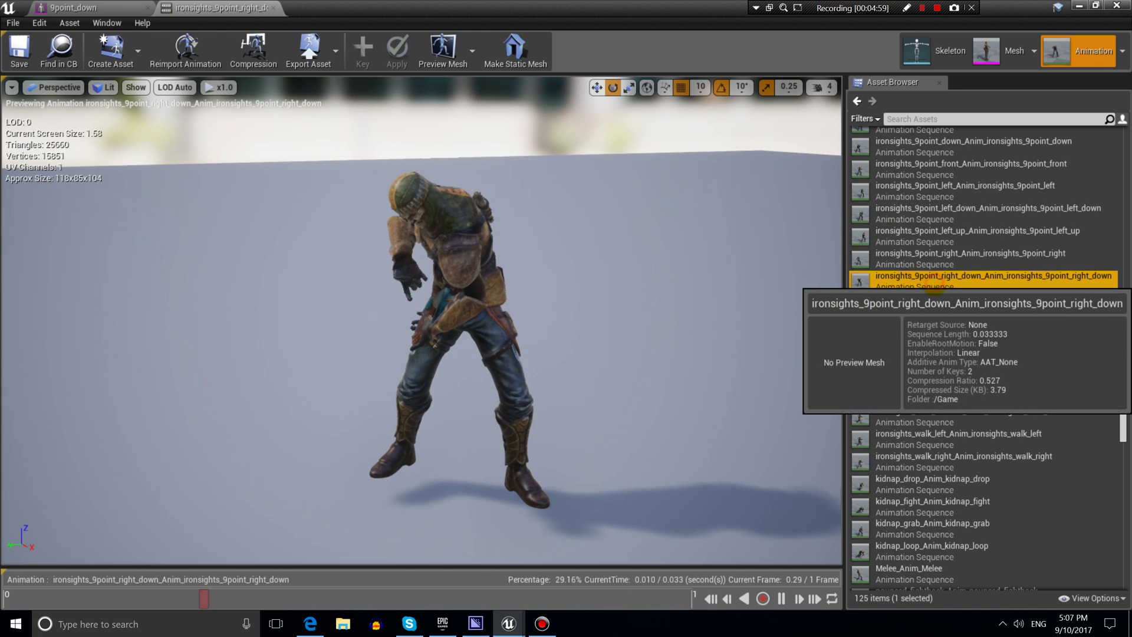
double_click(934, 301)
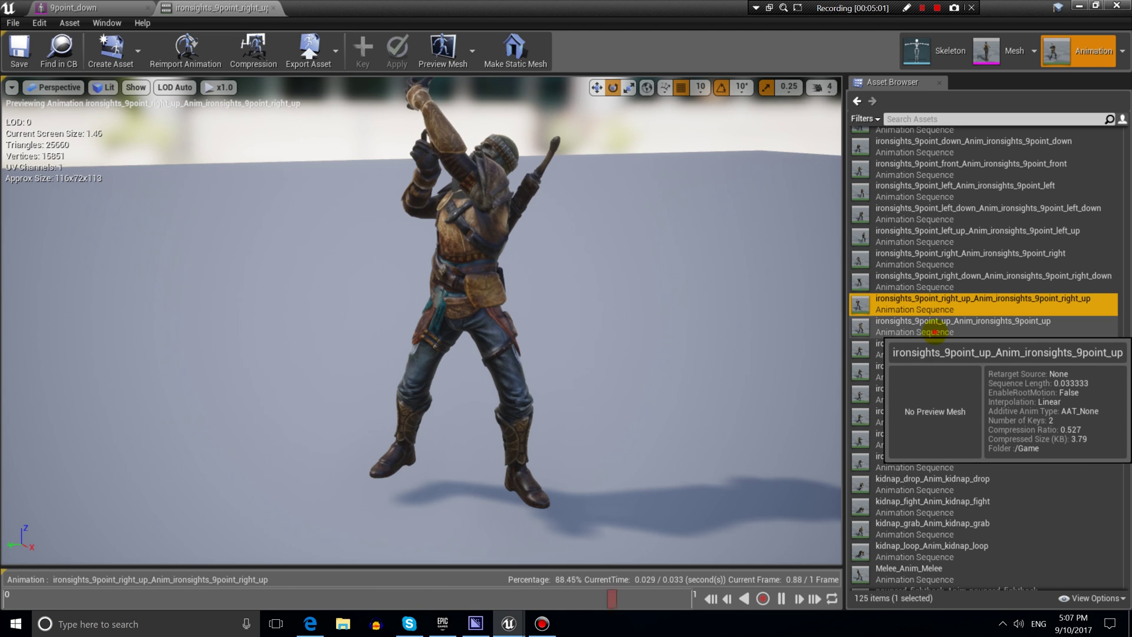
double_click(935, 326)
Preview the ironsights idle, POSE and walk backward, forward, left and right animations
double_click(973, 354)
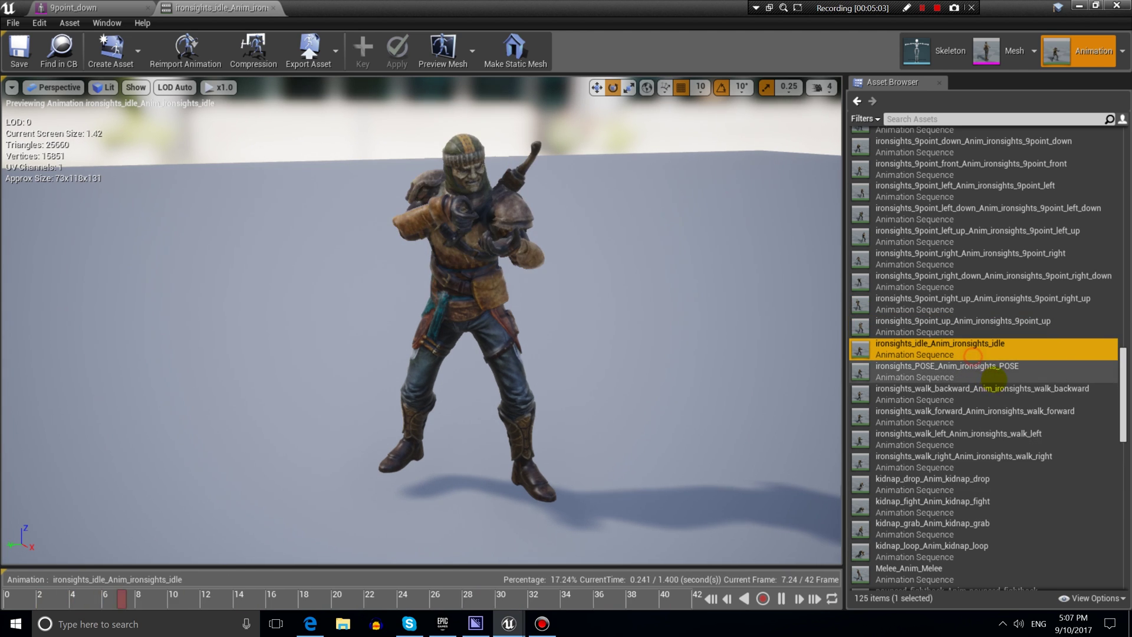
double_click(972, 374)
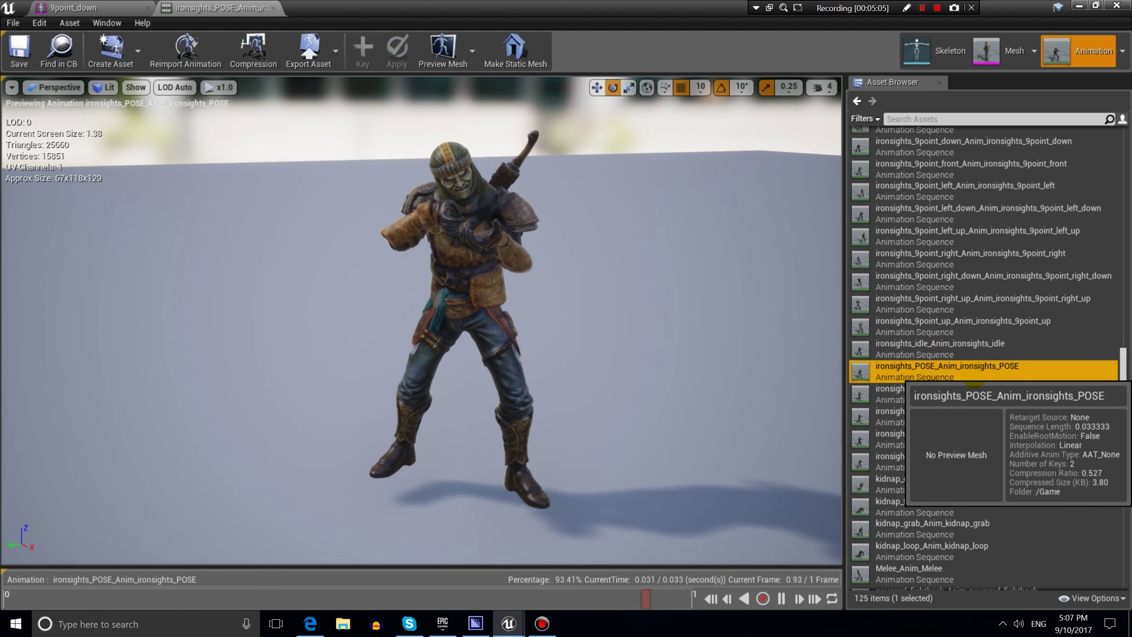
double_click(979, 394)
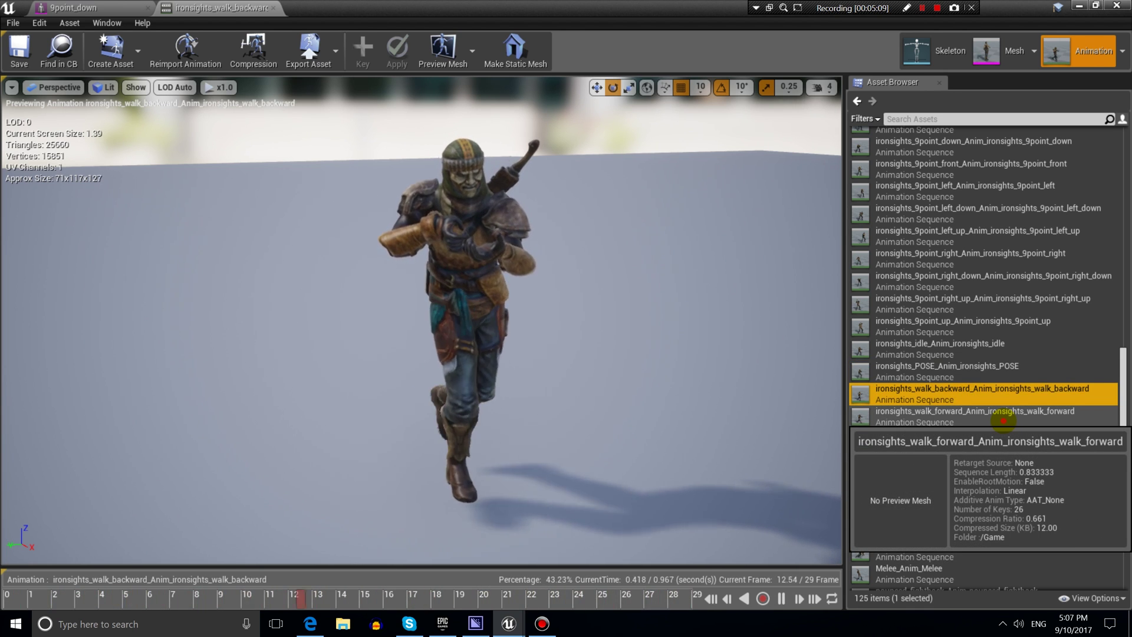
double_click(1002, 416)
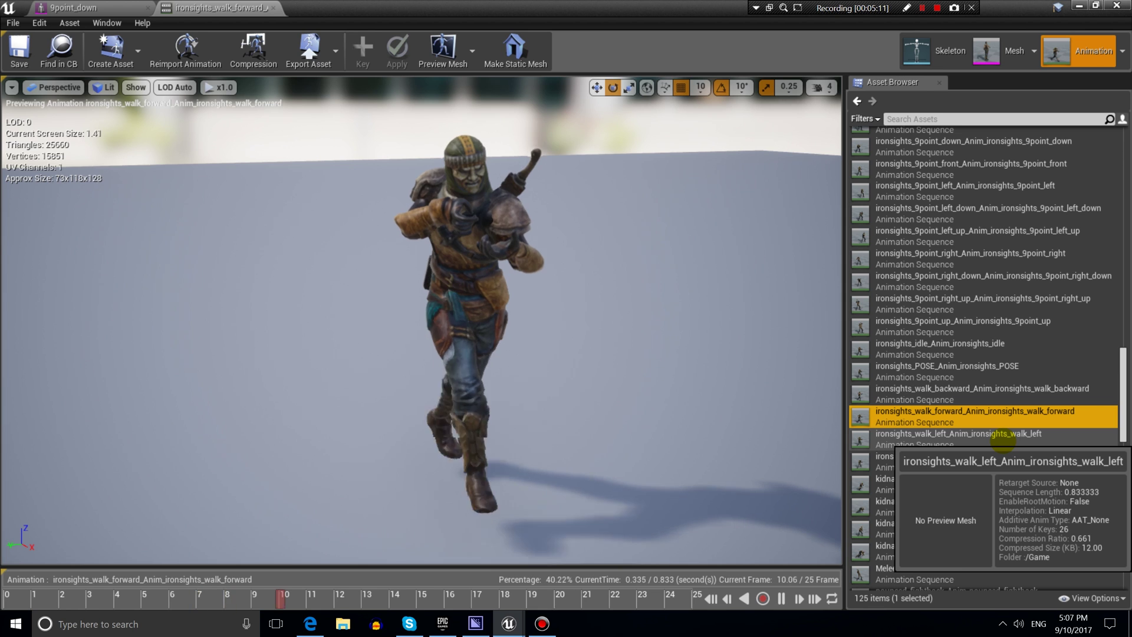
double_click(1003, 439)
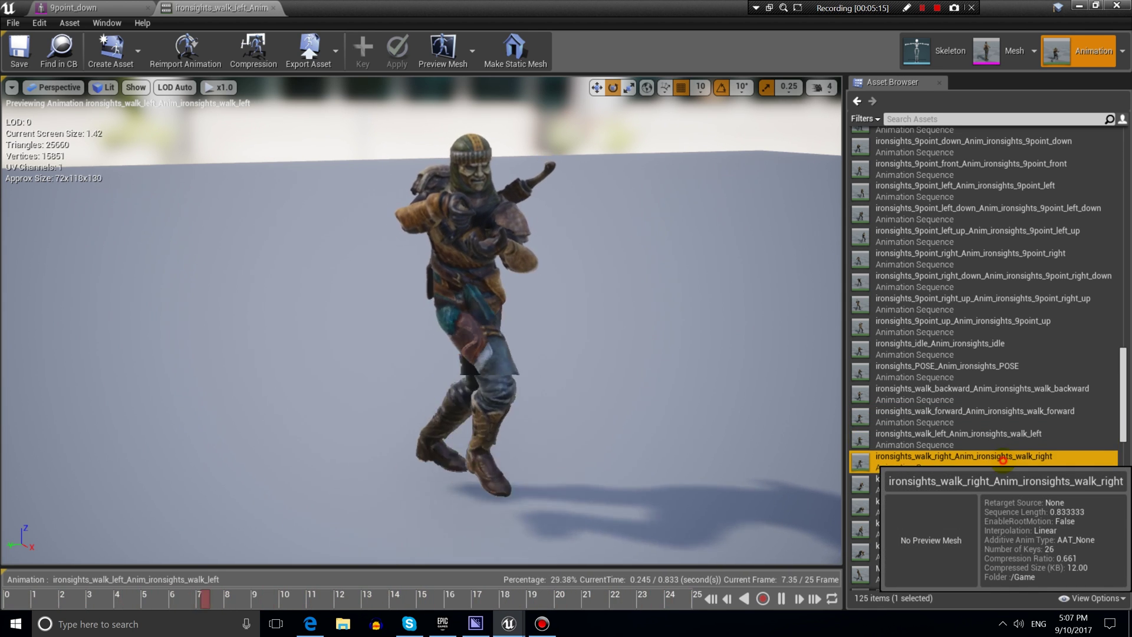
double_click(1002, 462)
Preview the kidnap_drop, kidnap_fight, kidnap_grab and kidnap_loop animations on the character
scroll(1002, 365, "down", 5)
double_click(924, 293)
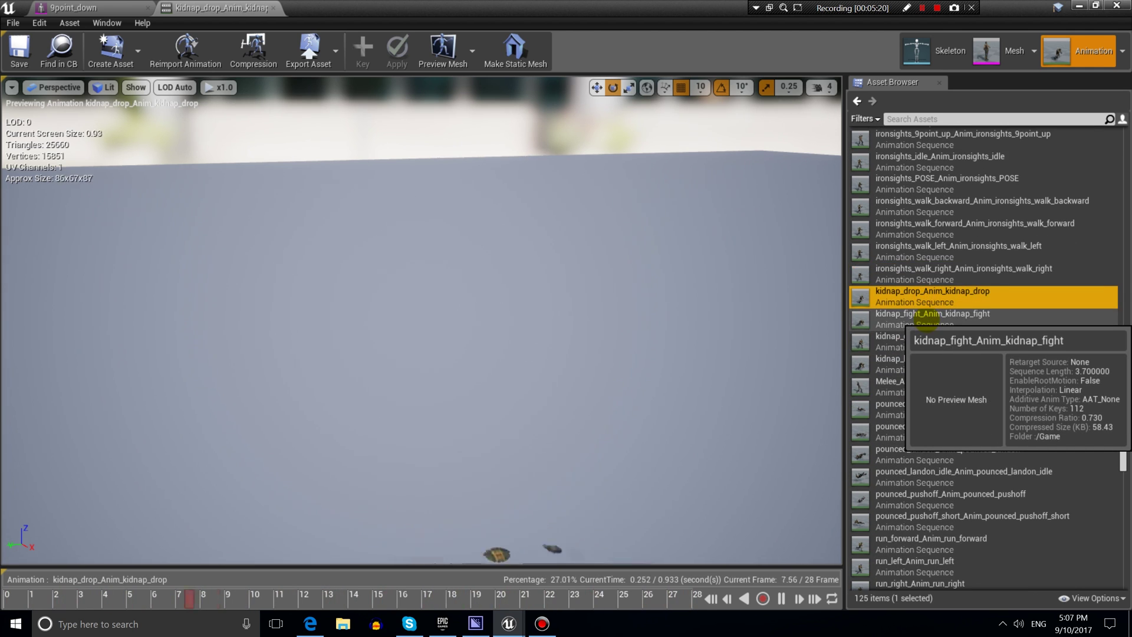
double_click(926, 318)
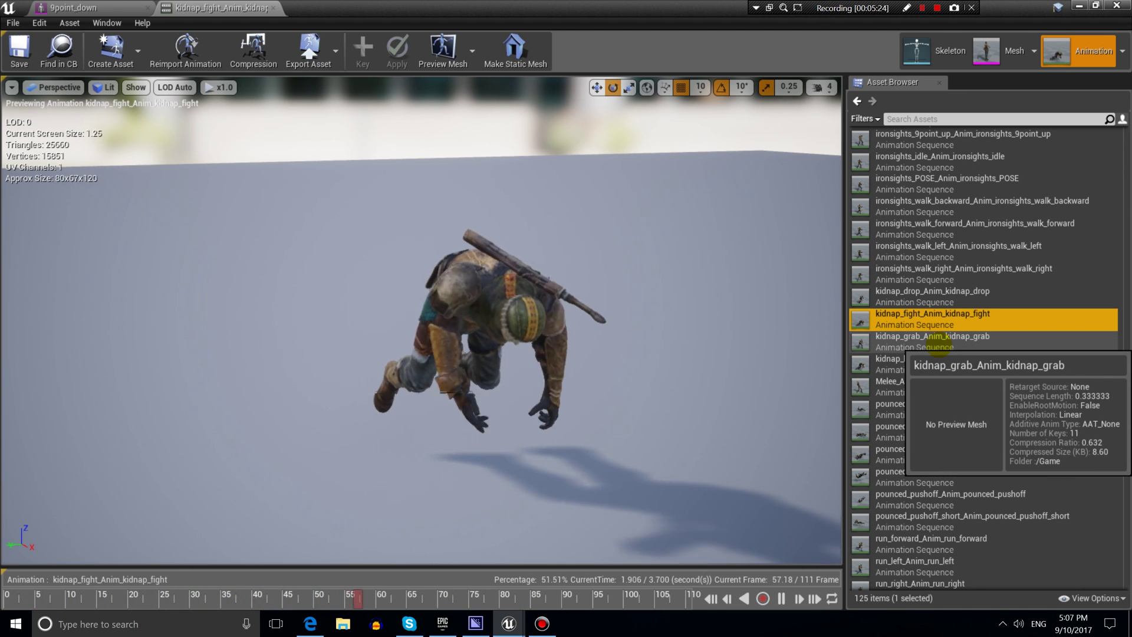
double_click(931, 342)
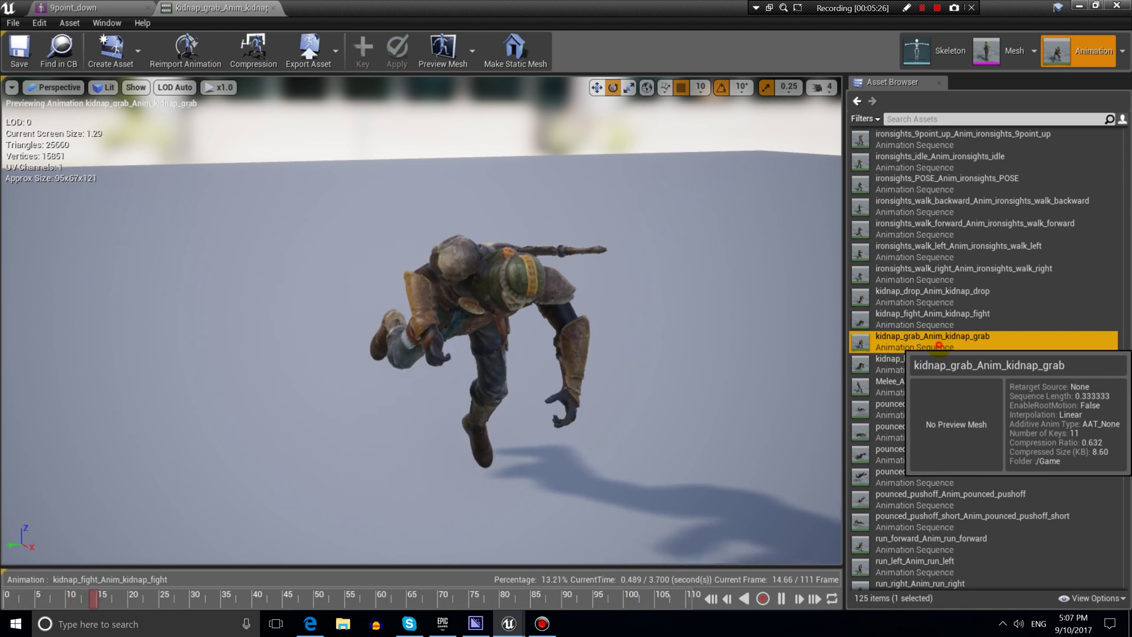
double_click(942, 363)
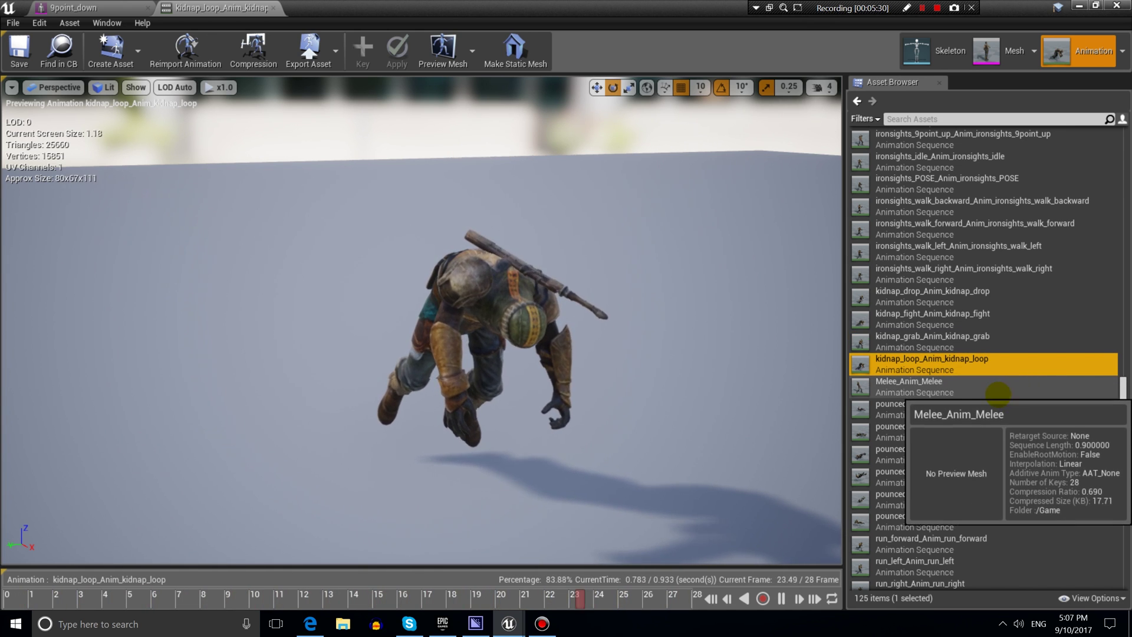
Preview the Melee animation and check the character's attack motion
left_click(951, 389)
double_click(951, 389)
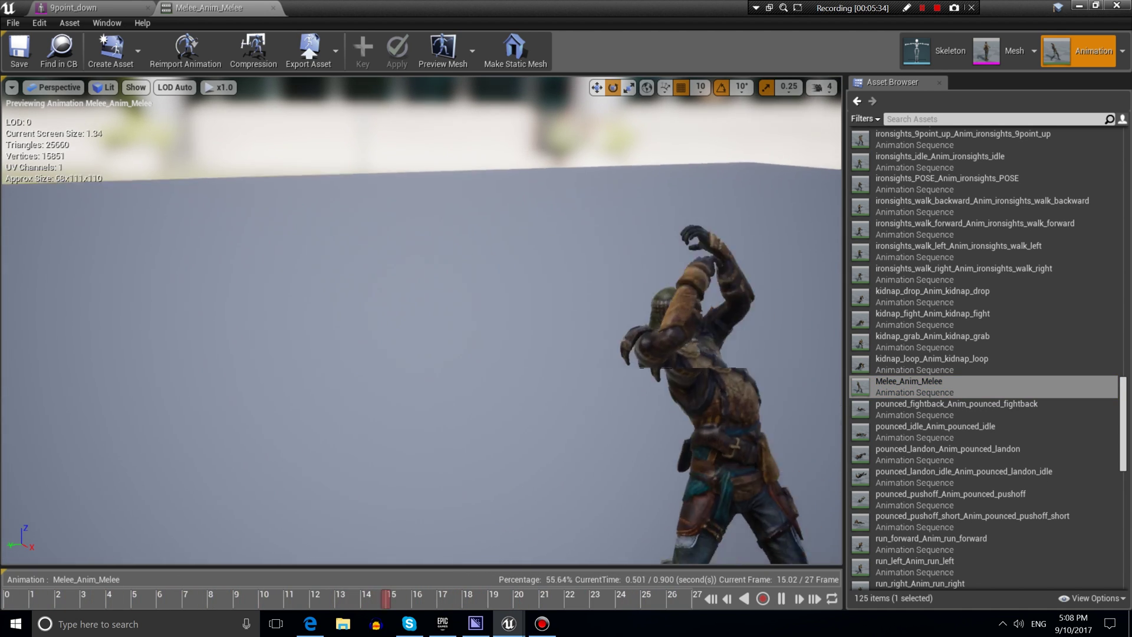
left_click(746, 367)
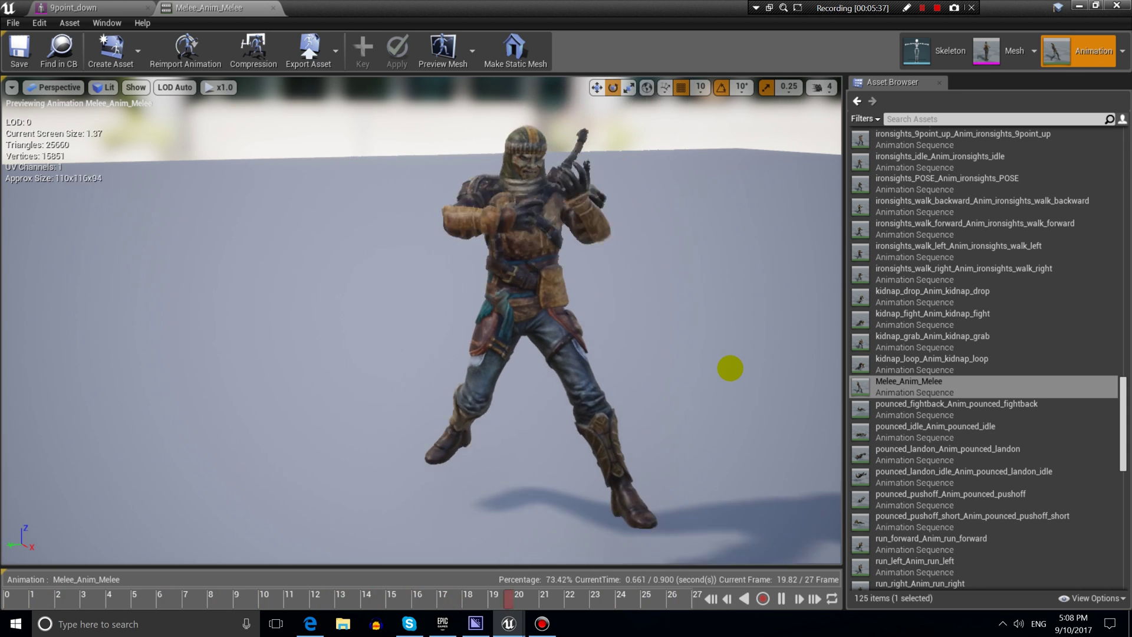
Preview the pounced_fightback, pounced_idle, pounced_landon and pounced_landon_idle animations, examining the fightback motion closely
double_click(893, 413)
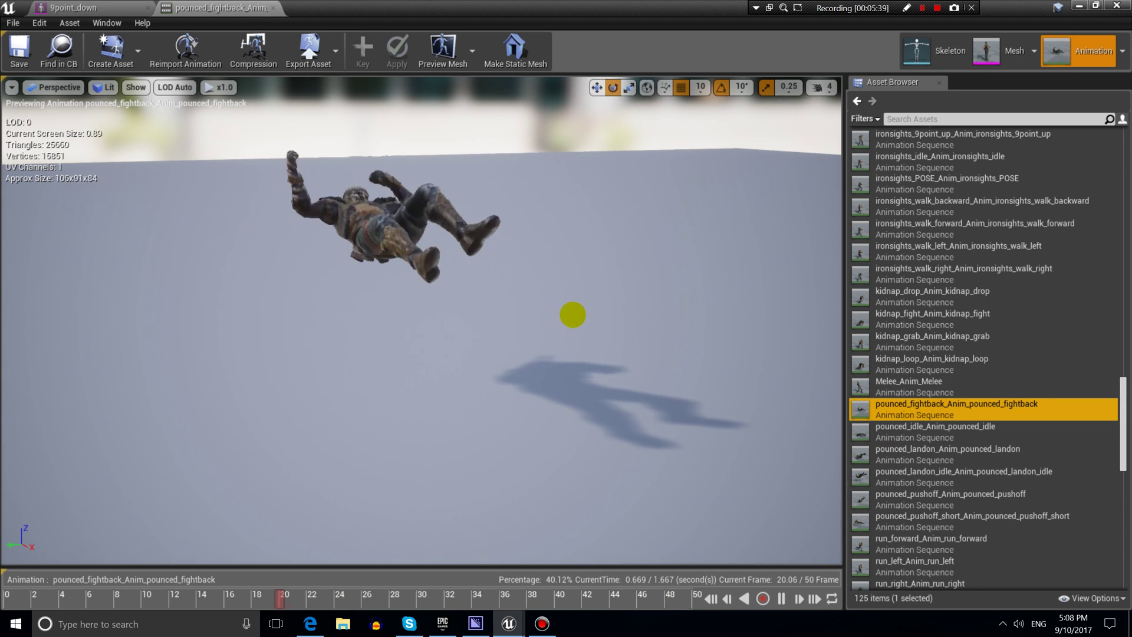
middle_click_drag(525, 290, 499, 268)
scroll(525, 287, "up", 3)
mouse_move(554, 245)
middle_mouse_down()
mouse_move(553, 266)
mouse_move(552, 234)
middle_mouse_up()
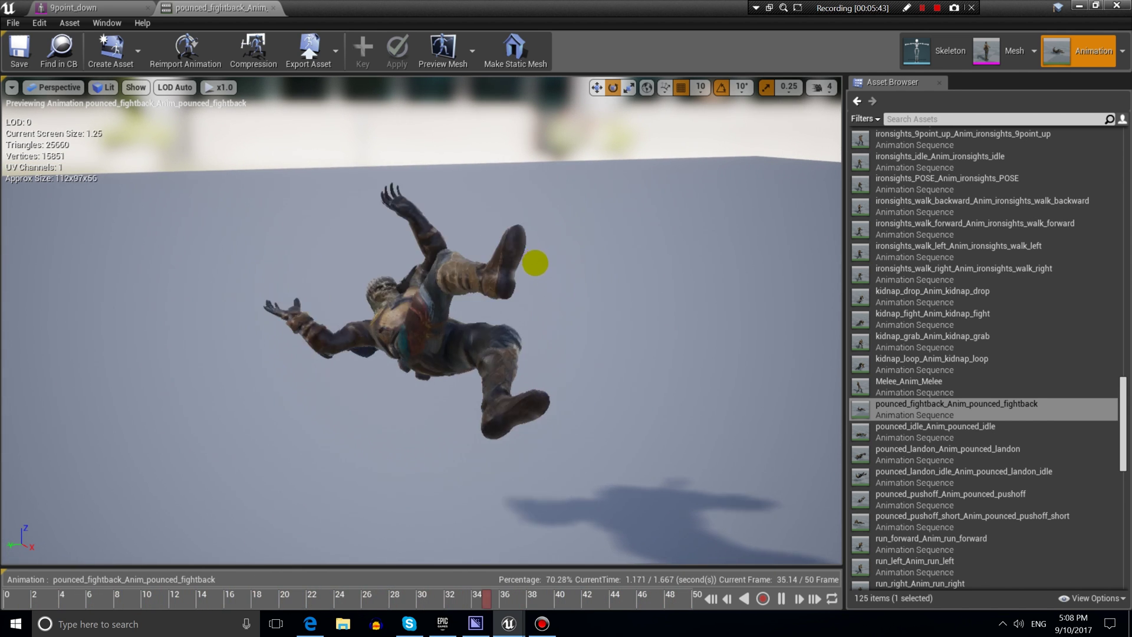
left_click(902, 427)
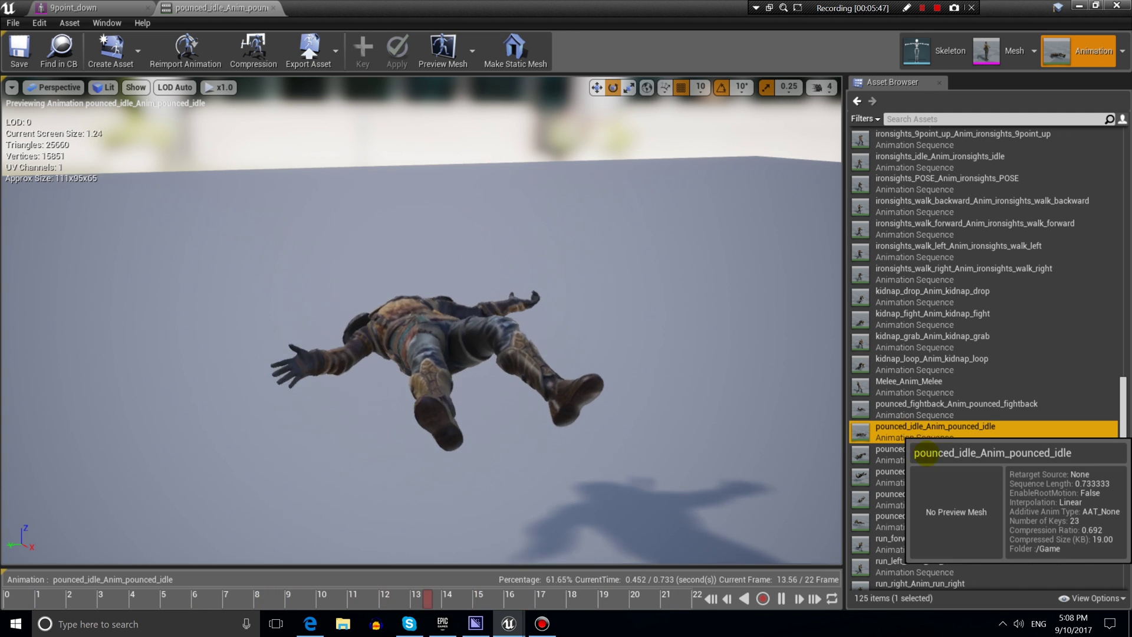
left_click(931, 459)
left_click(943, 473)
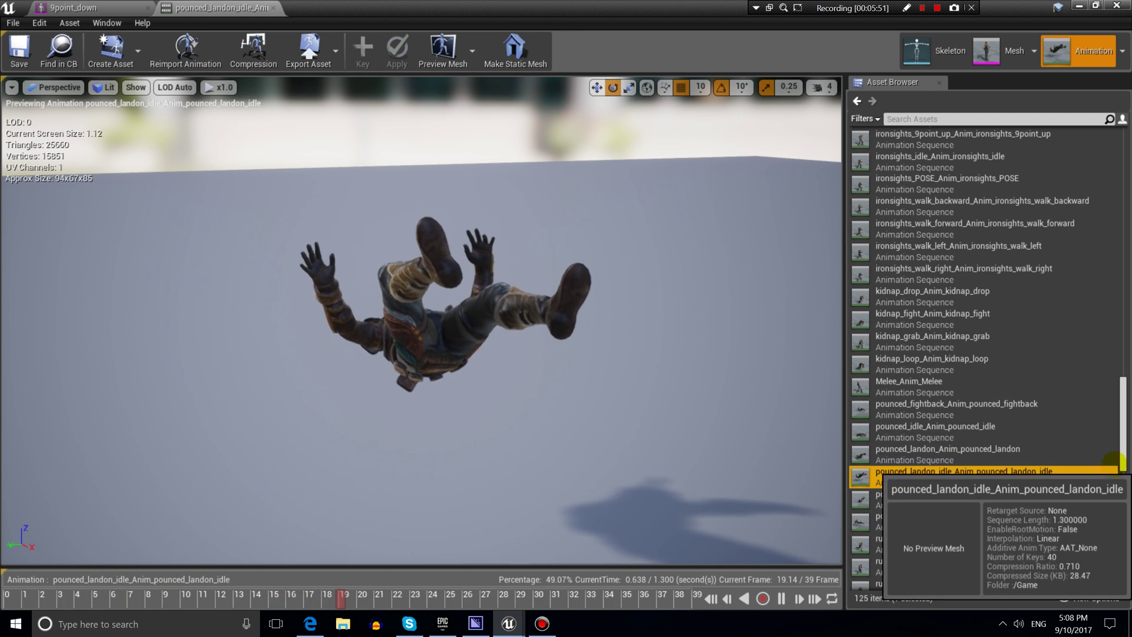
left_click_drag(1121, 443, 1122, 464)
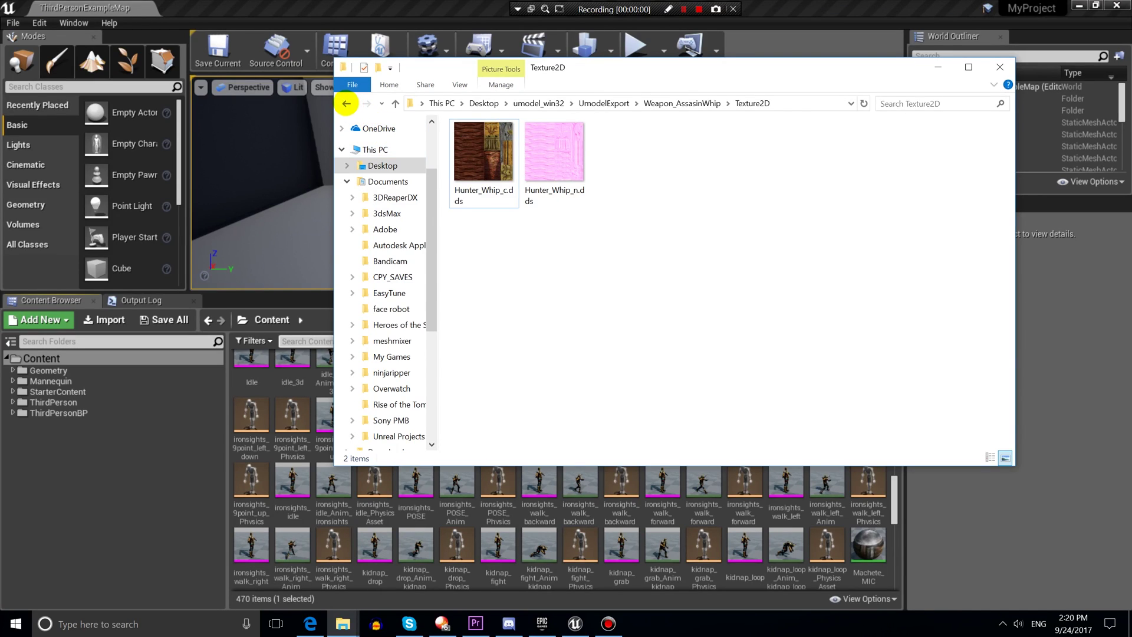
Browse from UmodelExport into Weapon_AssasinWhip's SkeletalMesh3 folder and look in its FBX folder for the whip model
left_click(346, 104)
left_click(346, 104)
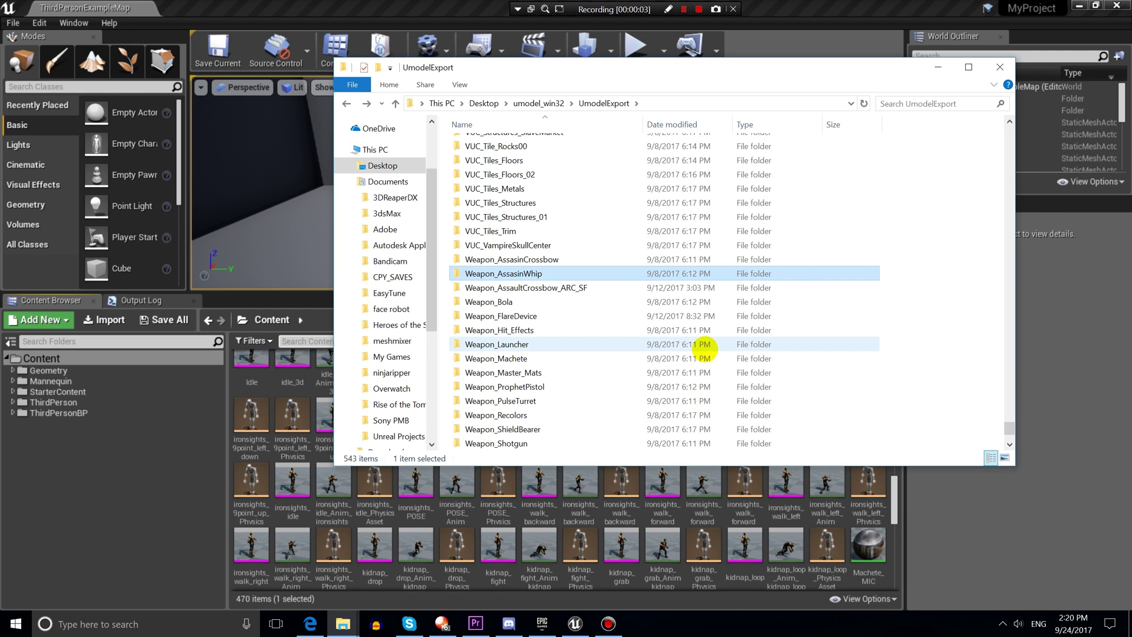
scroll(704, 350, "down", 1)
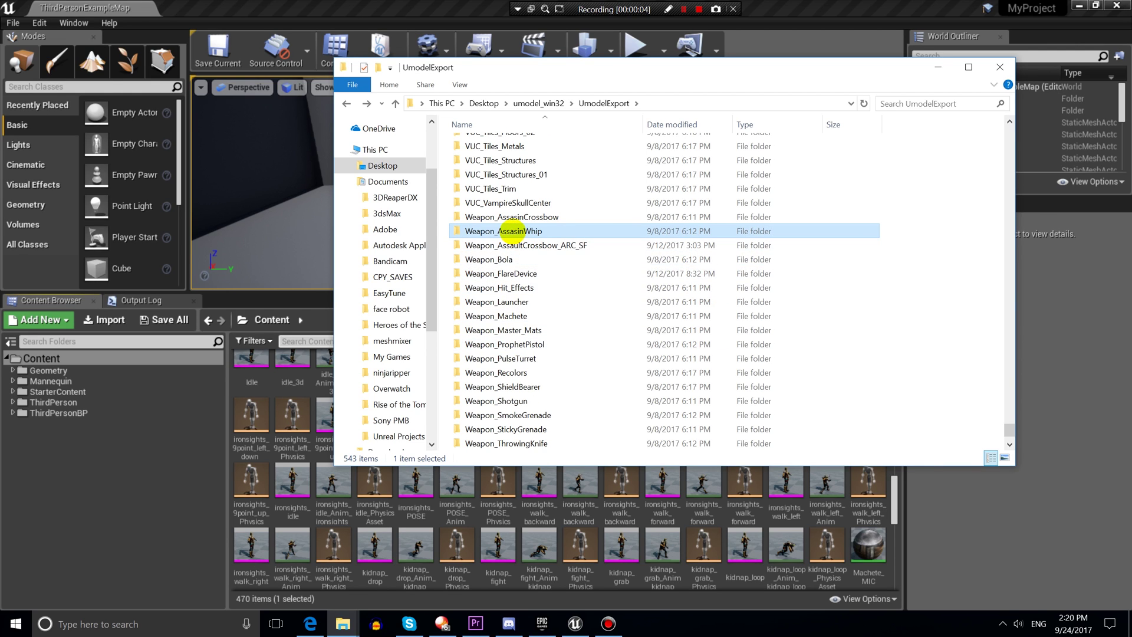
double_click(513, 230)
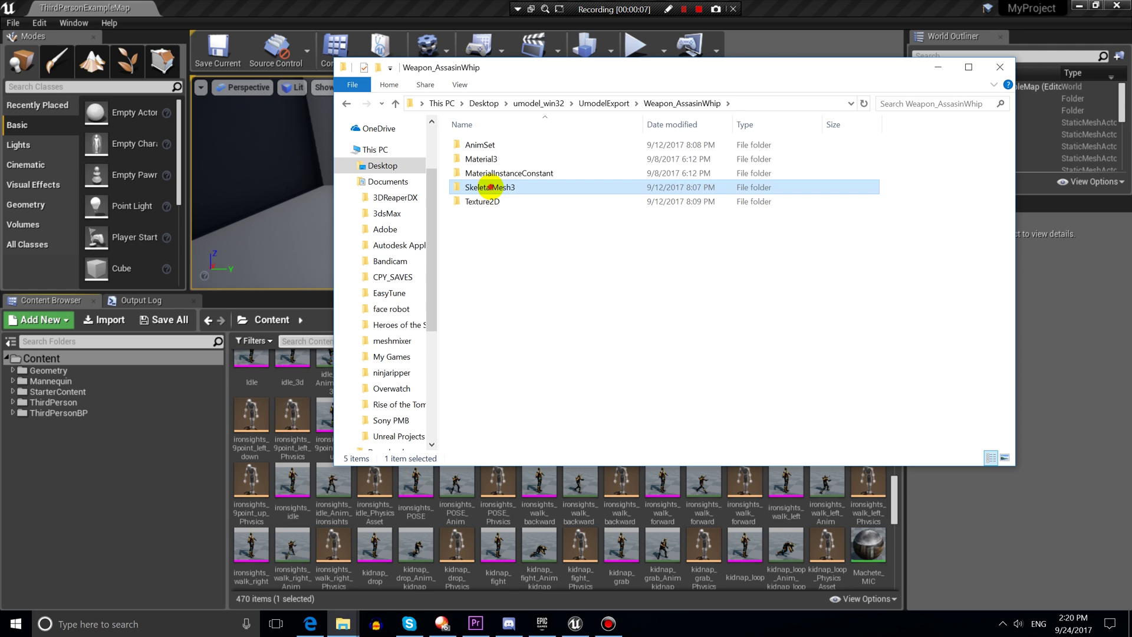
double_click(484, 187)
double_click(472, 145)
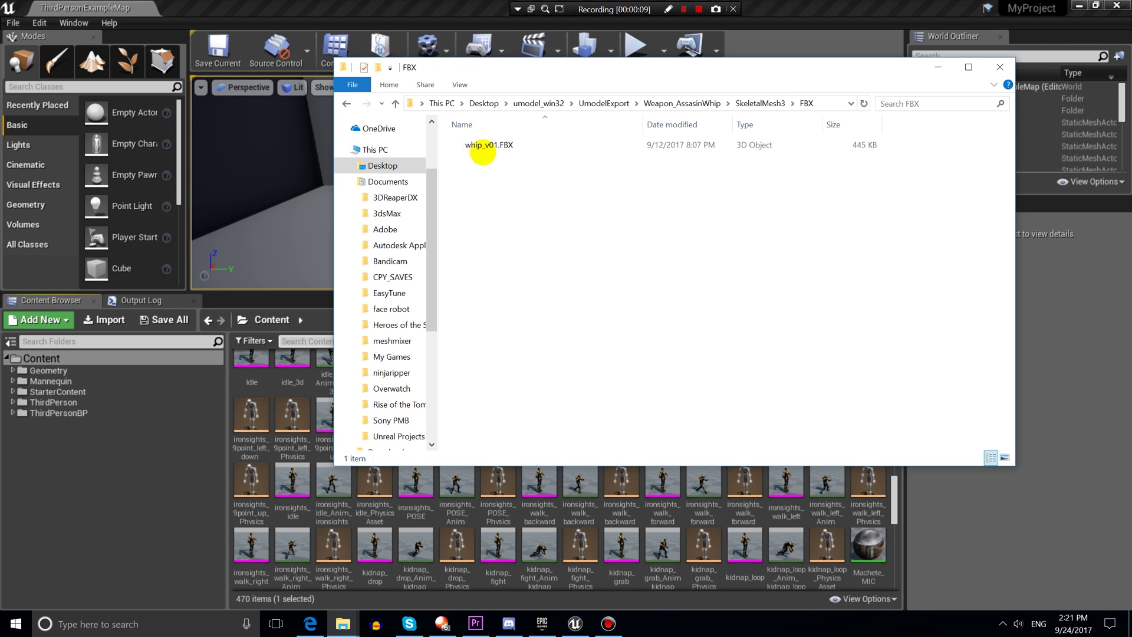
Return to the Weapon_AssasinWhip folder and open its Texture2D folder
left_click(346, 103)
left_click(346, 103)
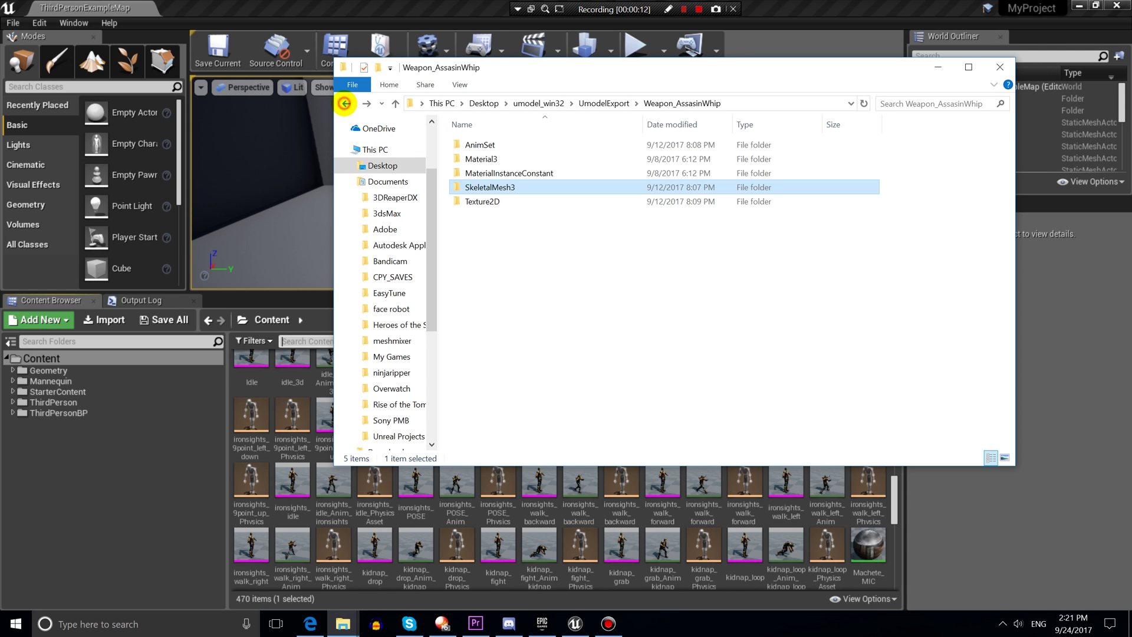
left_click(475, 201)
double_click(475, 201)
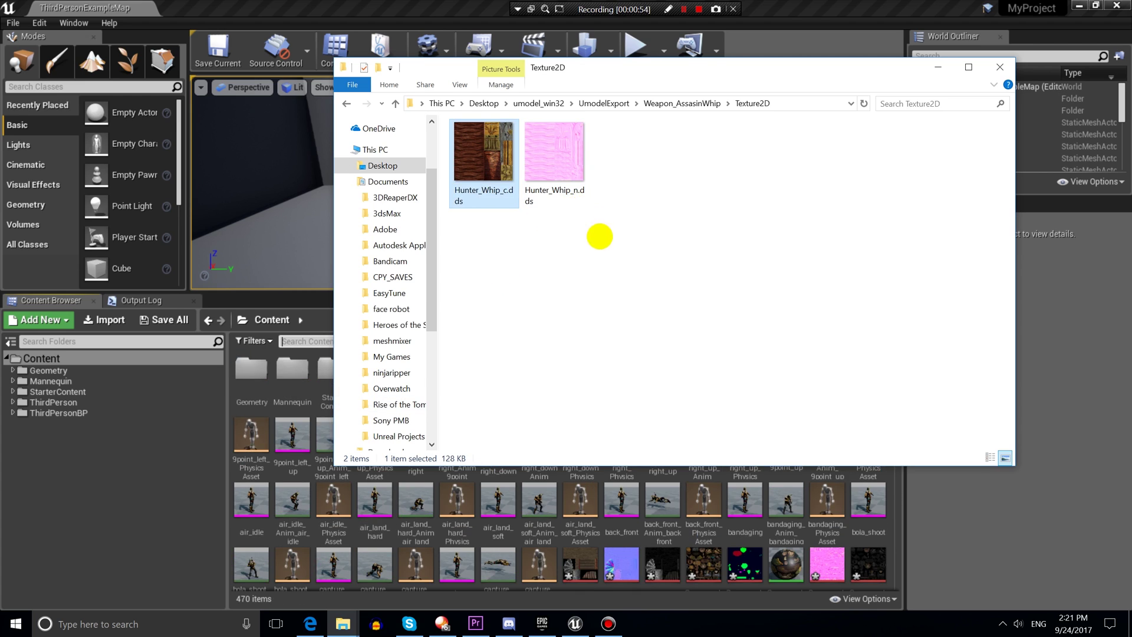
Try to import the textures Hunter_Whip_c.dds and Hunter_Whip_n.dds into the Unreal project's Content folder
left_click_drag(451, 118, 596, 238)
left_click_drag(554, 165, 566, 489)
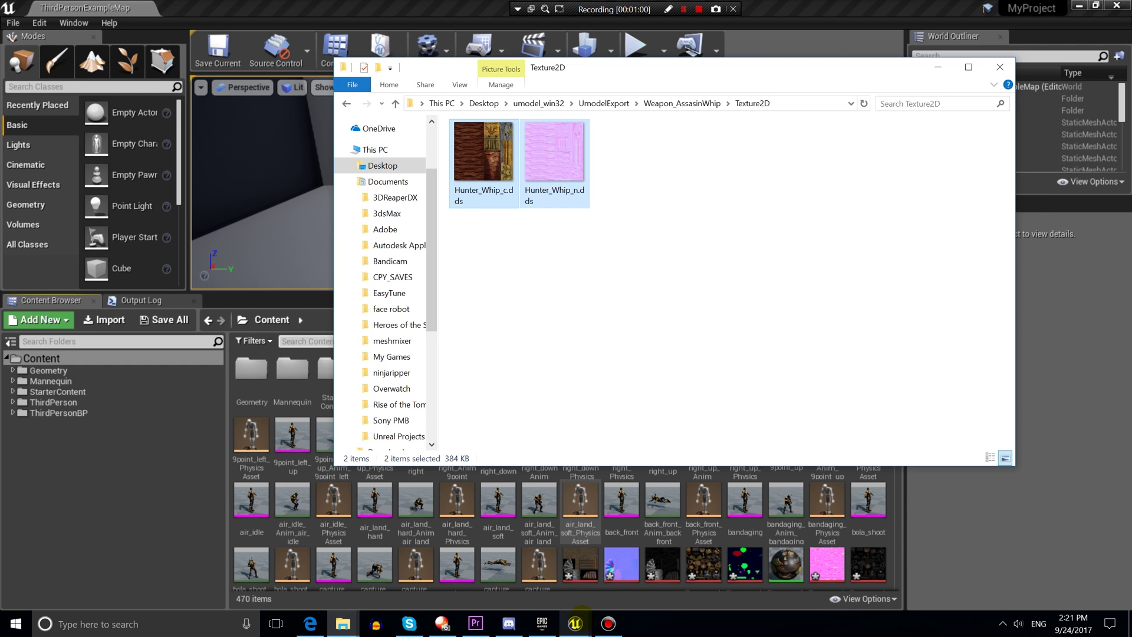
mouse_move(575, 623)
left_click(624, 571)
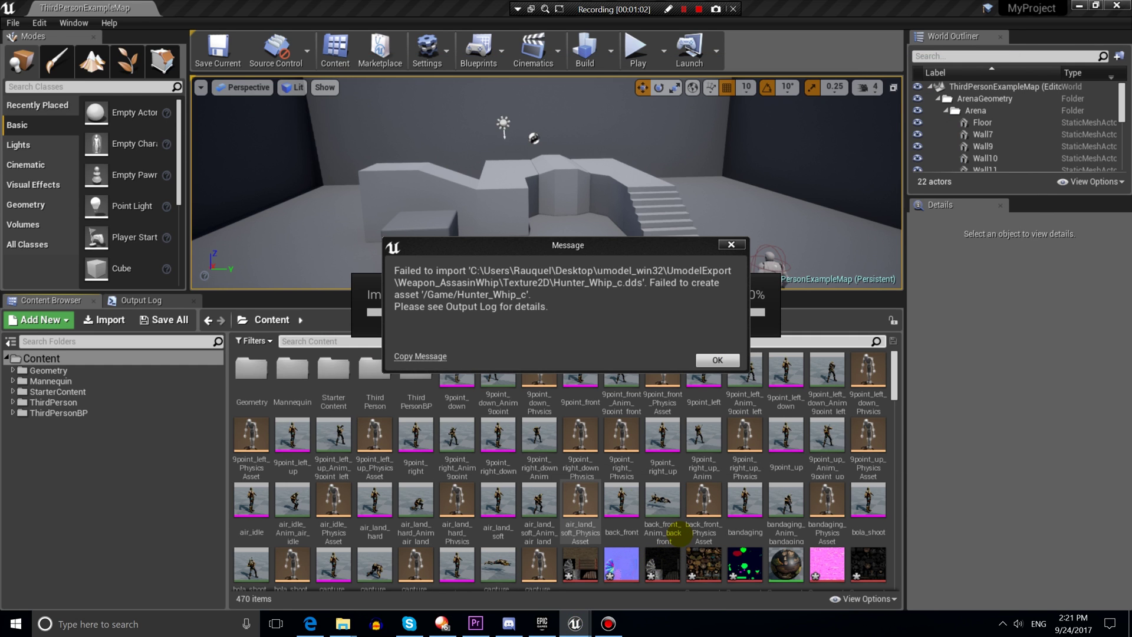
left_click(712, 359)
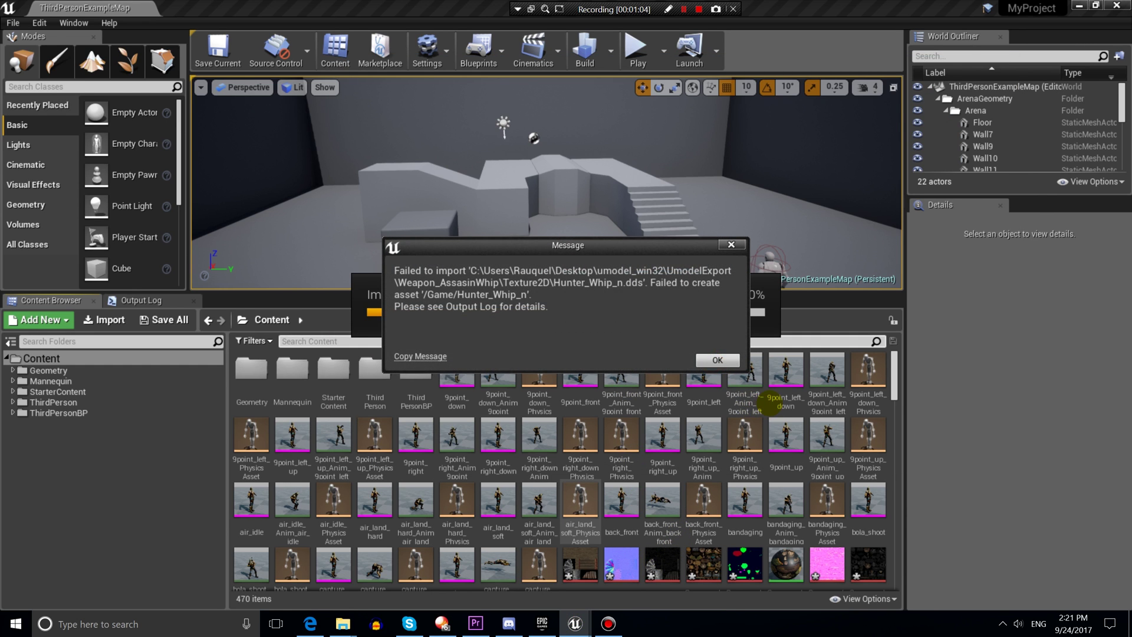
left_click(716, 359)
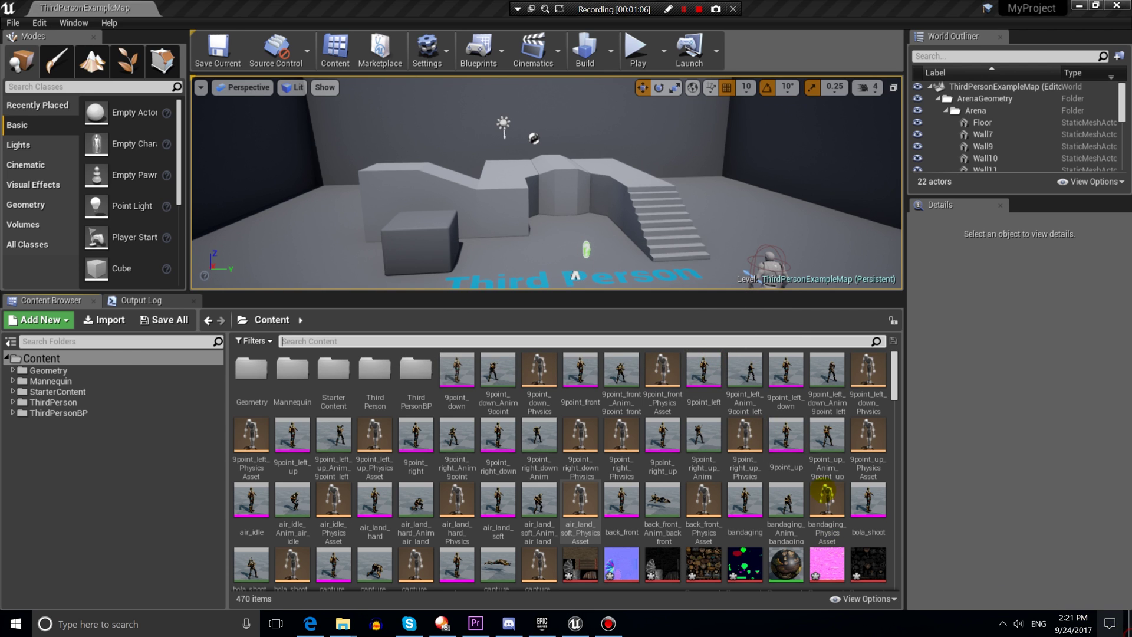
Switch to the desktop and launch the DXTBmp texture converter
key("super+d")
double_click(330, 88)
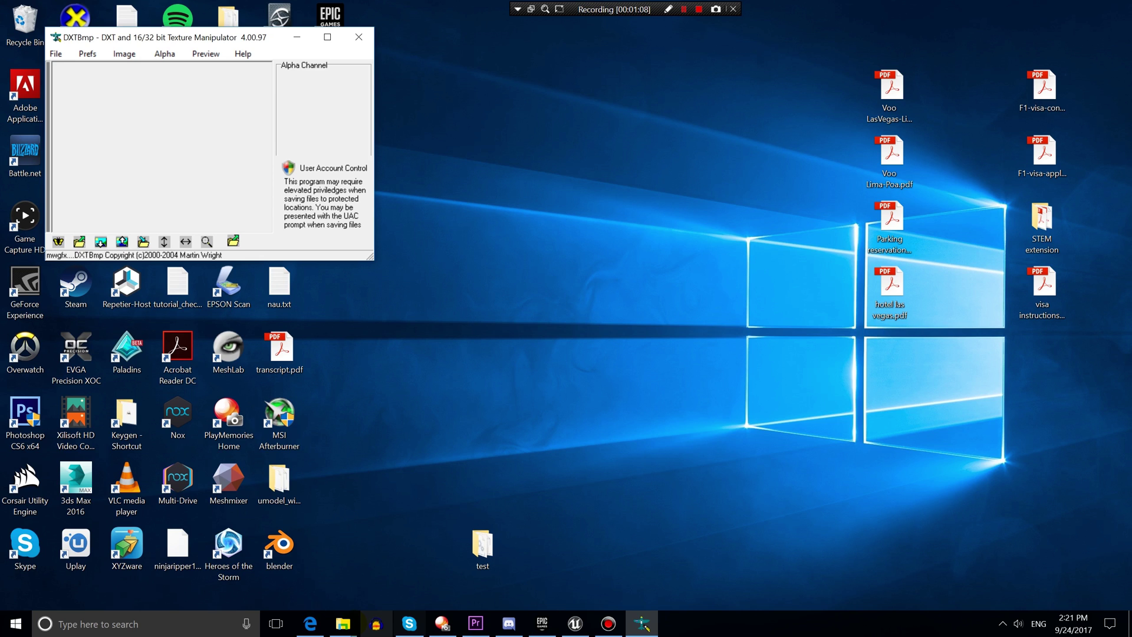
Load Hunter_Whip_c.dds from the Texture2D folder into DXTBmp and export it as the Targa with Alpha file Hunter_Whip_c.tga
mouse_move(343, 623)
left_click(320, 597)
left_click(526, 271)
left_click_drag(472, 200, 175, 112)
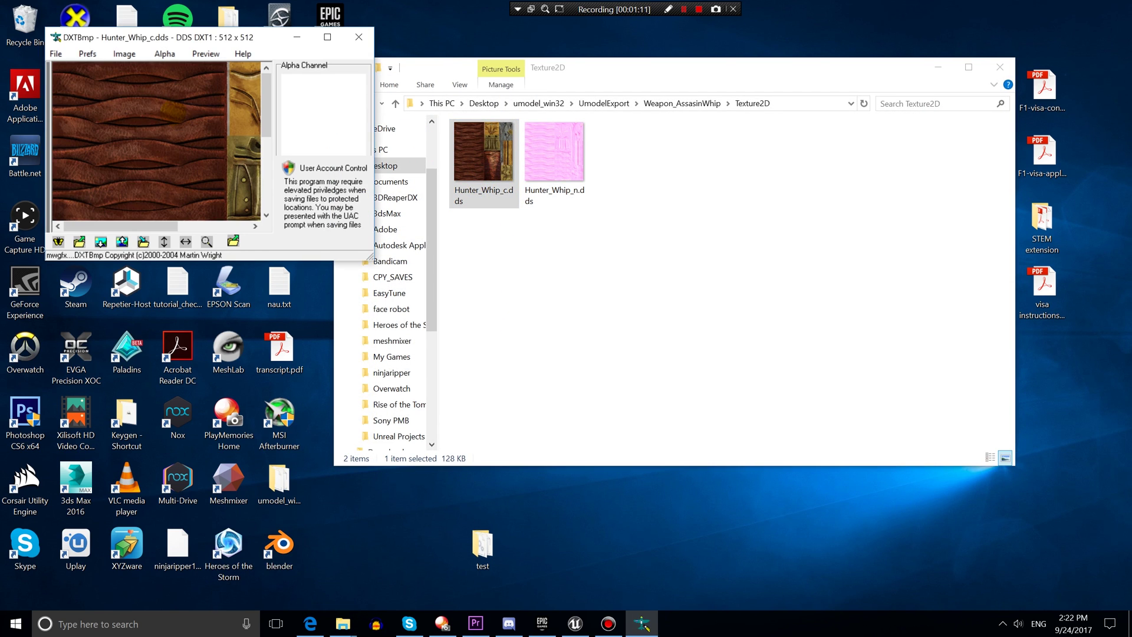
left_click(66, 54)
mouse_move(141, 98)
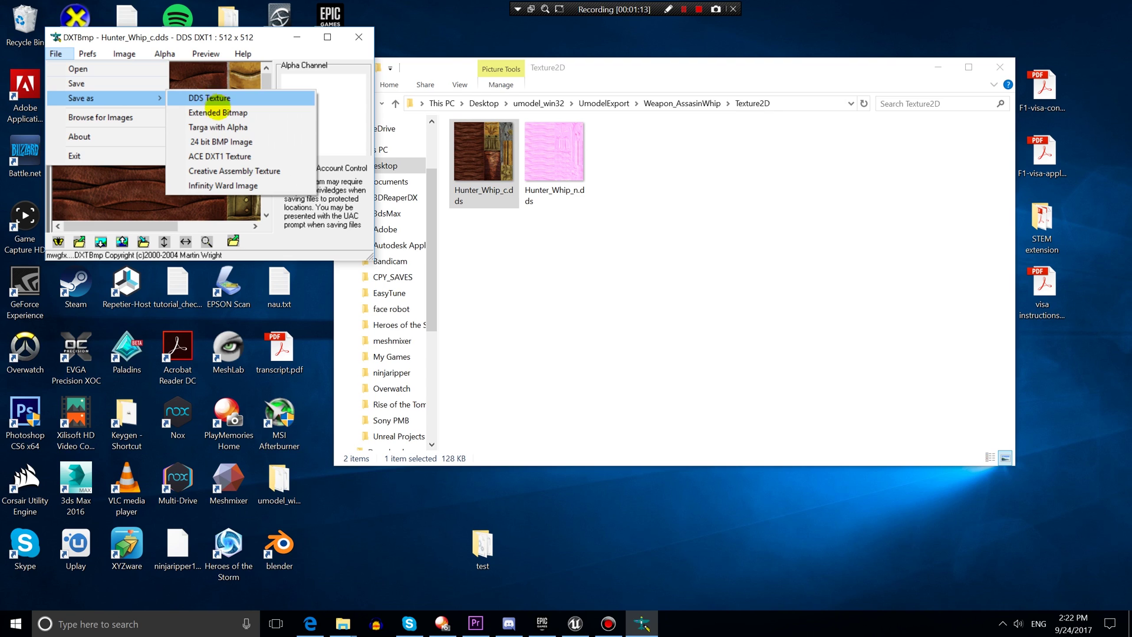
left_click(218, 127)
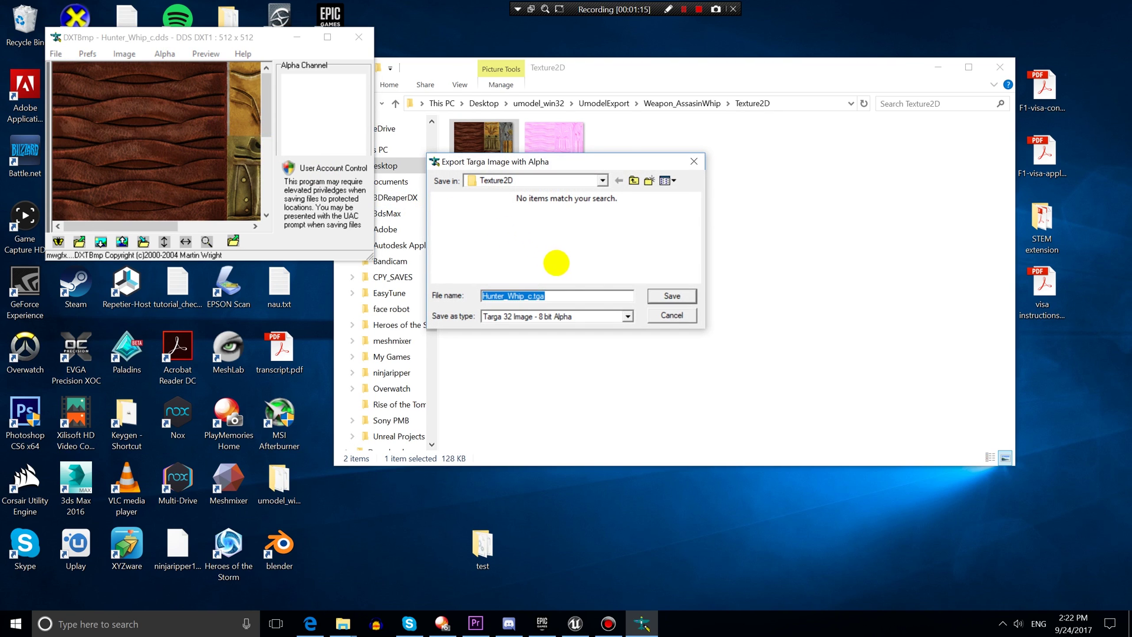
left_click(669, 296)
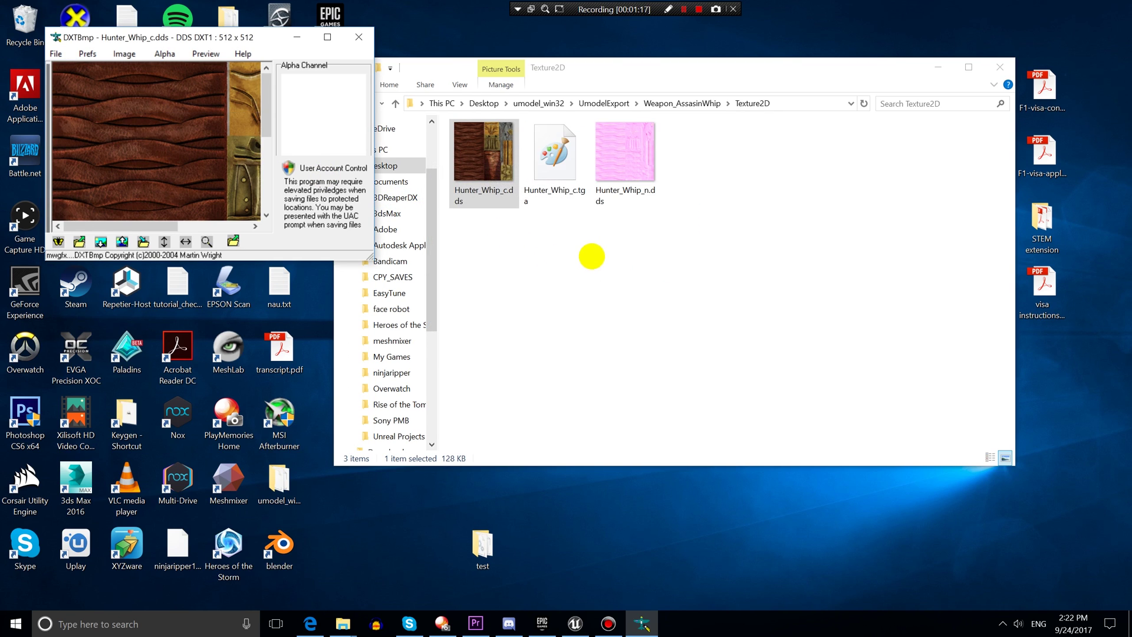
Load Hunter_Whip_n.dds into DXTBmp and export it as a Targa with Alpha image in the Texture2D folder
left_click_drag(621, 159, 184, 139)
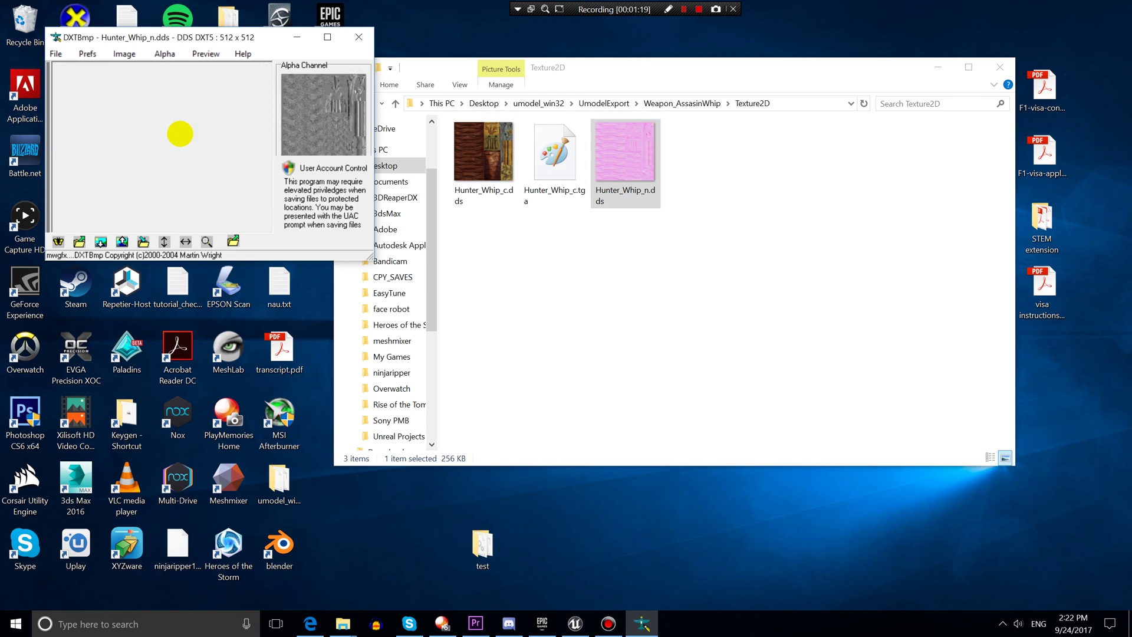
left_click(56, 54)
mouse_move(155, 98)
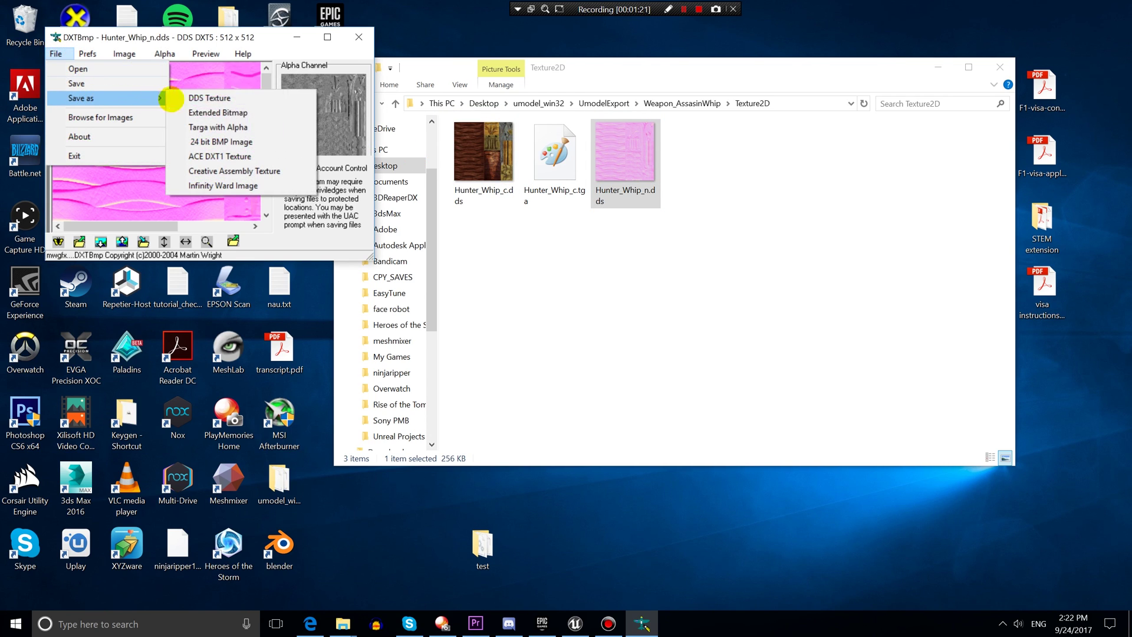
left_click(217, 127)
left_click(668, 295)
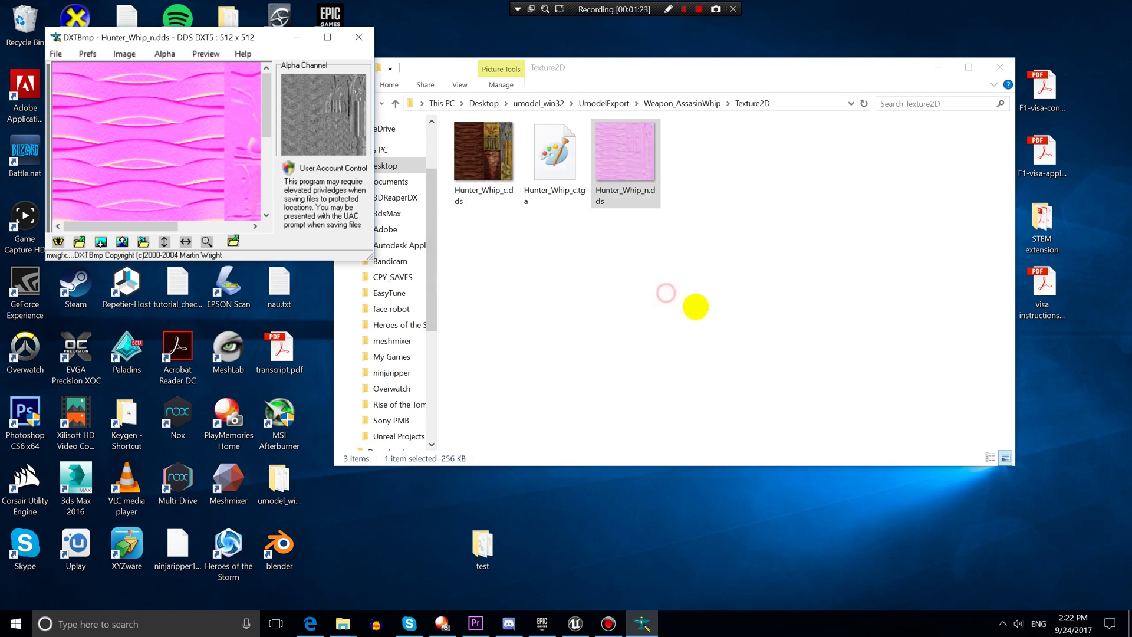
Close DXTBmp and import Hunter_Whip_c.tga and Hunter_Whip_n.tga together into the Unreal project's Content folder
left_click(707, 191)
left_click(554, 154, "ctrl")
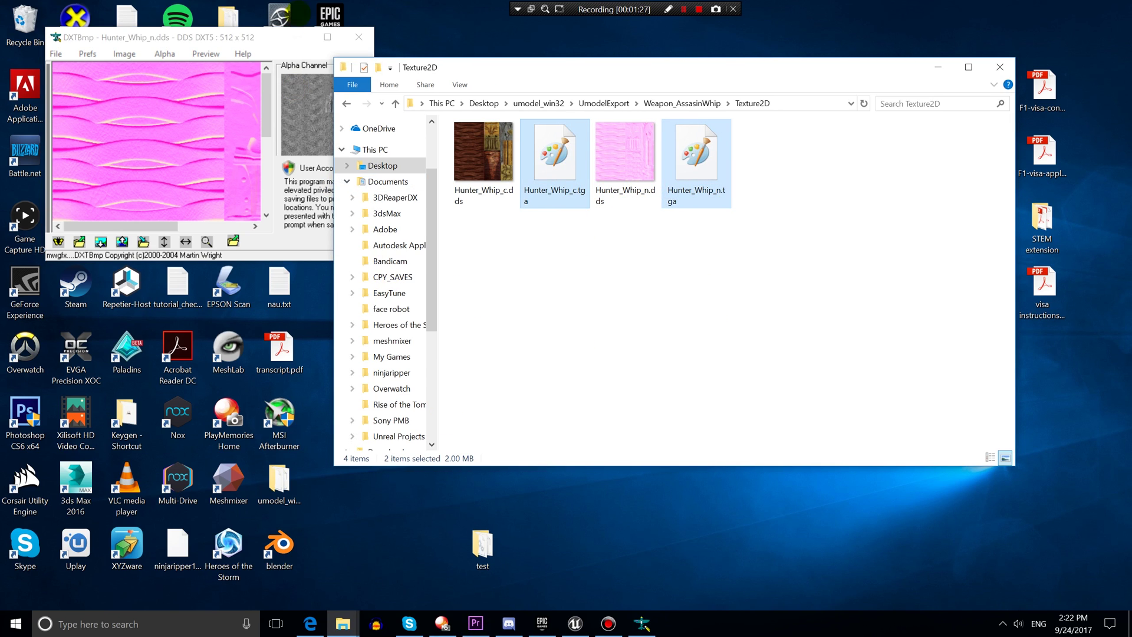
left_click(360, 37)
left_click(474, 166)
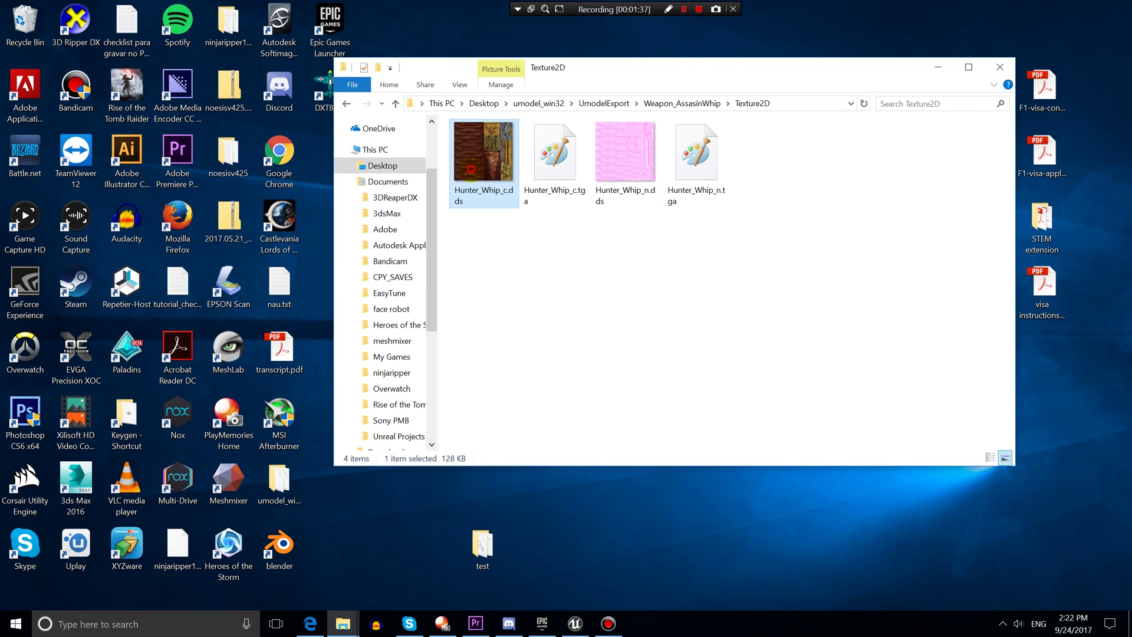
left_click(546, 167)
left_click(694, 166, "ctrl")
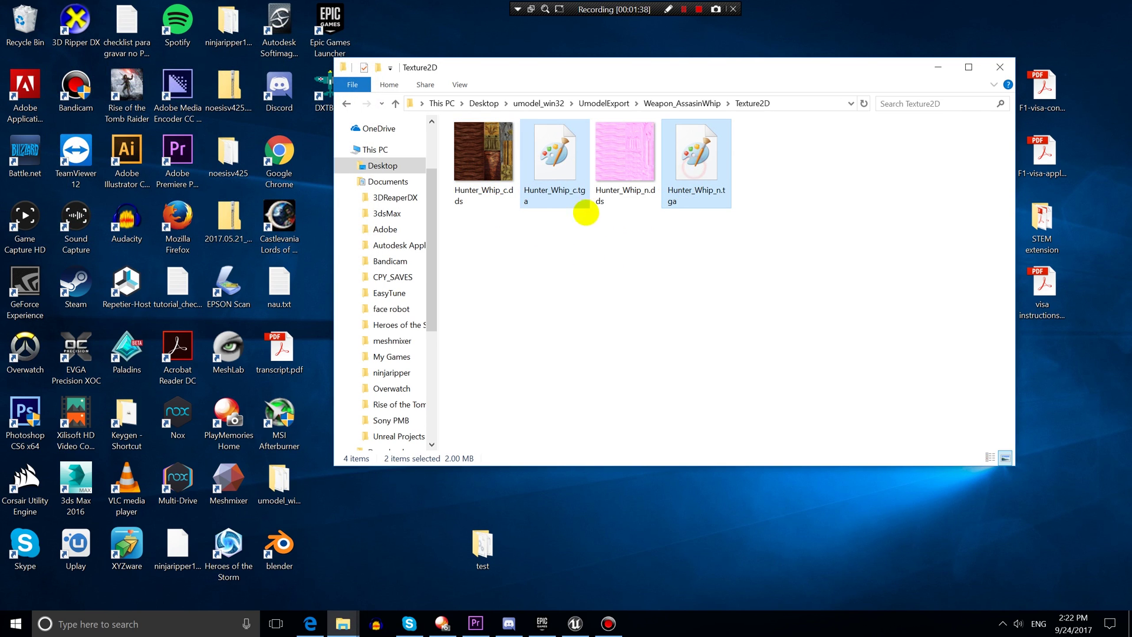
left_click_drag(557, 155, 518, 501)
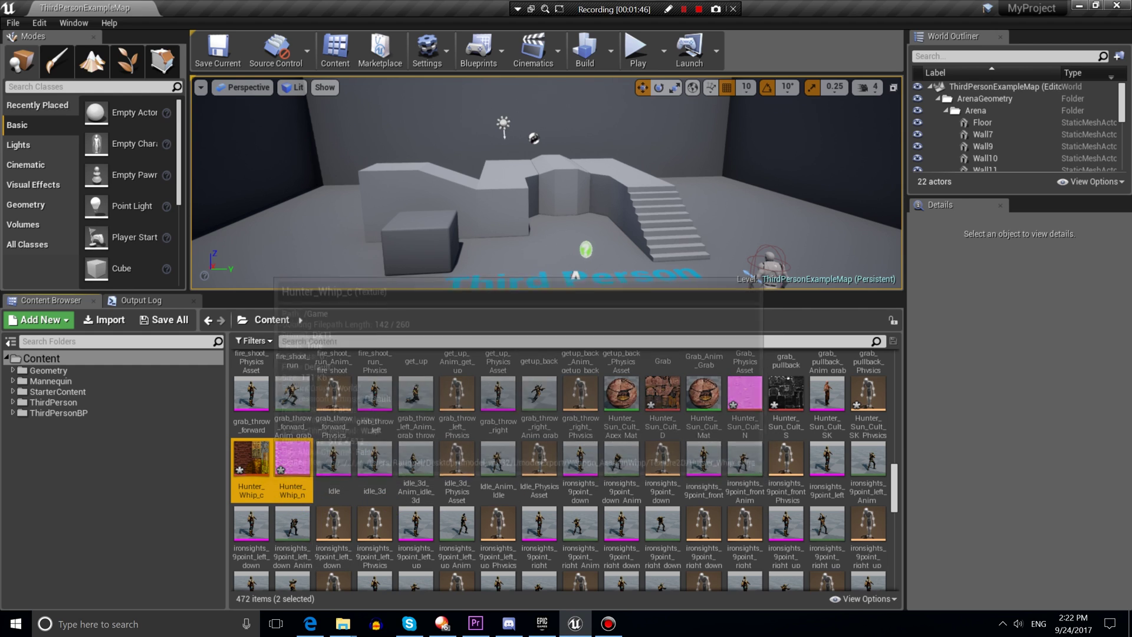
Filter the Content folder's assets by "whip" to find the imported whip textures
left_click(318, 341)
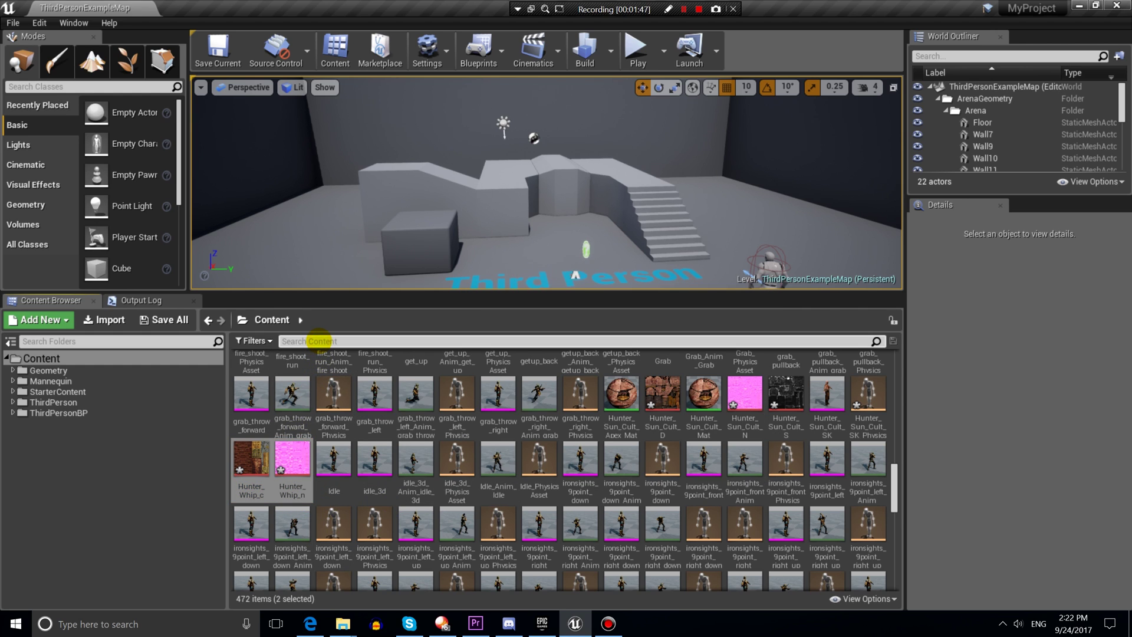
type("whip")
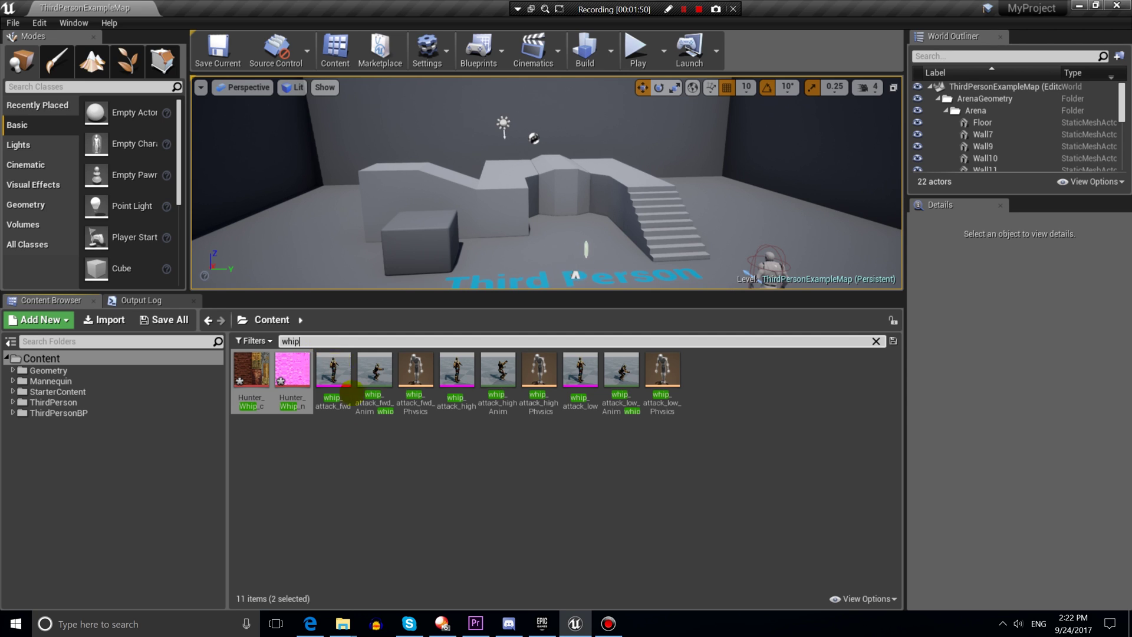
left_click(382, 488)
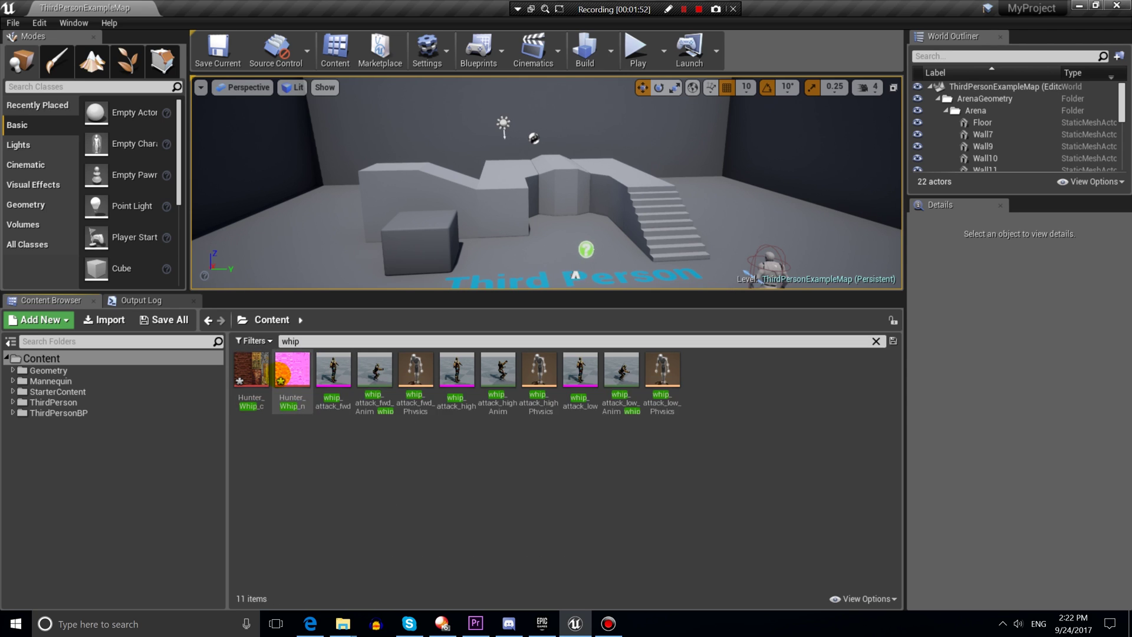
Browse in File Explorer to Weapon_AssasinWhip's SkeletalMesh3 FBX folder, select whip_v01.FBX, and return to Unreal Editor
mouse_move(342, 623)
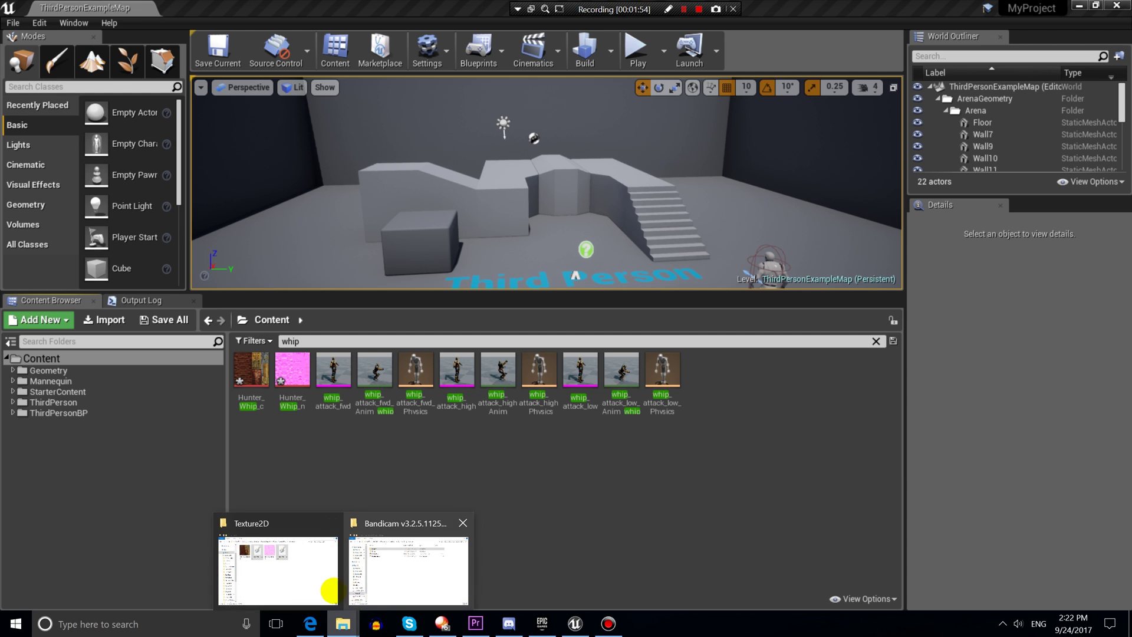
left_click(328, 584)
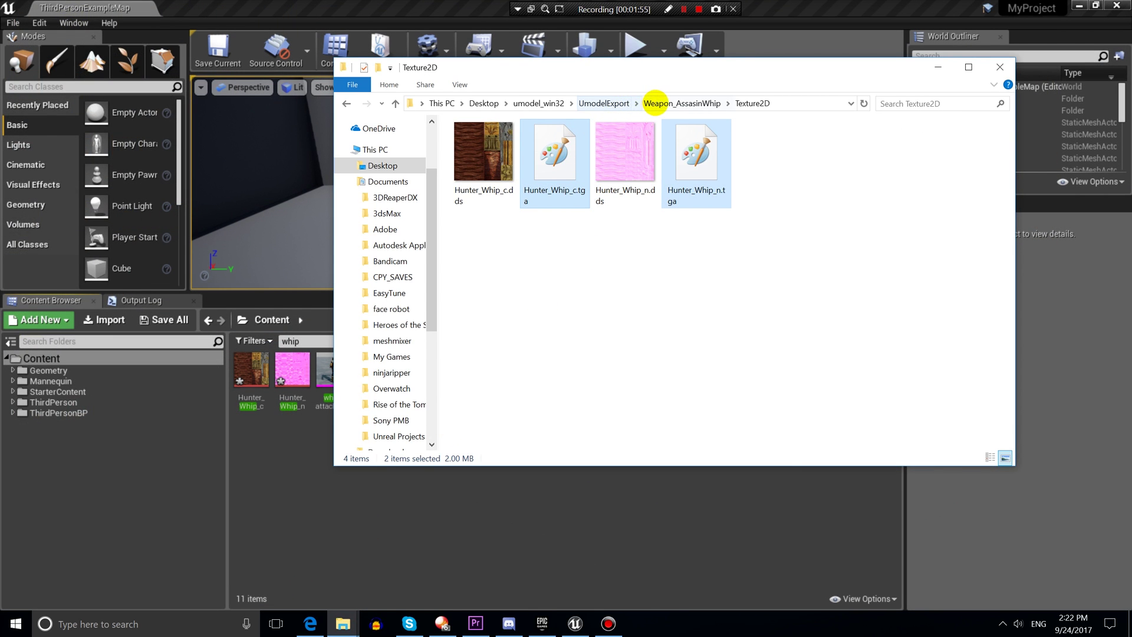
left_click(655, 103)
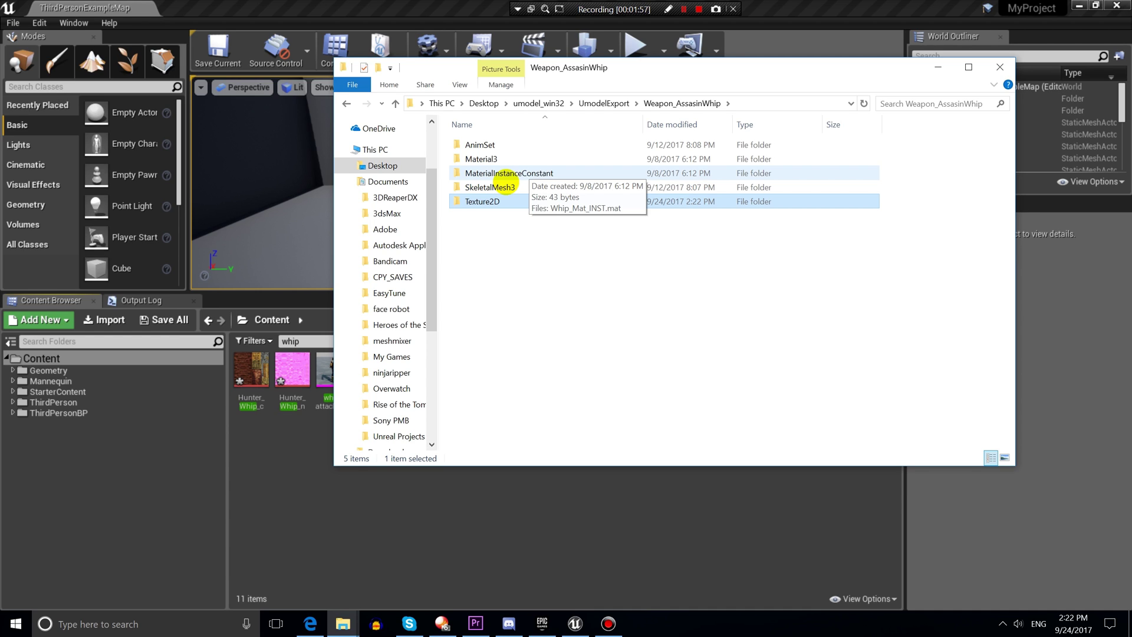
double_click(506, 187)
double_click(481, 145)
left_click(483, 144)
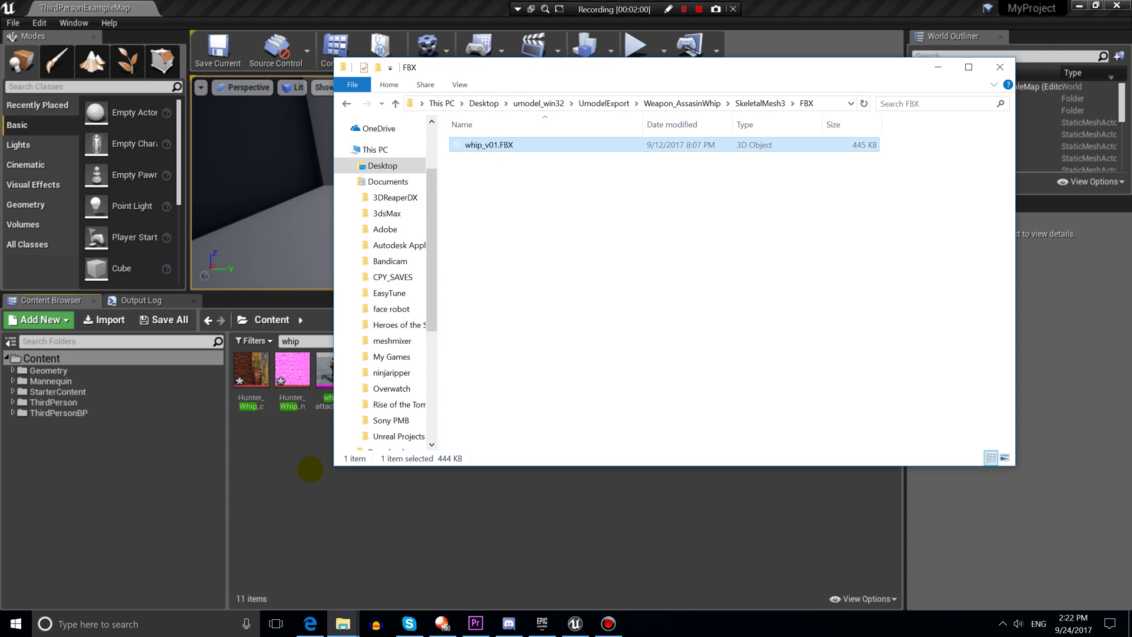
left_click(385, 512)
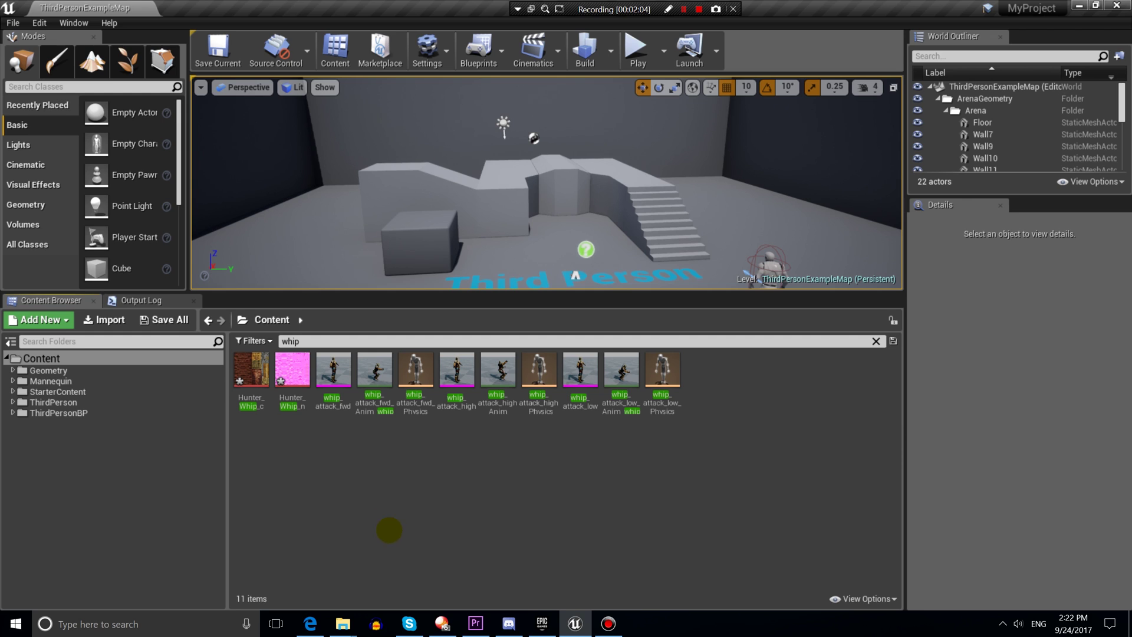
Import whip_v01.FBX into the Content folder as a skeletal mesh with the Skeleton cleared, and check the mesh in its editor
mouse_move(342, 623)
left_click(320, 581)
left_click_drag(505, 144, 313, 496)
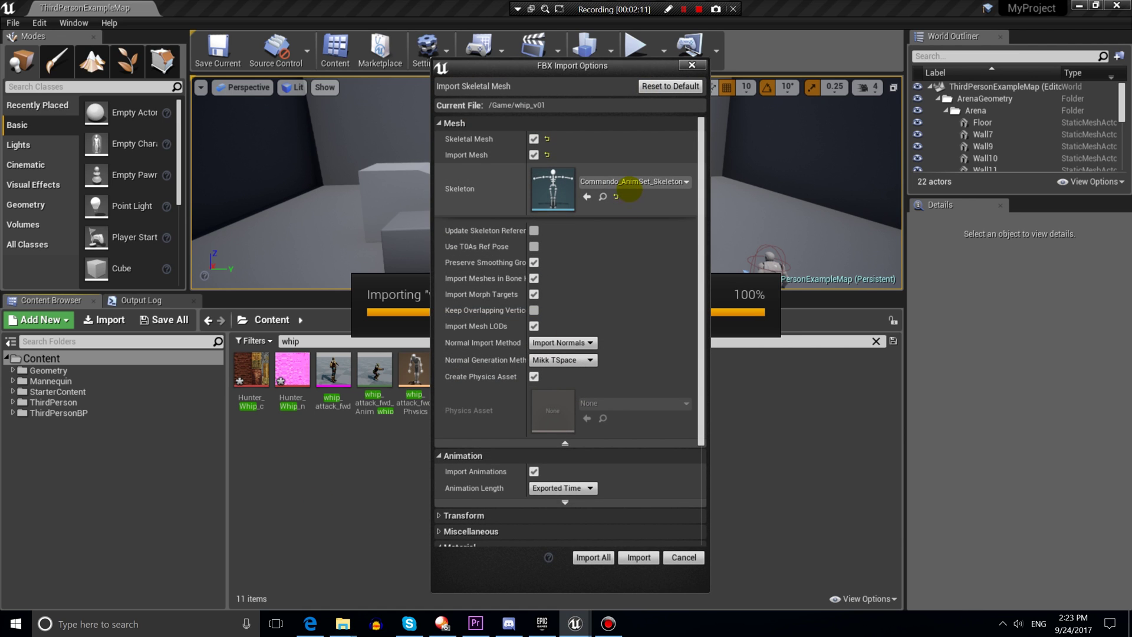
left_click(625, 181)
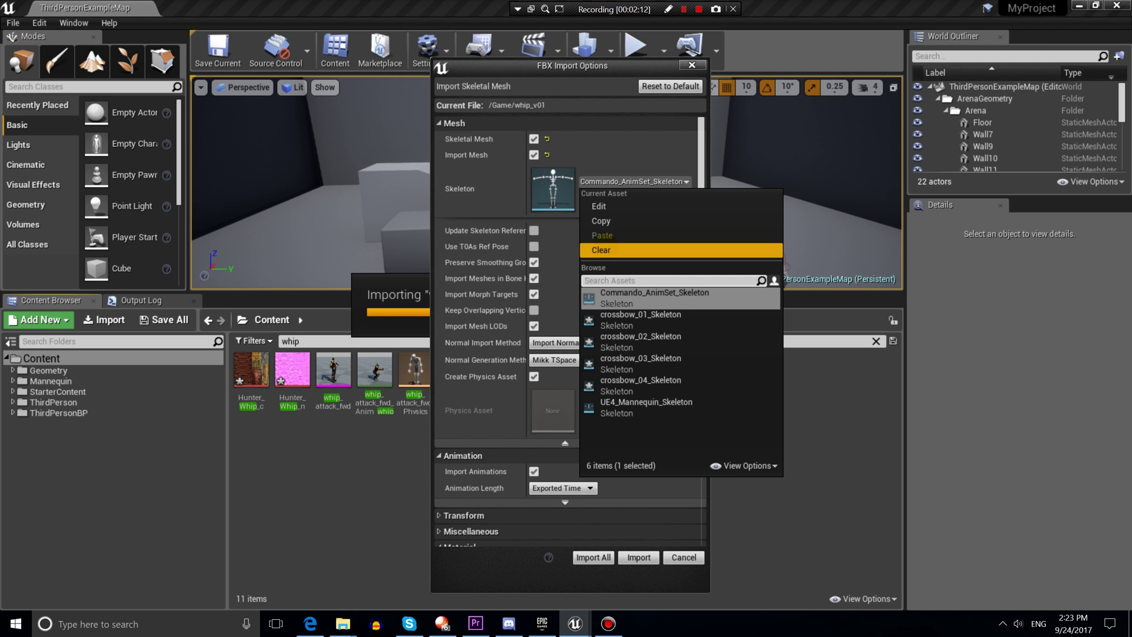
left_click(601, 250)
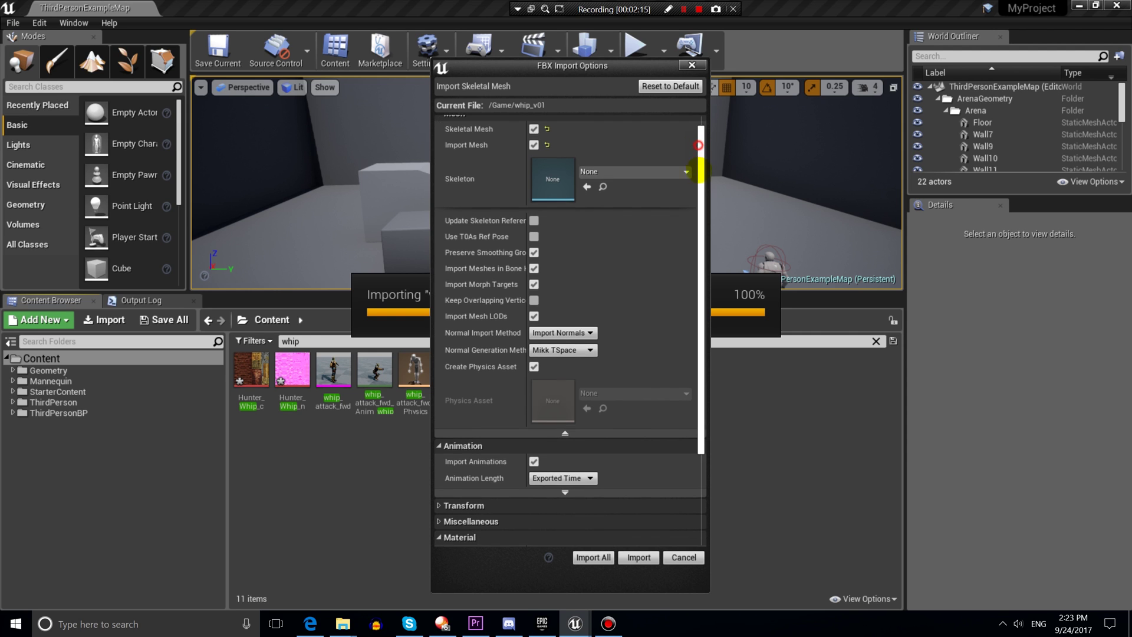
left_click_drag(699, 147, 699, 244)
left_click(586, 557)
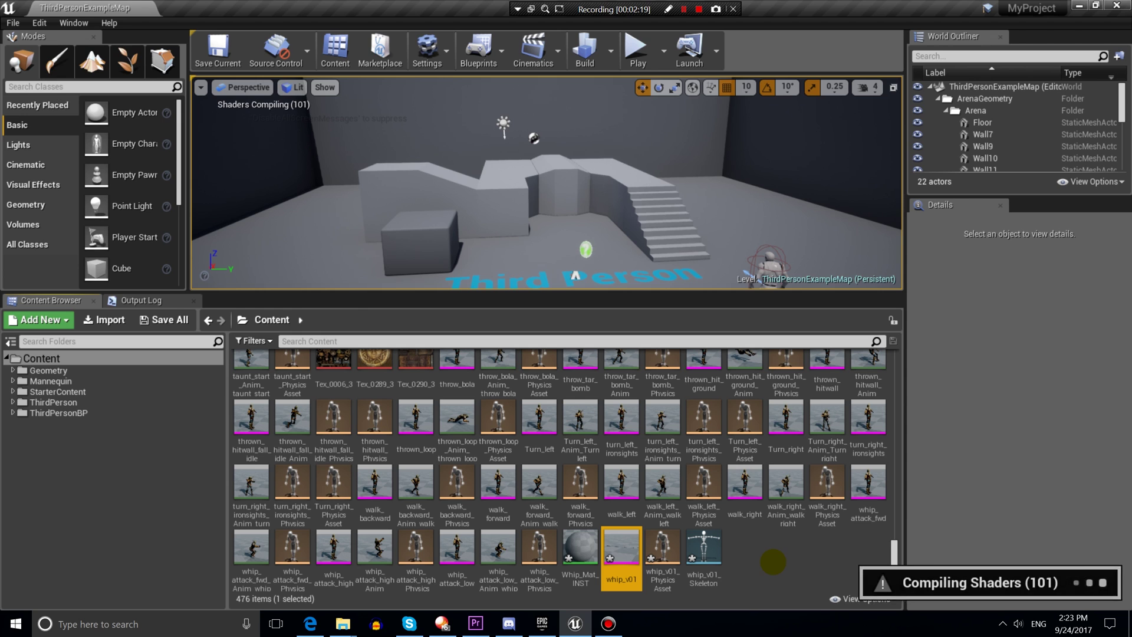
double_click(622, 550)
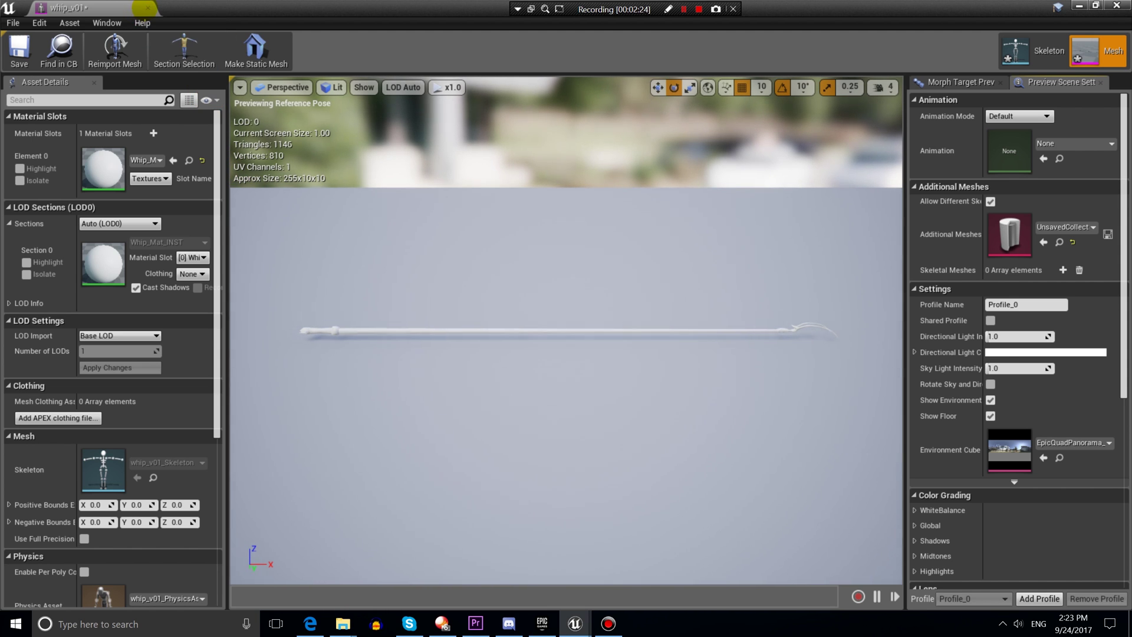
left_click(148, 8)
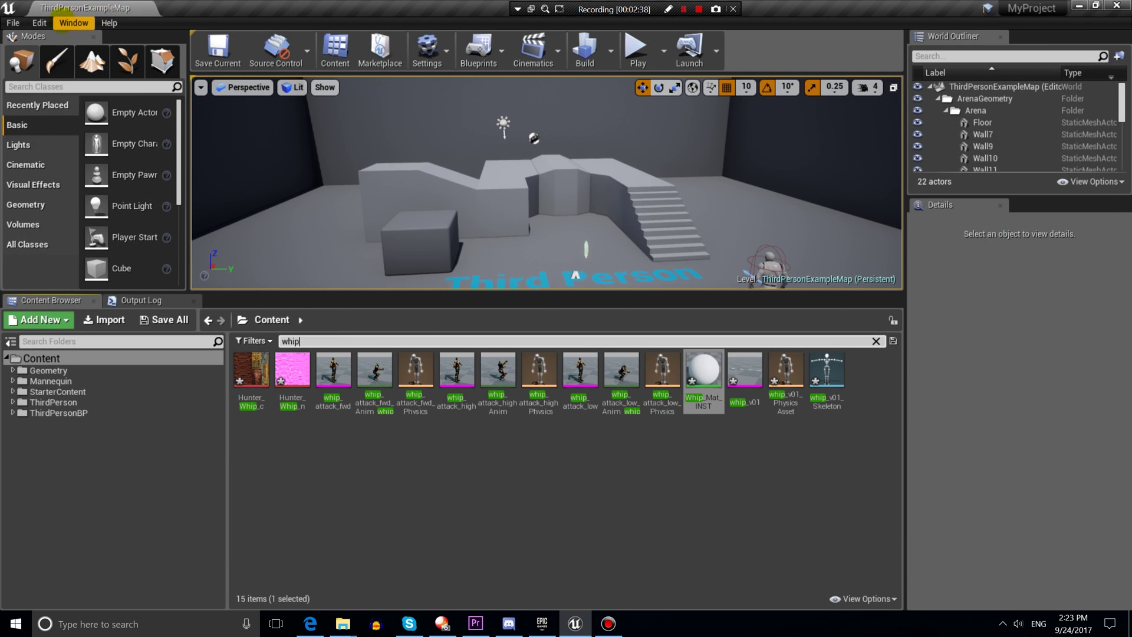
Open a second Content Browser window and filter its assets by "whip"
left_click(64, 21)
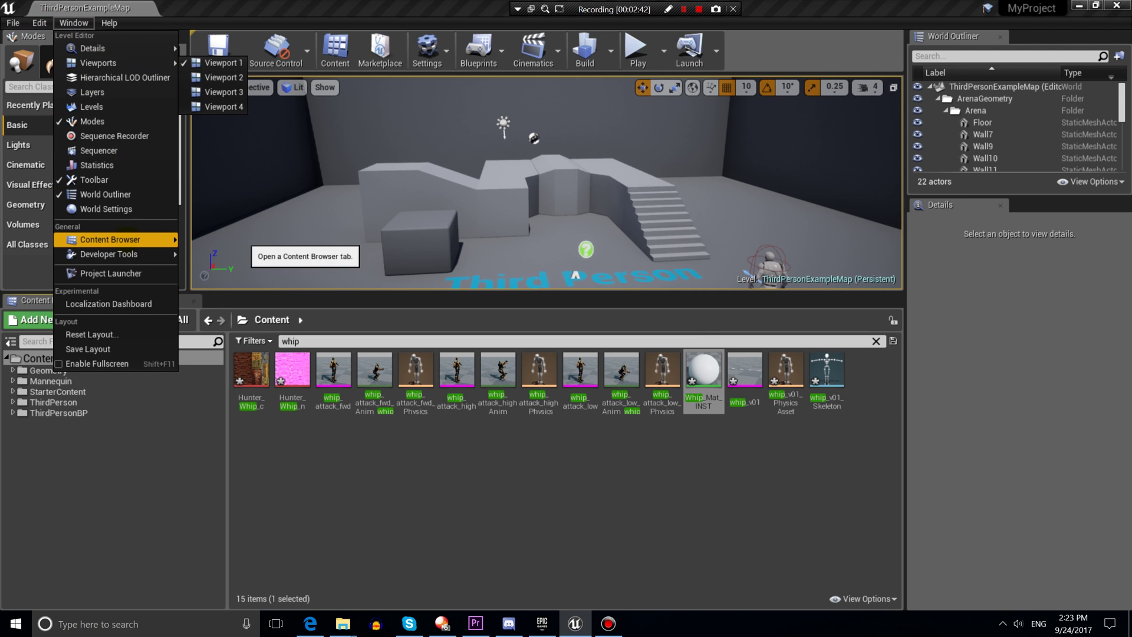
left_click(230, 254)
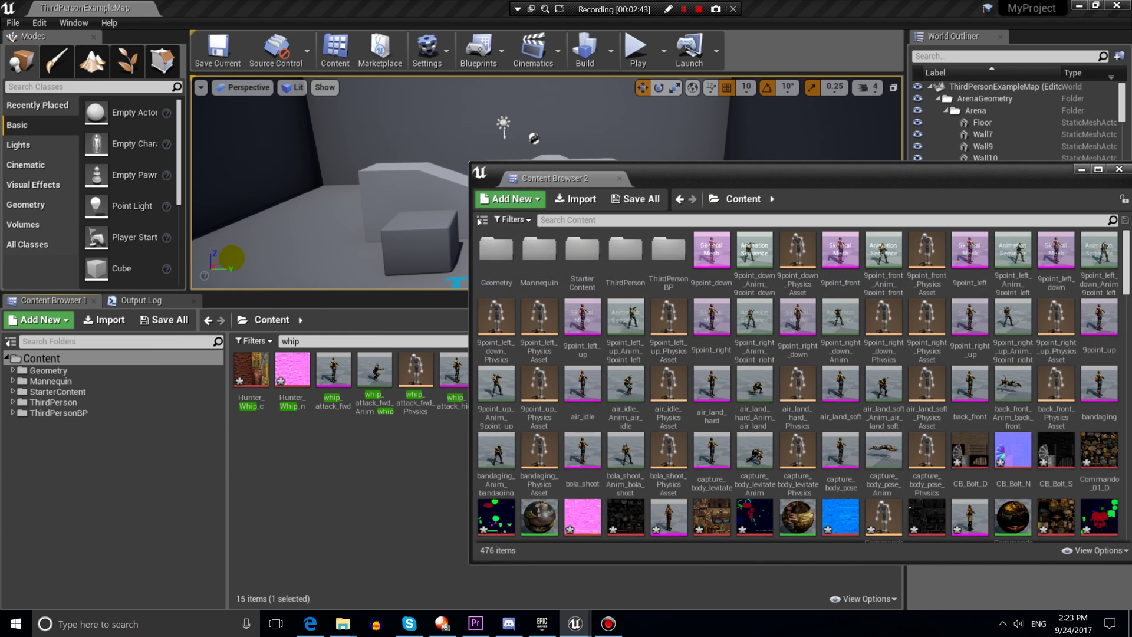
left_click(661, 222)
type("whi")
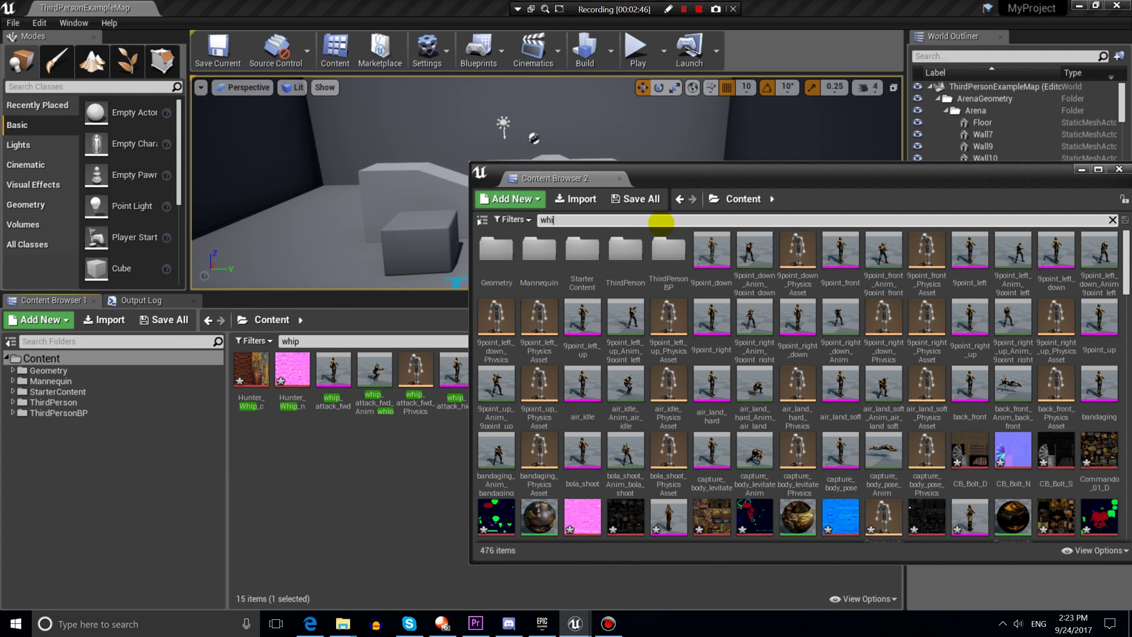
type("p")
left_click(694, 348)
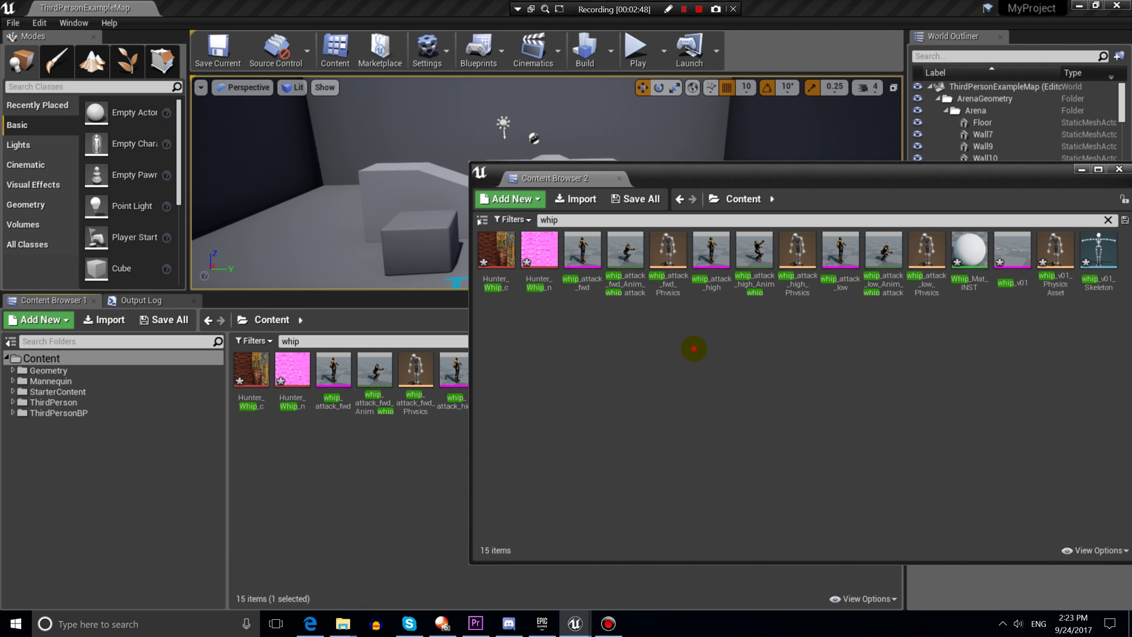
Open the Whip_Mat_INST material and move its main material node clear of the overlapping color parameter node
mouse_move(971, 252)
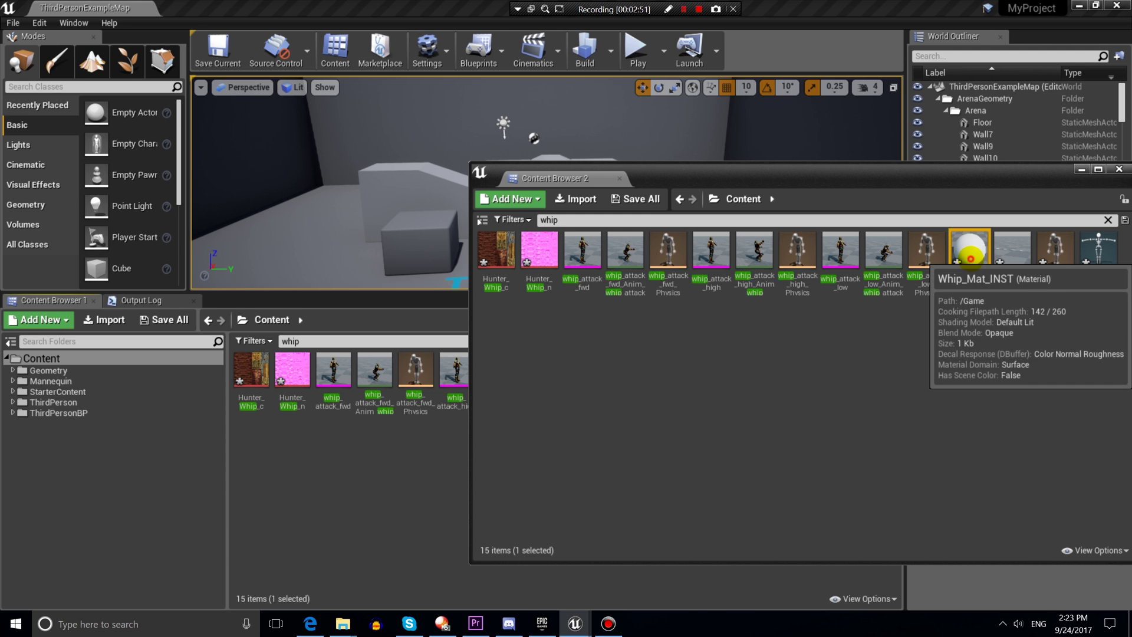
double_click(972, 247)
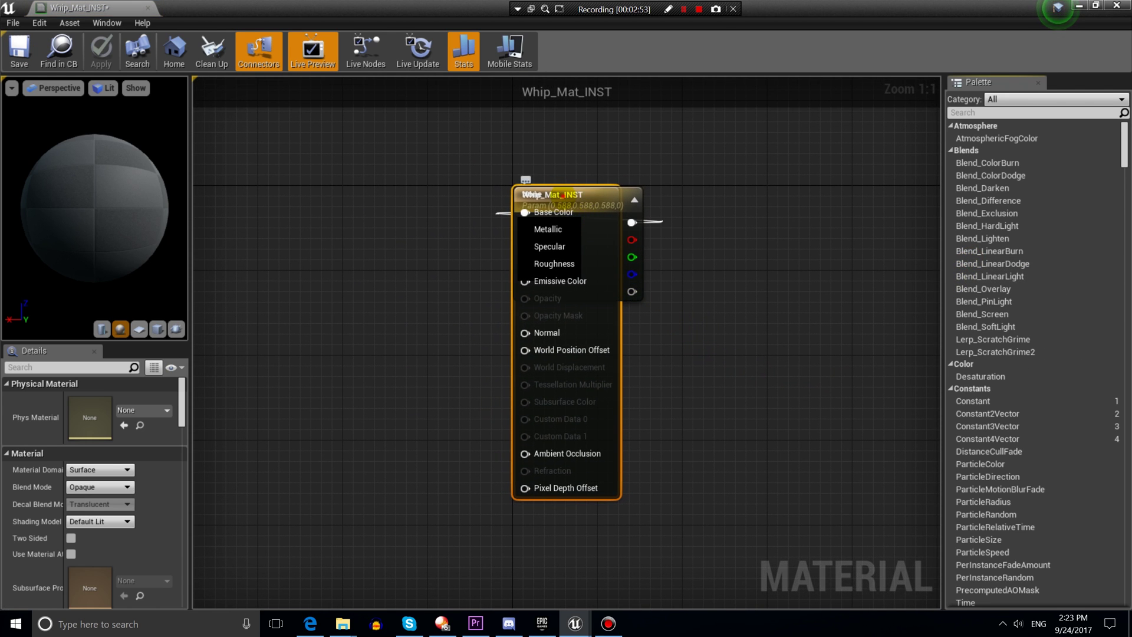
left_click_drag(769, 186, 801, 185)
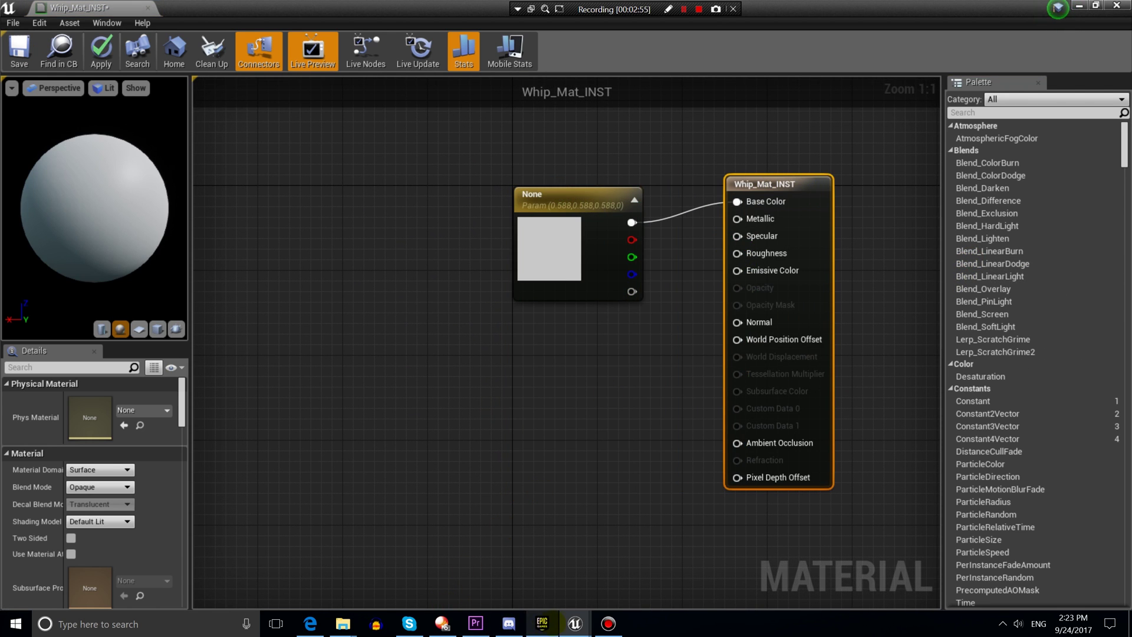
Bring Content Browser 2 over the material graph and add the Hunter_Whip_c texture as a Texture Sample beside the color parameter node
mouse_move(574, 623)
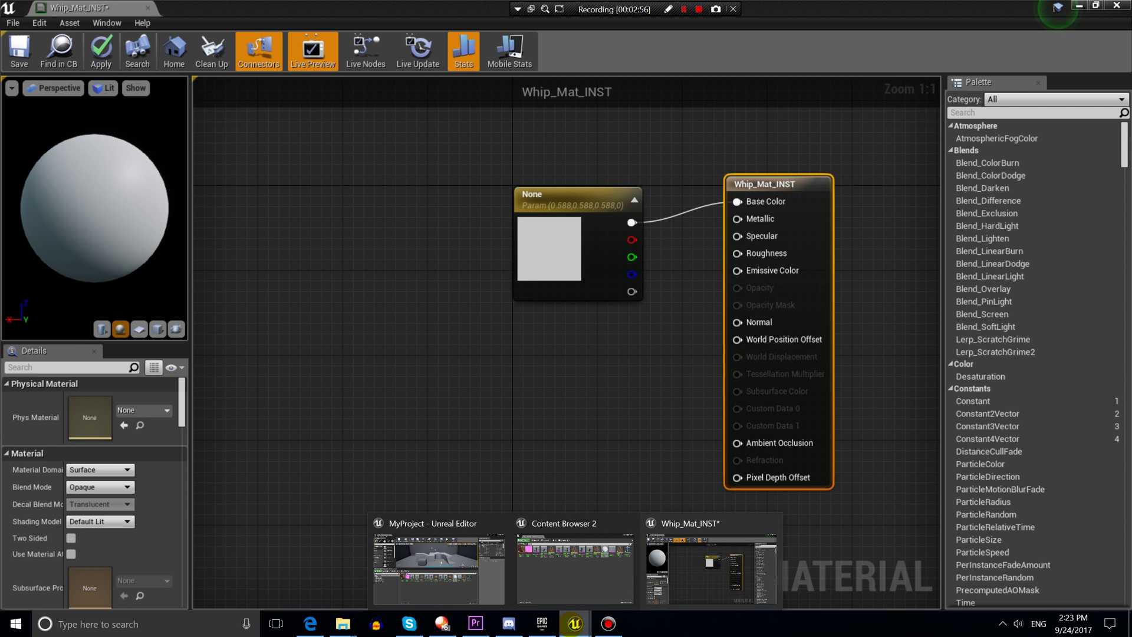
left_click(575, 566)
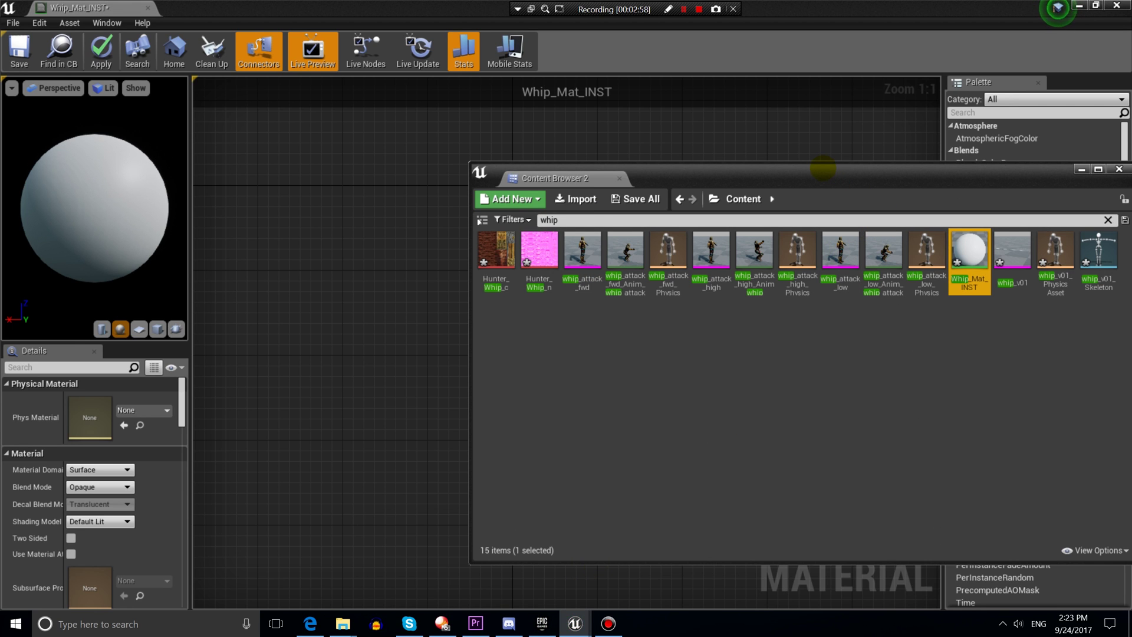
left_click_drag(818, 174, 982, 196)
left_click_drag(660, 271, 300, 197)
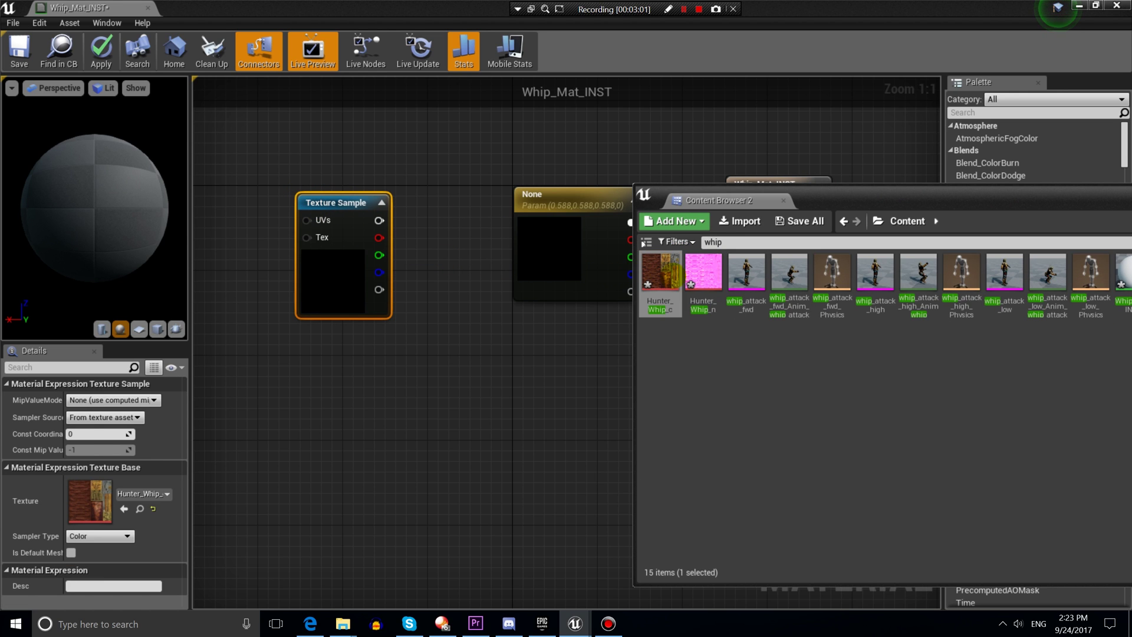
Add the Hunter_Whip_n texture to the material graph as a second Texture Sample below the Hunter_Whip_c one
left_click_drag(703, 271, 318, 410)
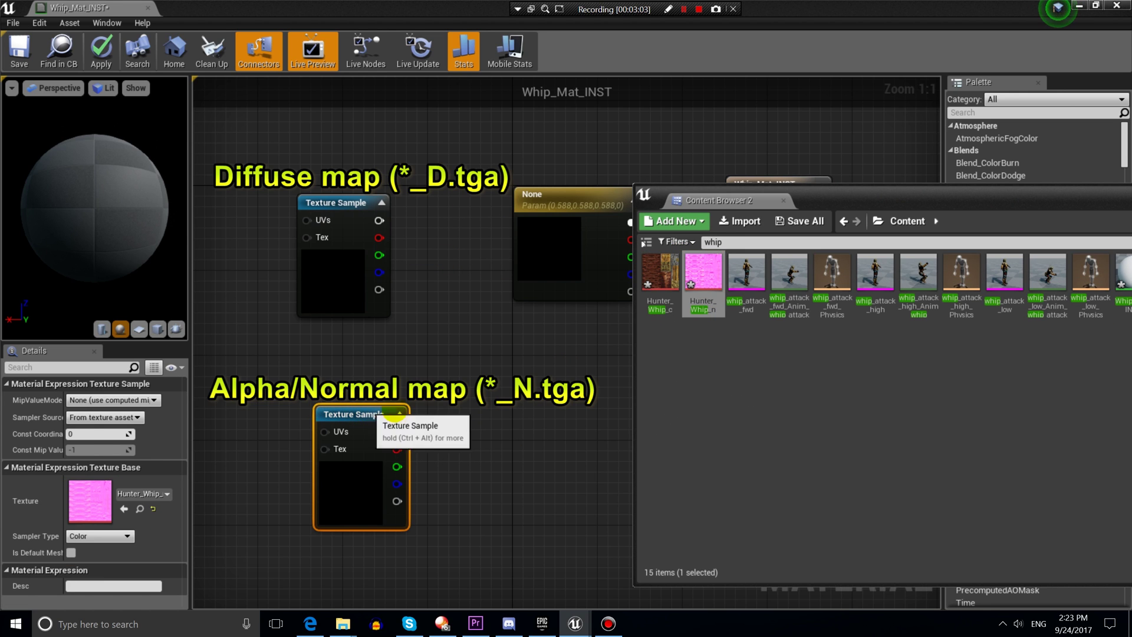
left_click(472, 408)
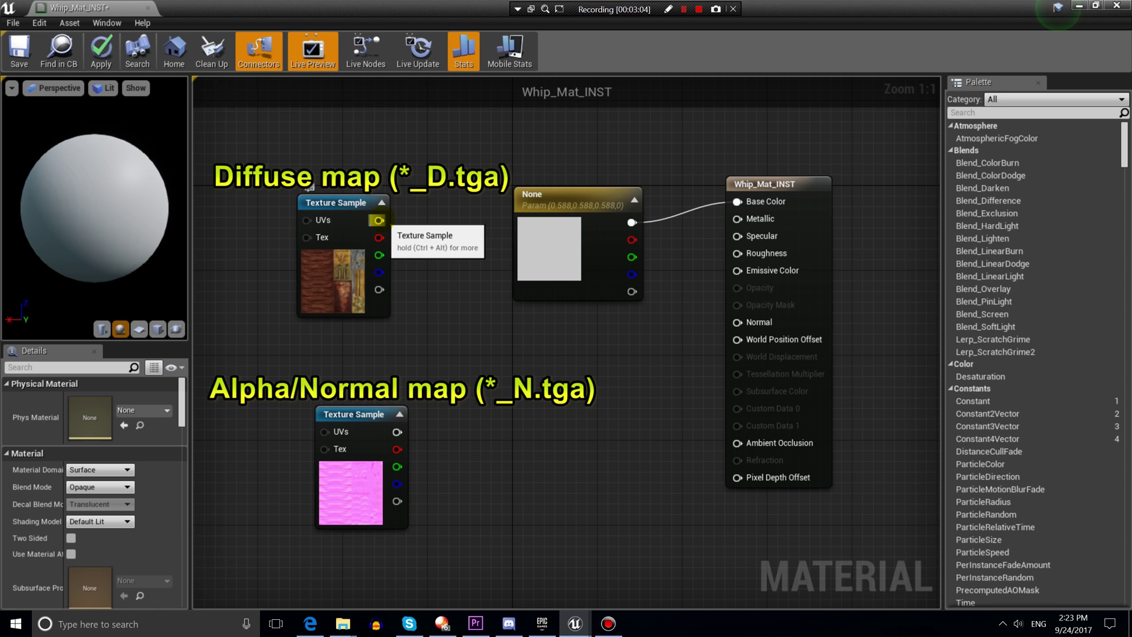
Connect the Hunter_Whip_c sample to Base Color and the Hunter_Whip_n sample to Normal, and save the material
left_click_drag(377, 220, 737, 202)
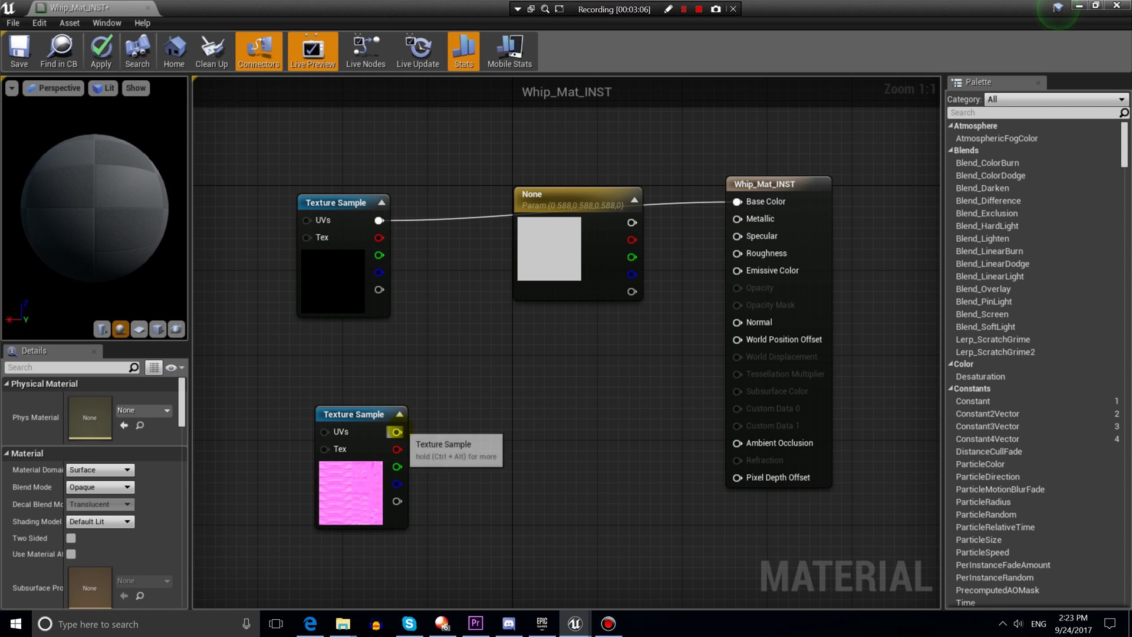
left_click_drag(398, 431, 738, 322)
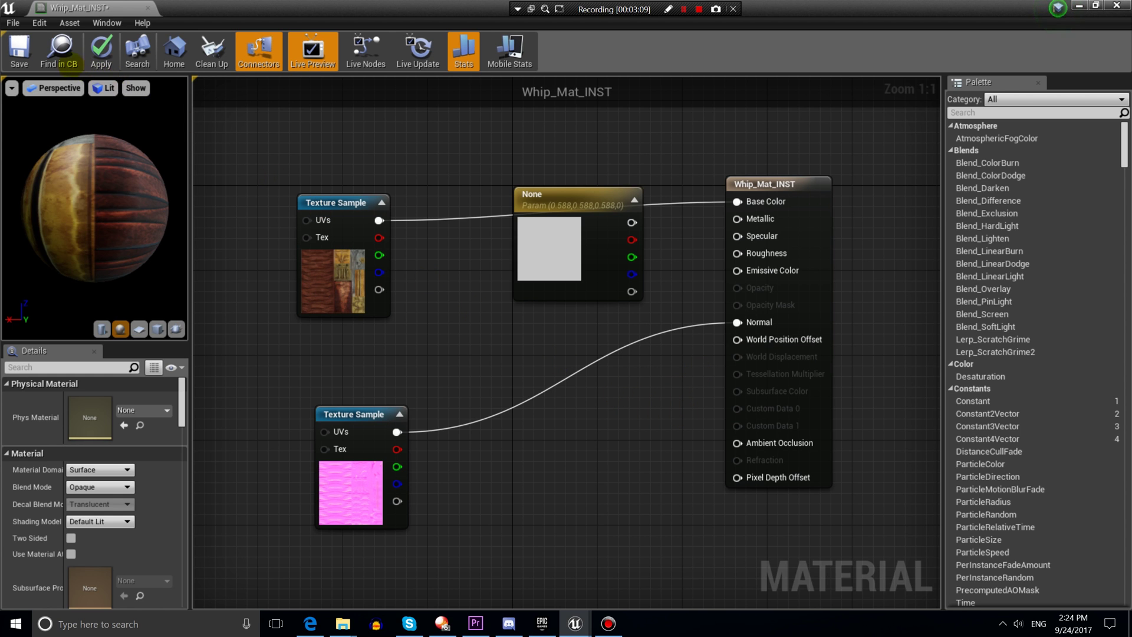
left_click(20, 50)
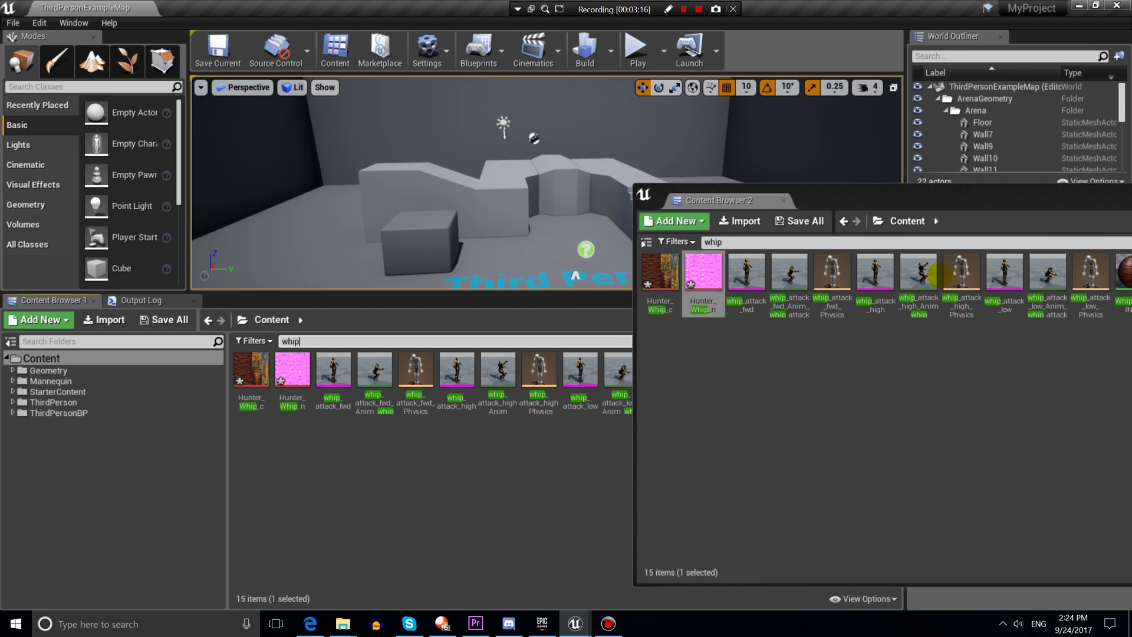
Open the whip_v01 skeletal mesh from Content Browser 2 and examine the material on the whip up close
left_click_drag(943, 193, 727, 199)
double_click(959, 285)
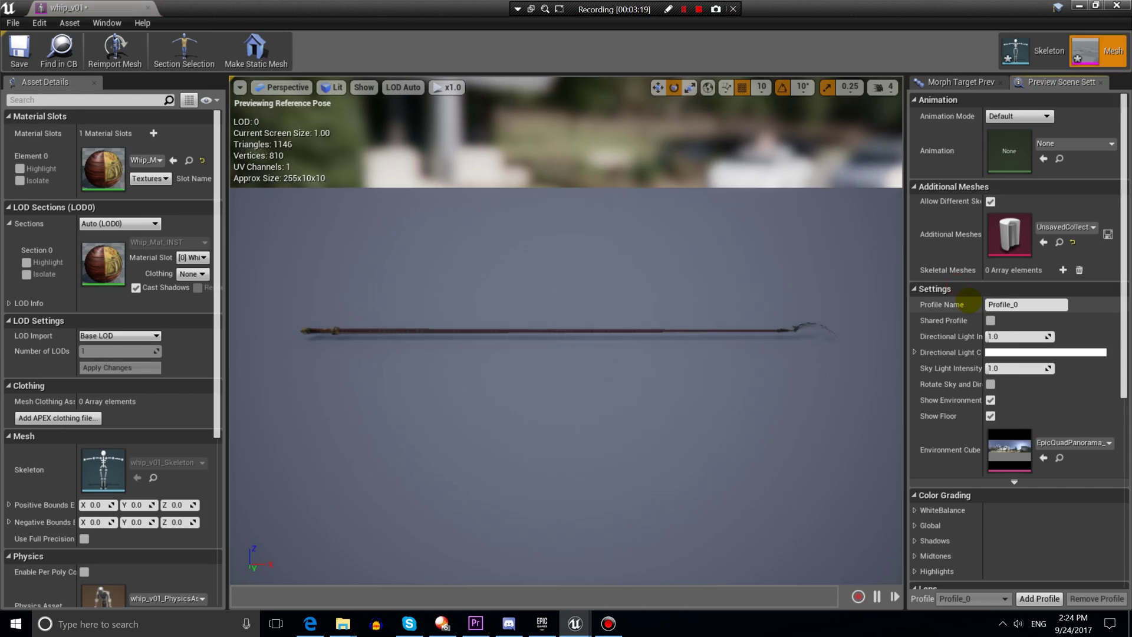
scroll(570, 371, "up", 2)
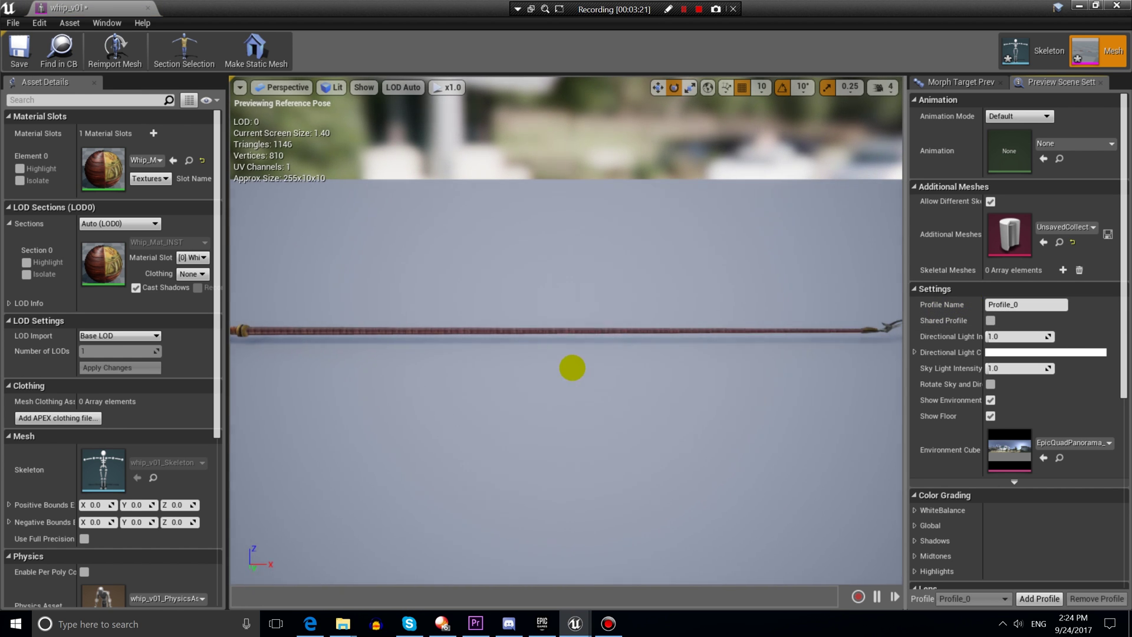
scroll(572, 368, "down", 2)
left_click_drag(596, 336, 635, 287)
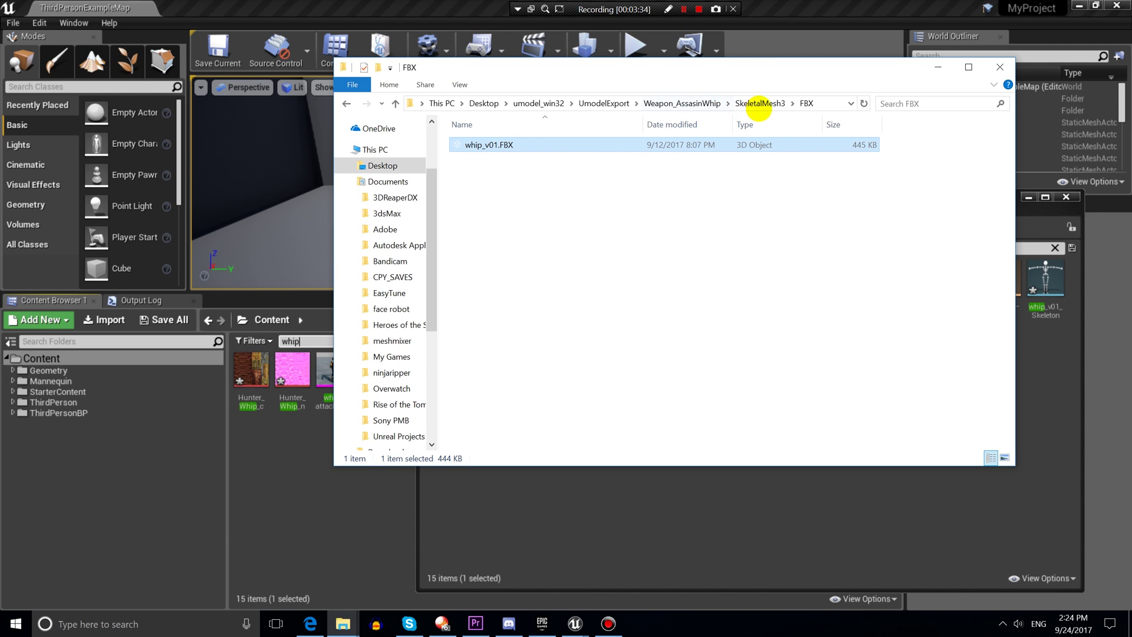
In File Explorer, go to Weapon_AssasinWhip\AnimSet\FBX\whip_v01_Anims and bring whip_attack.FBX into the Content folder for import
left_click(762, 104)
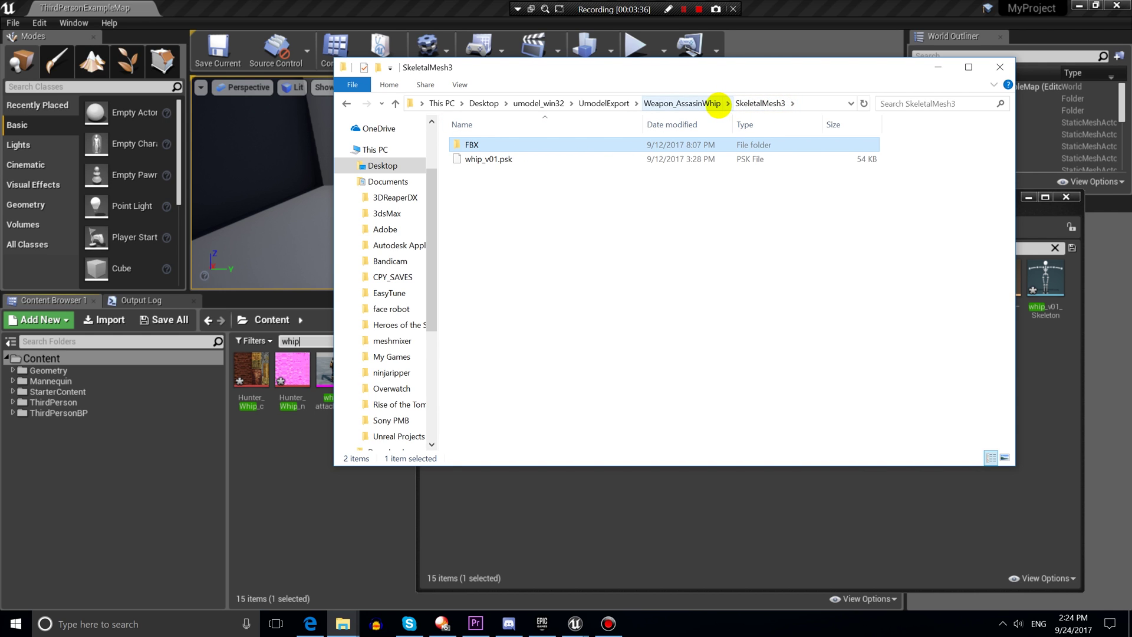
left_click(682, 103)
double_click(496, 146)
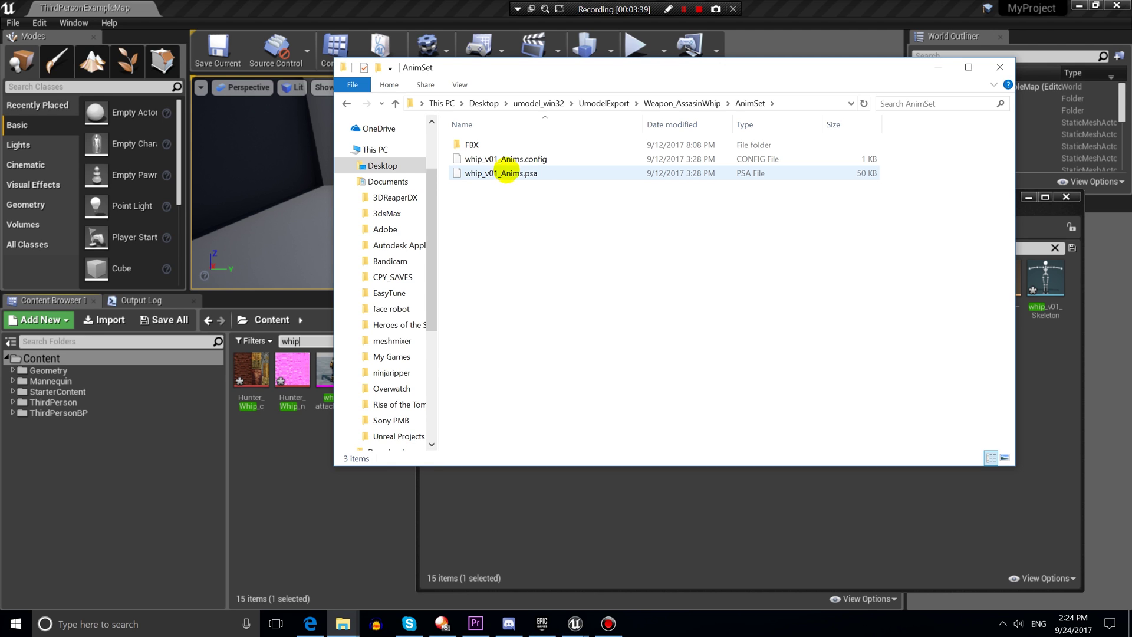
double_click(488, 144)
double_click(503, 144)
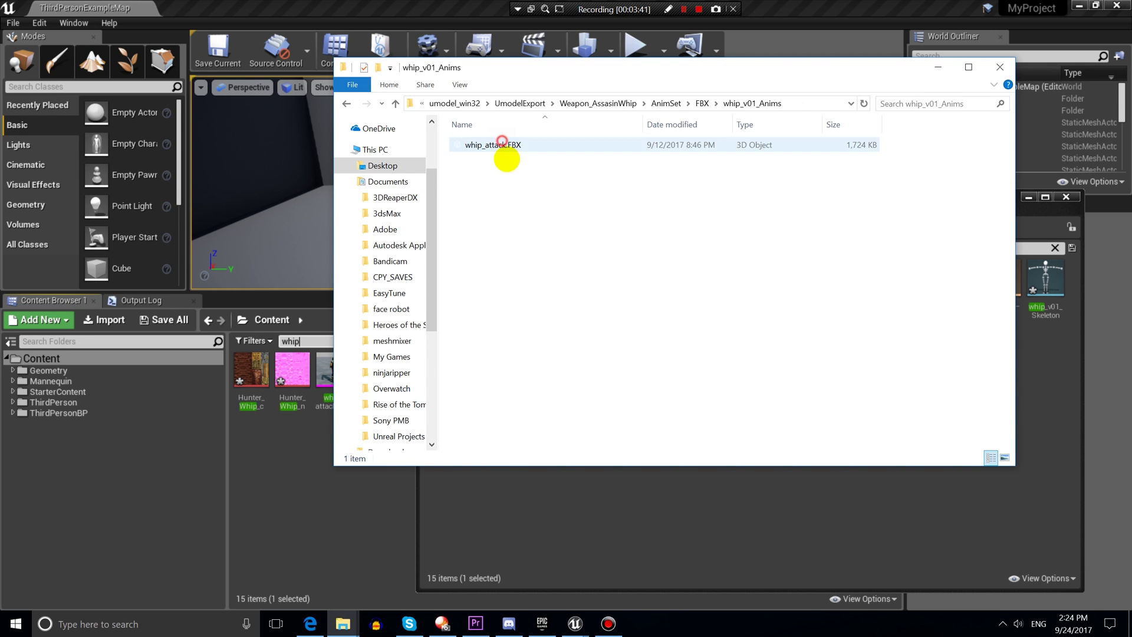
left_click_drag(502, 144, 600, 521)
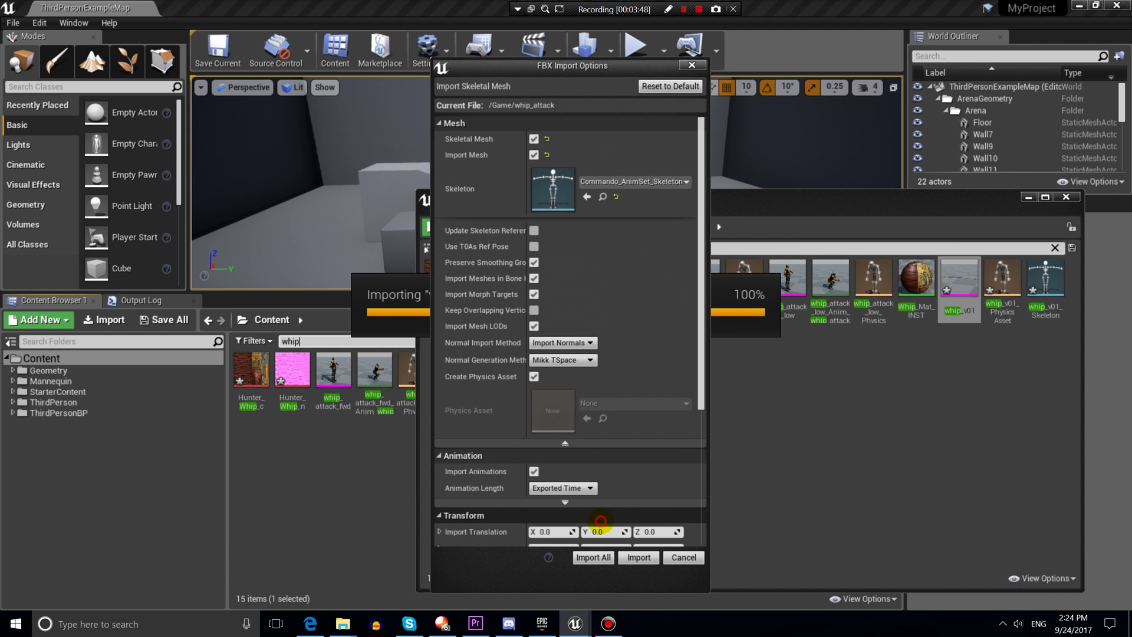
Import whip_attack with whip_v01_Skeleton as the skeleton and Import Mesh turned off, checking the advanced animation options first
left_click(597, 180)
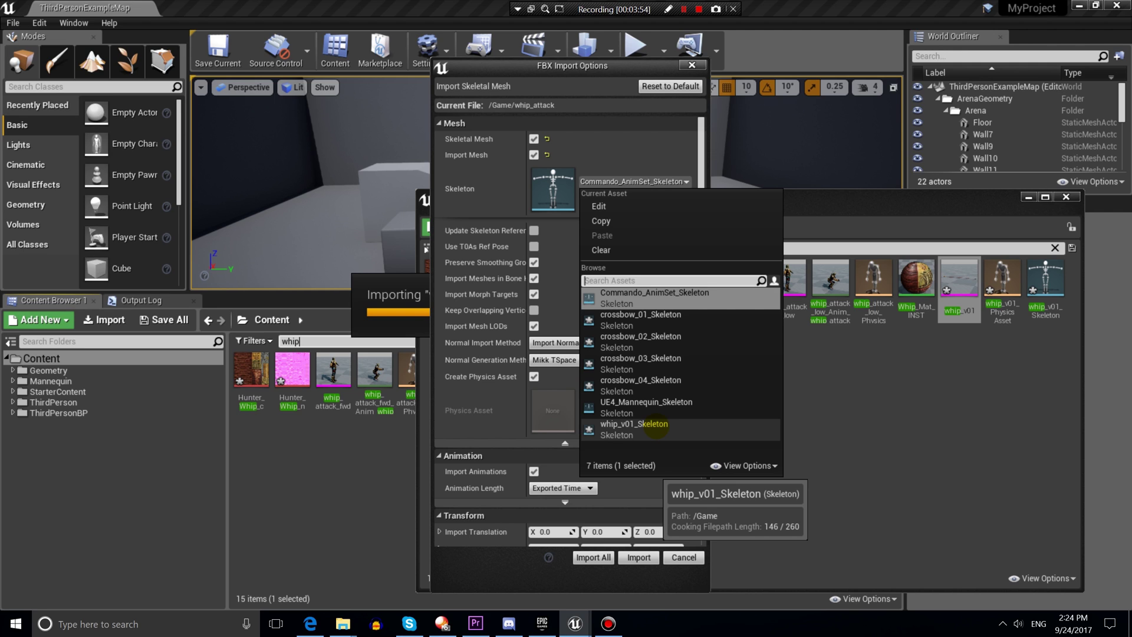
left_click(655, 426)
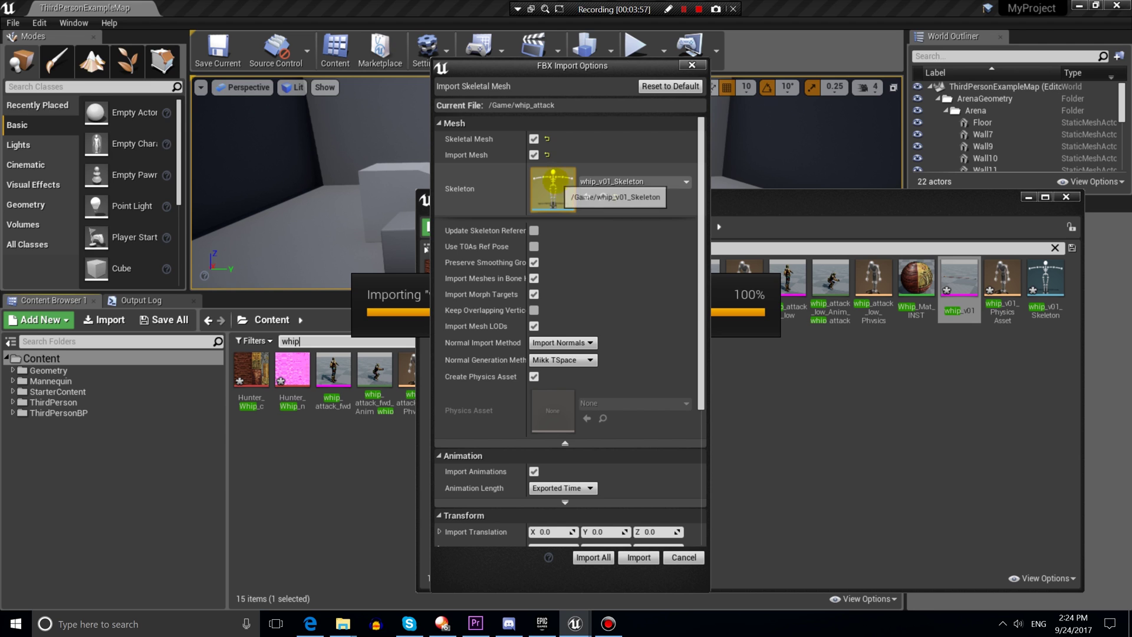
left_click(533, 155)
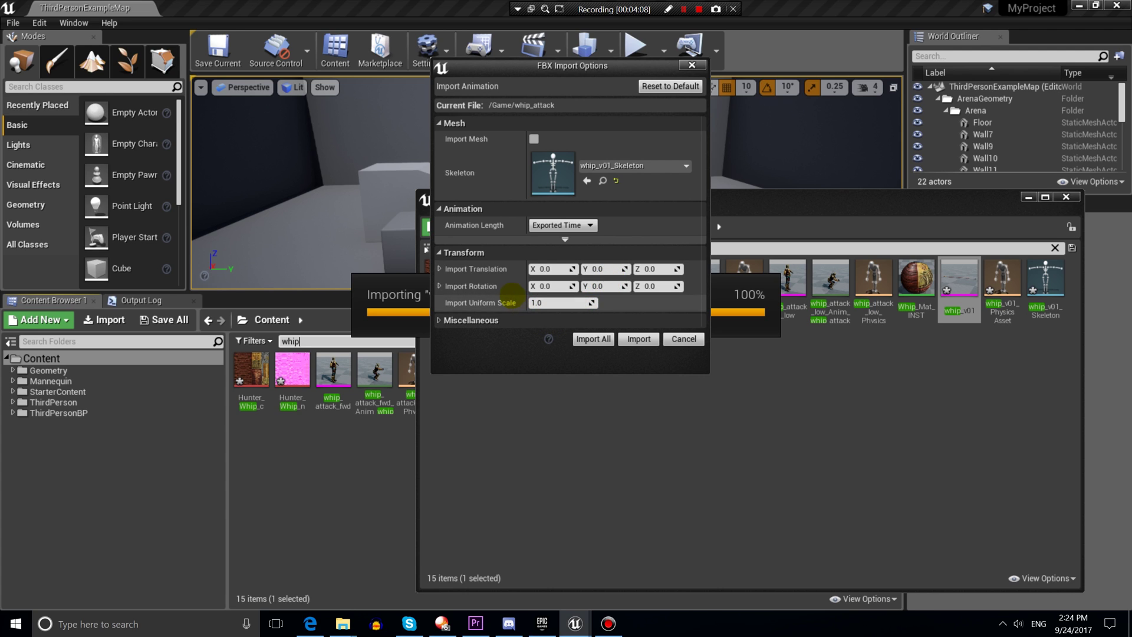
left_click(552, 221)
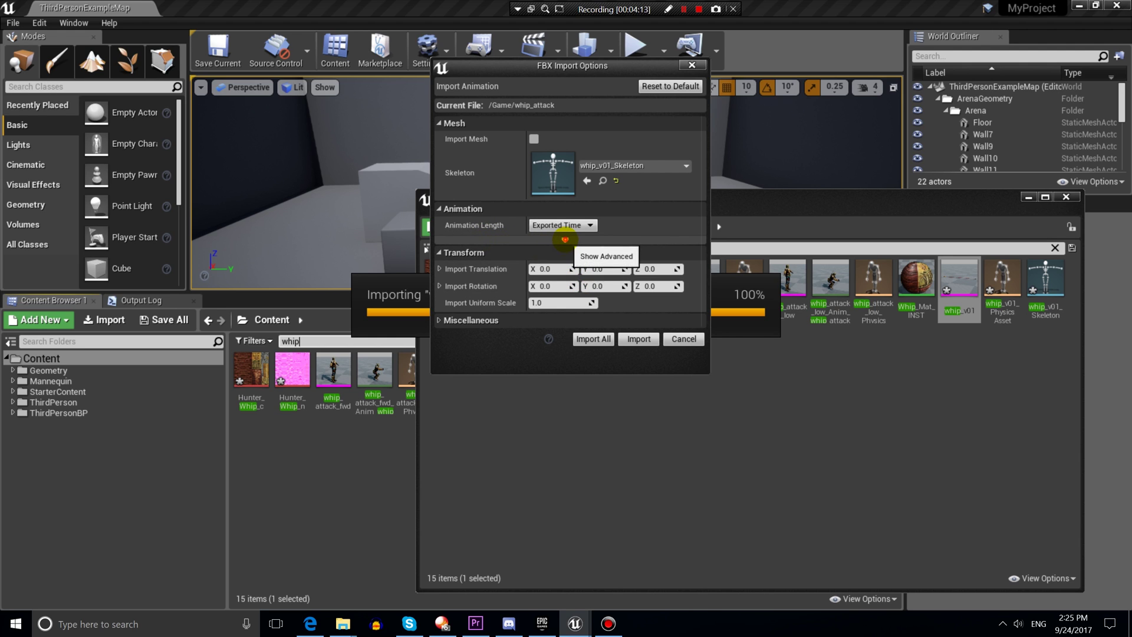
left_click(565, 239)
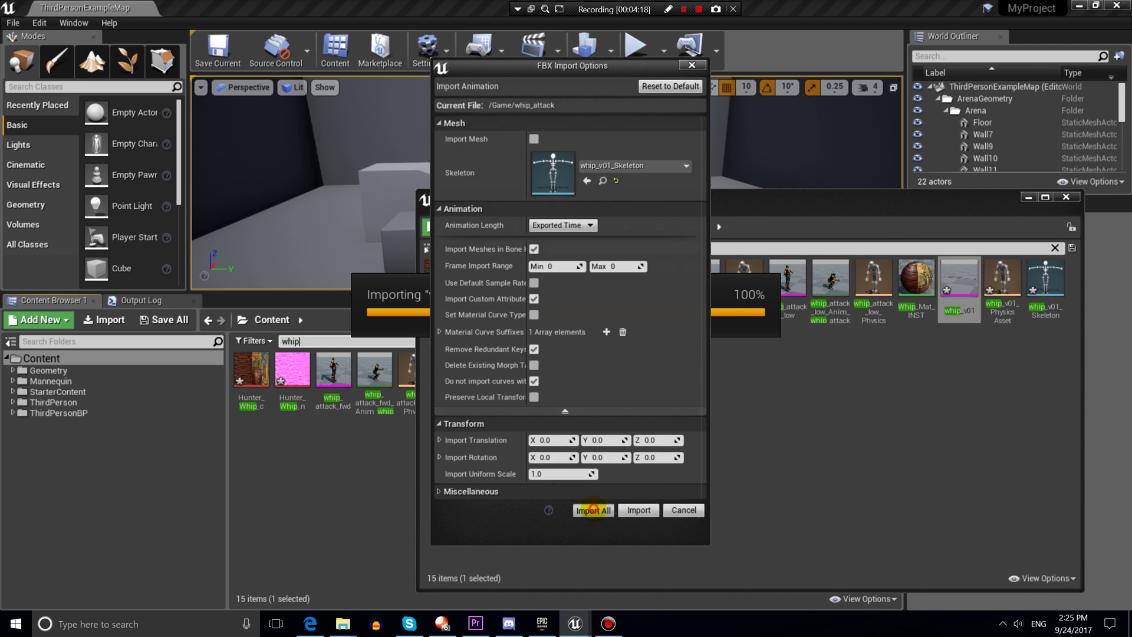
left_click(592, 510)
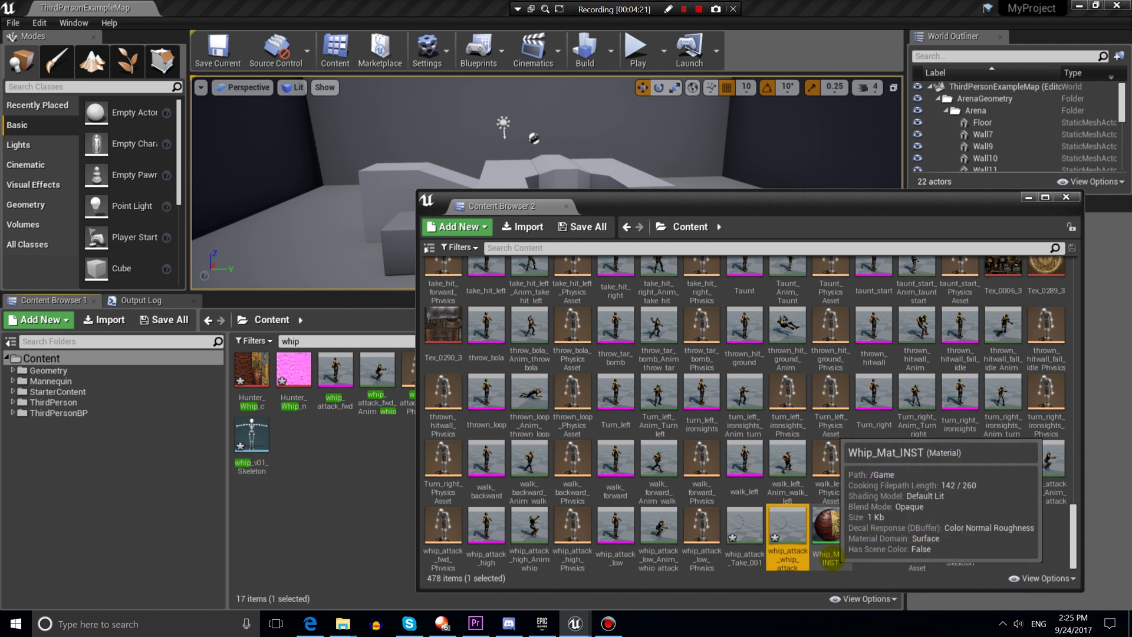
Open the whip_v01 mesh in animation mode and play the whip_attack_whip_attack sequence
mouse_move(793, 537)
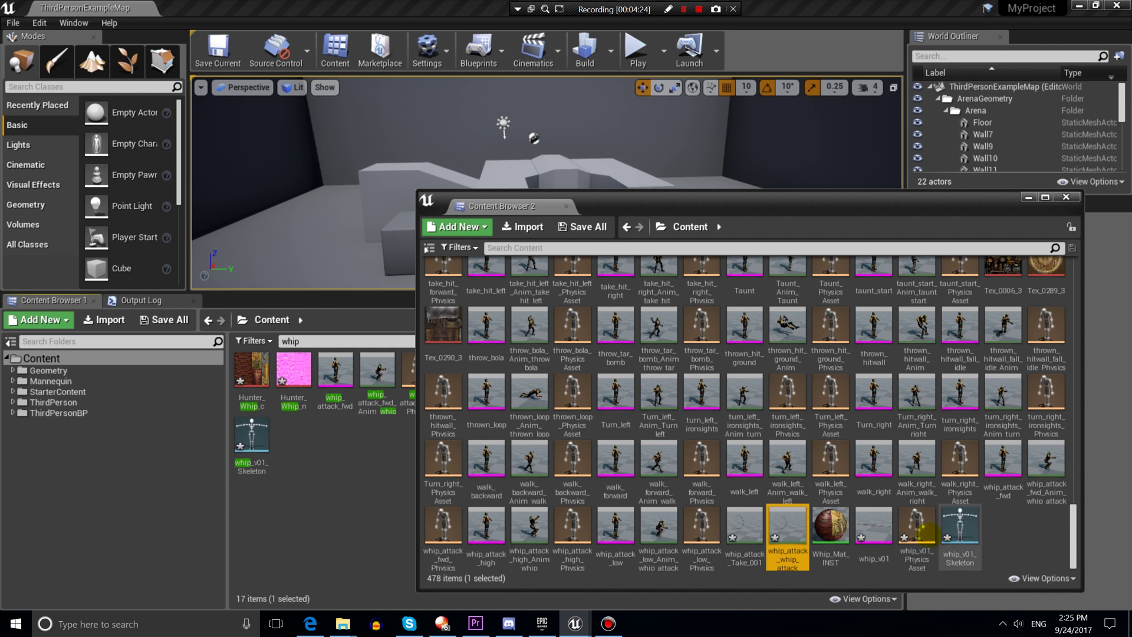
double_click(873, 525)
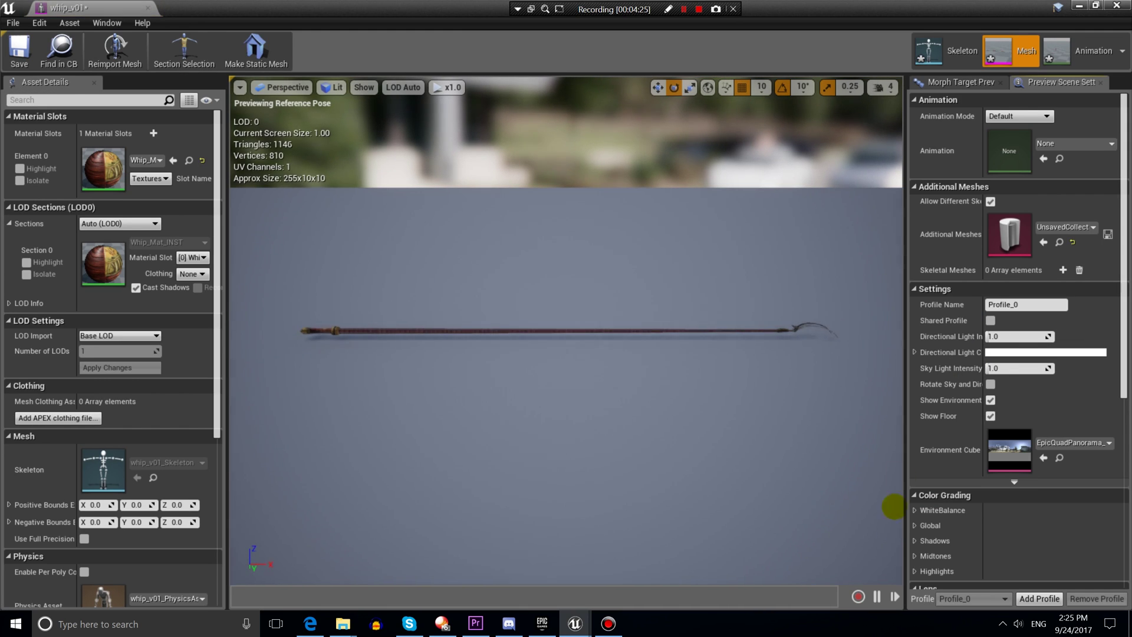
left_click(1091, 51)
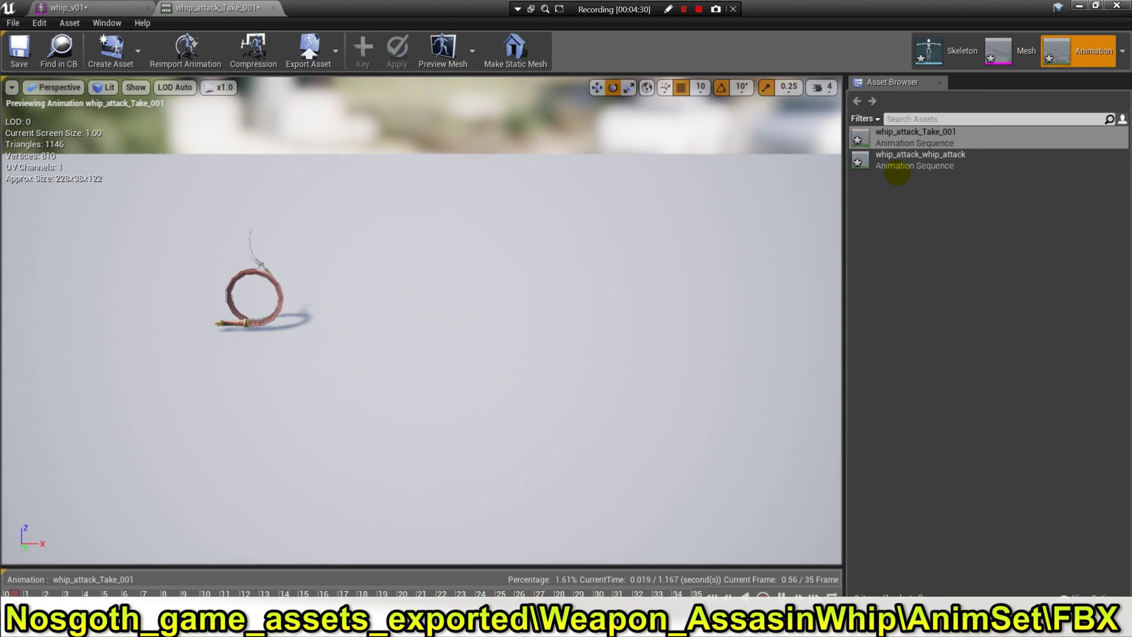
mouse_move(896, 171)
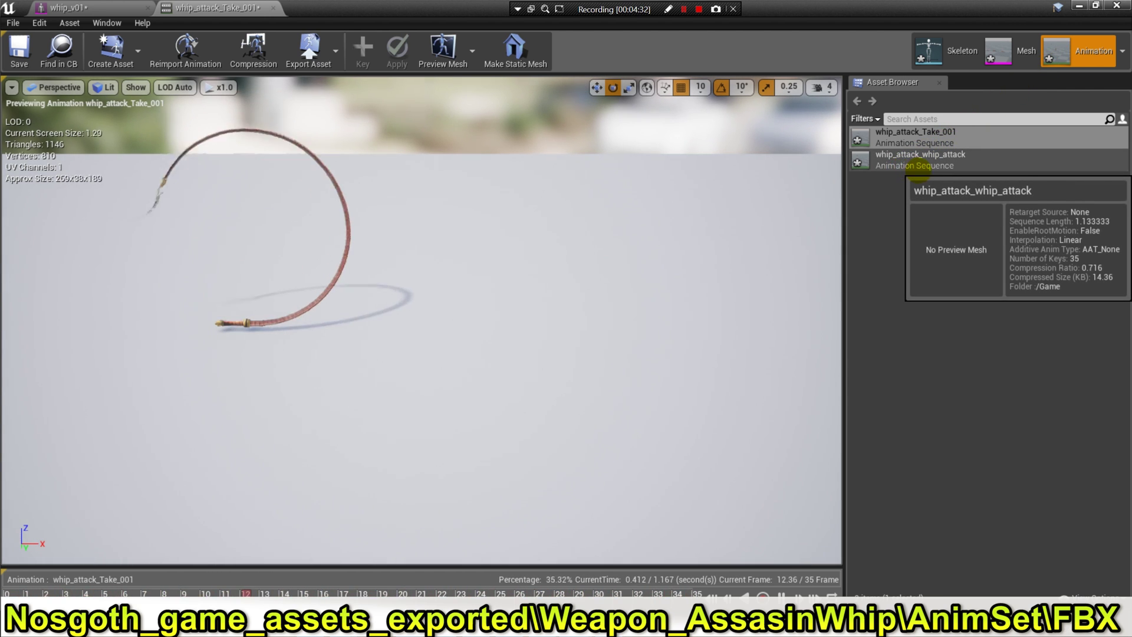
left_click(921, 169)
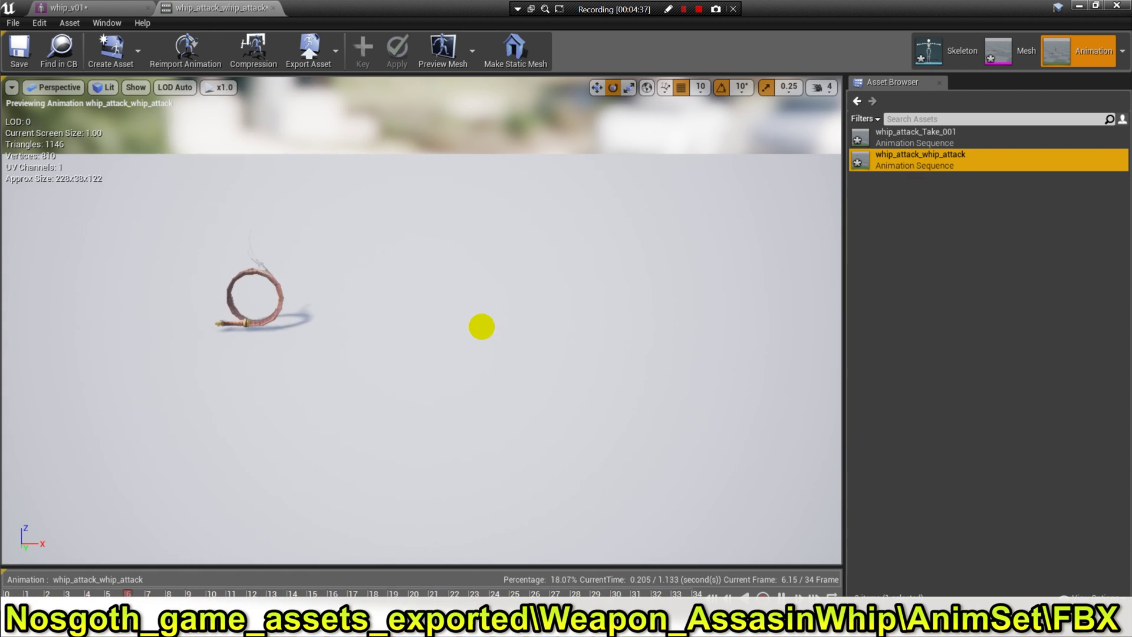
Examine the playing whip attack animation in the viewport, hide the Asset Browser and close the animation editor
middle_click_drag(413, 319, 531, 386)
middle_click_drag(384, 290, 264, 216)
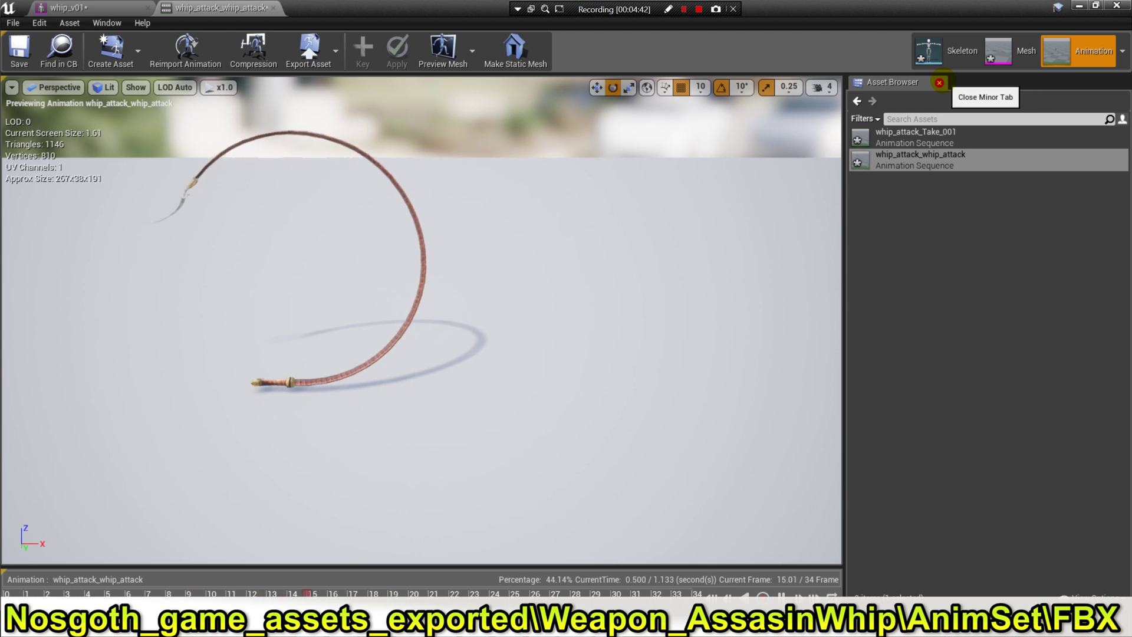
left_click(939, 82)
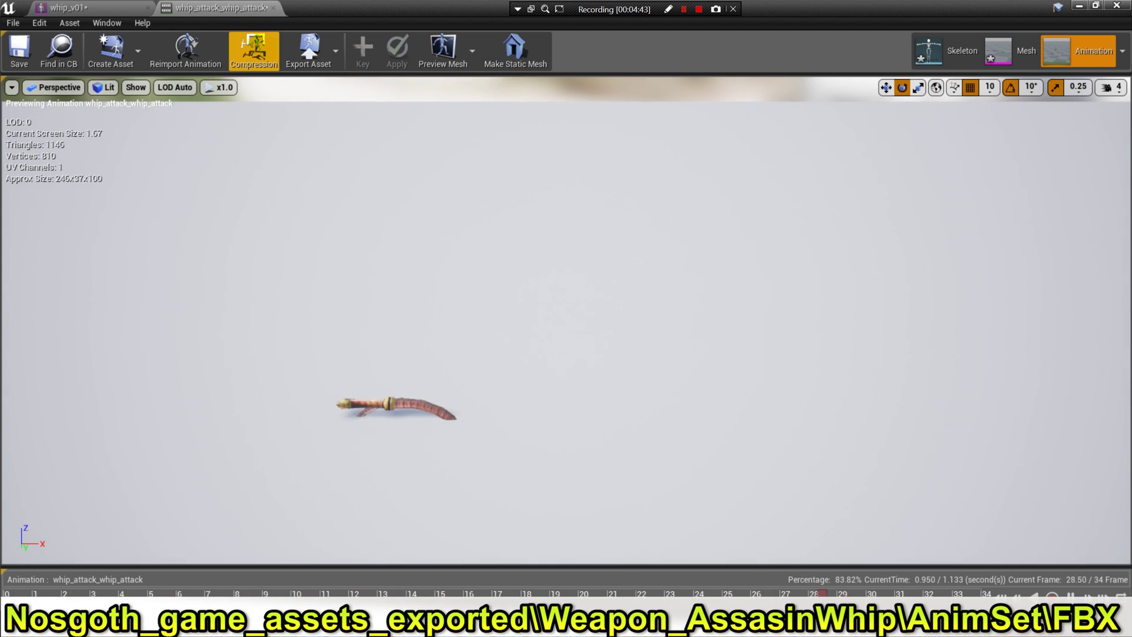
left_click(274, 8)
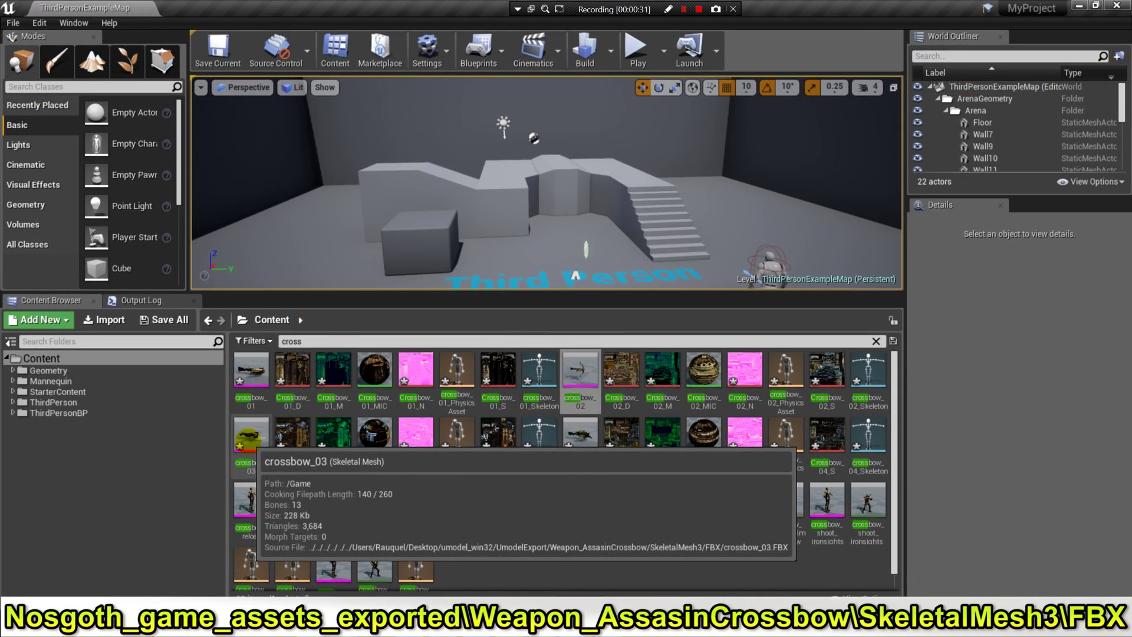
Open the crossbow_03 skeletal mesh, examine it up close and close its editor
double_click(253, 448)
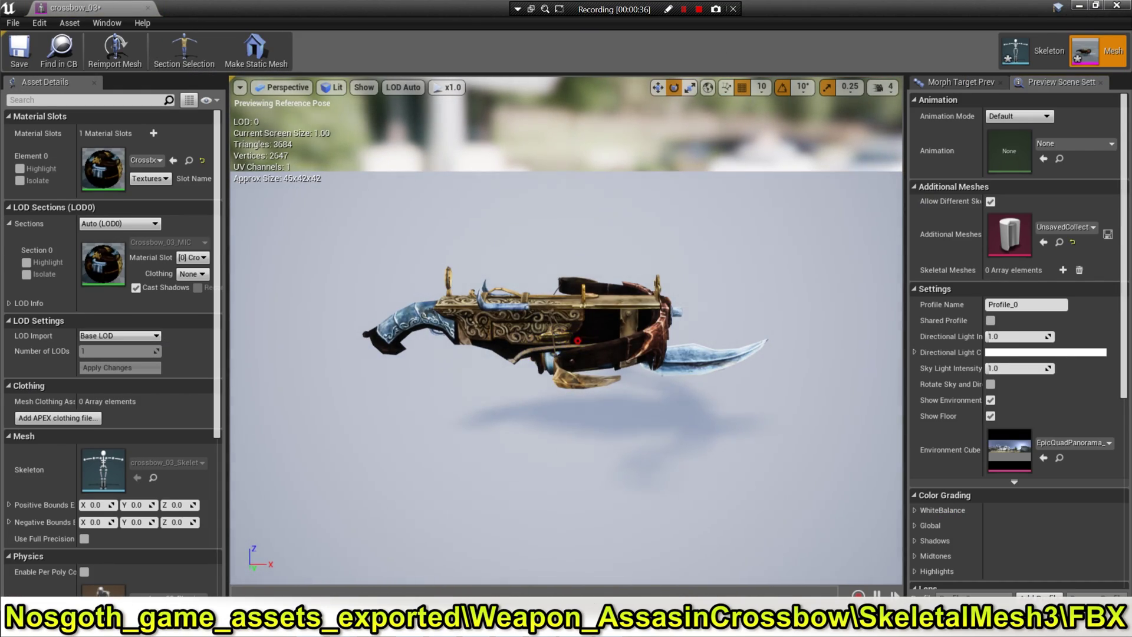
left_click_drag(577, 341, 577, 298)
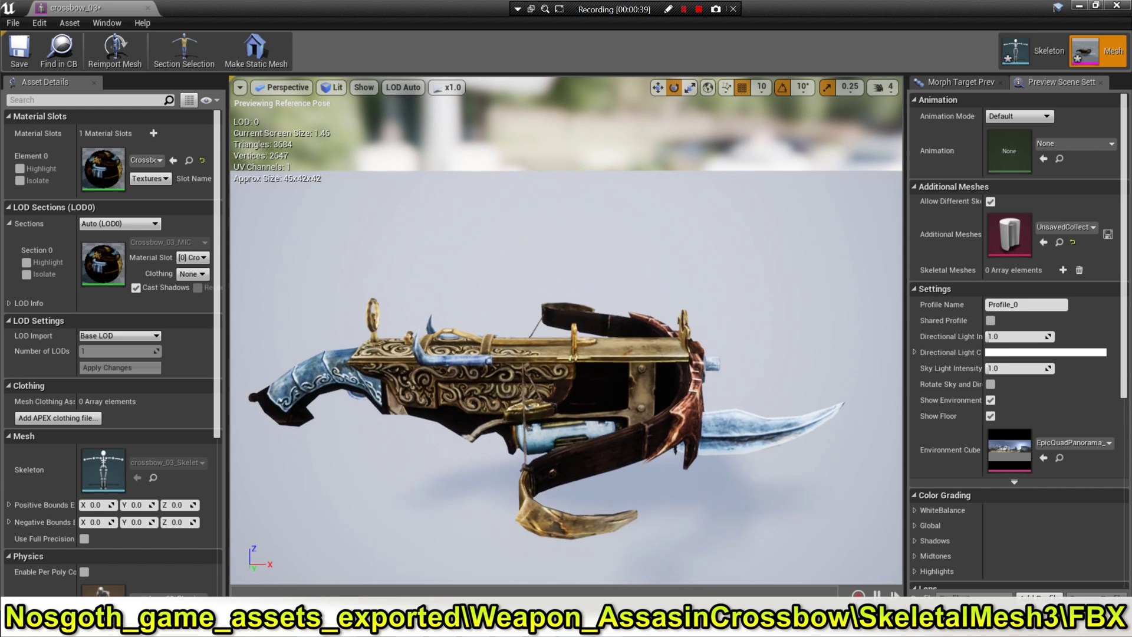
middle_click_drag(577, 298, 577, 339)
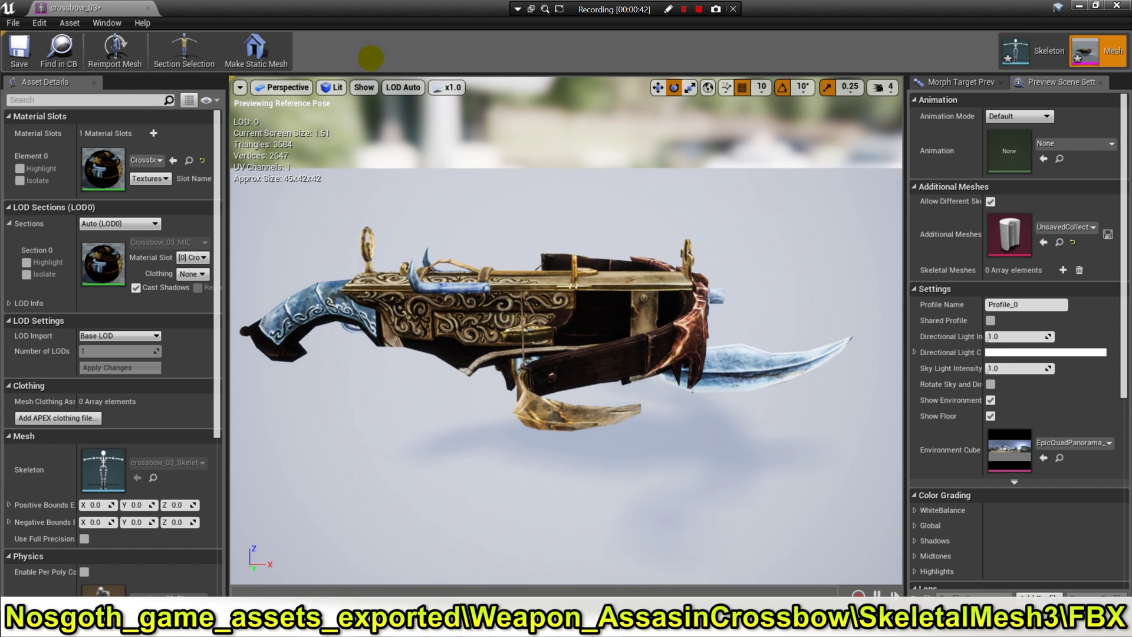
left_click(148, 8)
Open the crossbow_04 skeletal mesh, examine it up close and close its editor
left_click(580, 445)
double_click(581, 444)
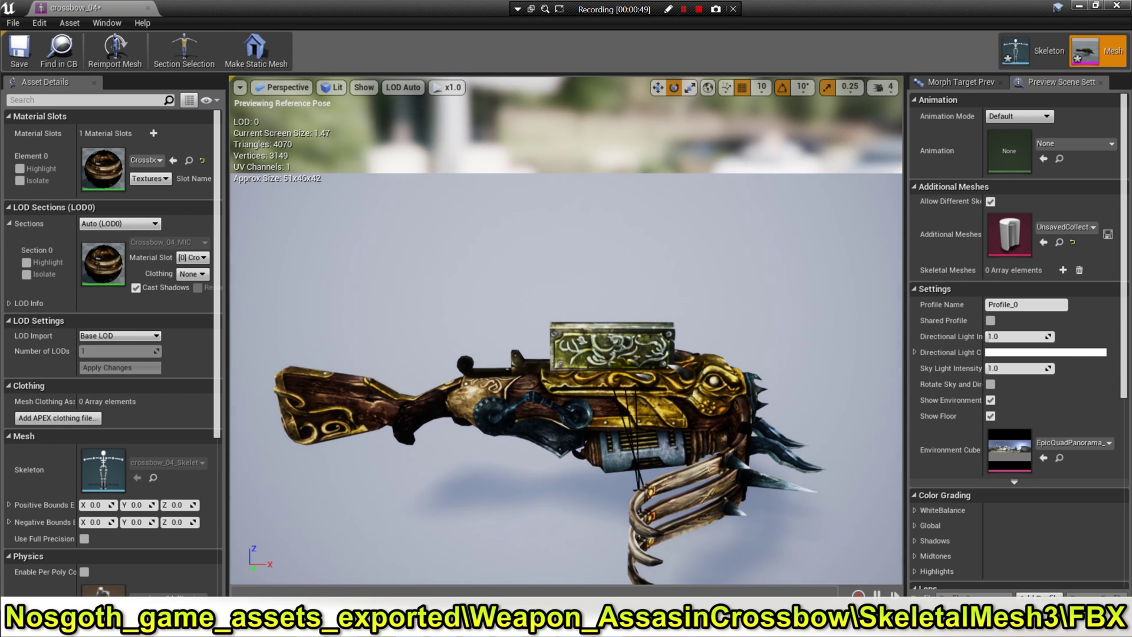
middle_click_drag(575, 354, 579, 395)
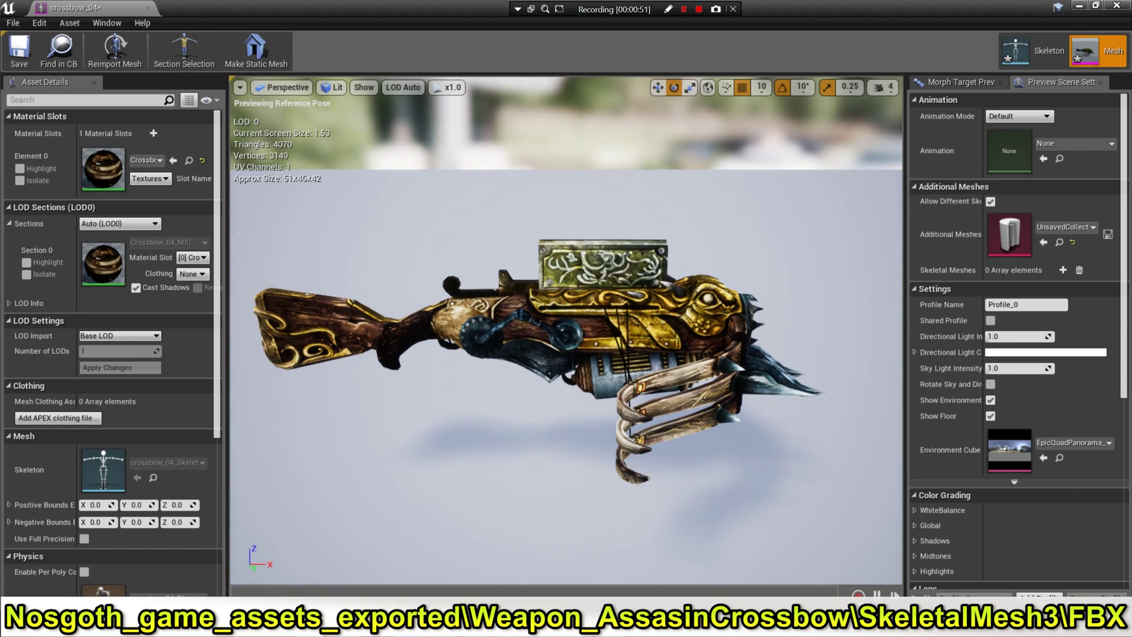
right_click_drag(662, 370, 684, 371)
left_click(148, 7)
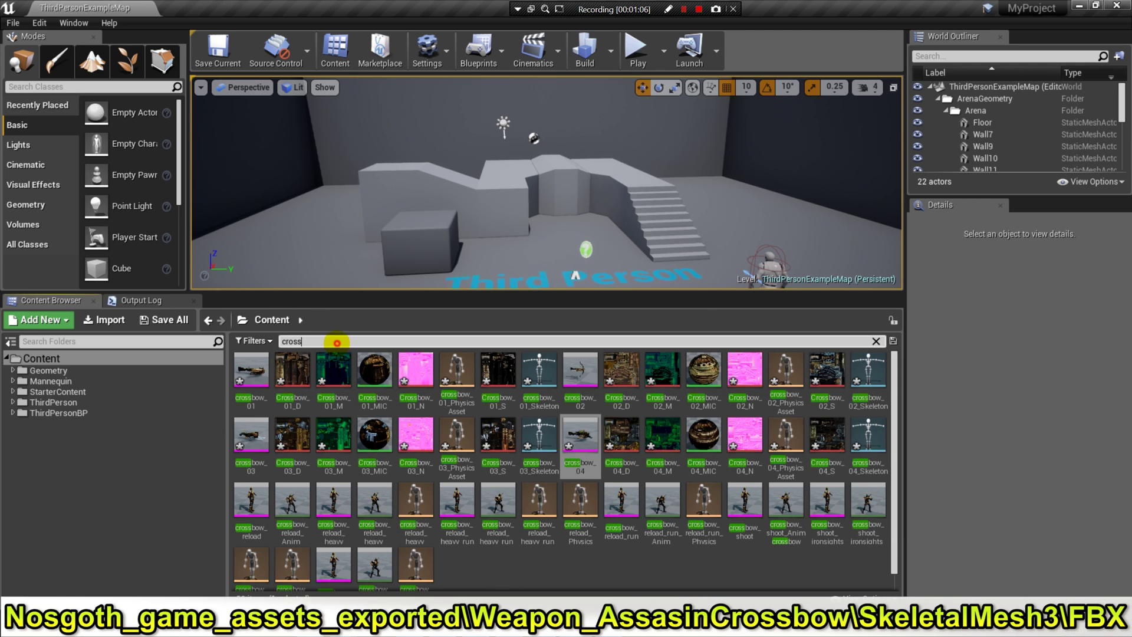
Open the crossbow_01 skeletal mesh in animation mode and examine its Shoot_Take_001 animation
double_click(252, 371)
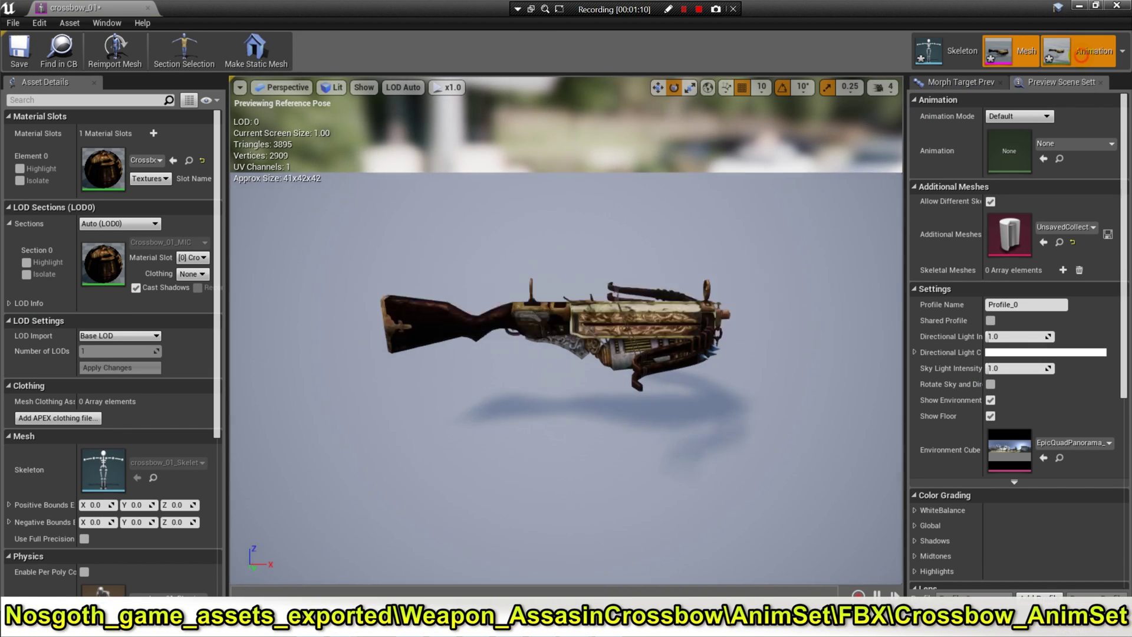
left_click(1081, 53)
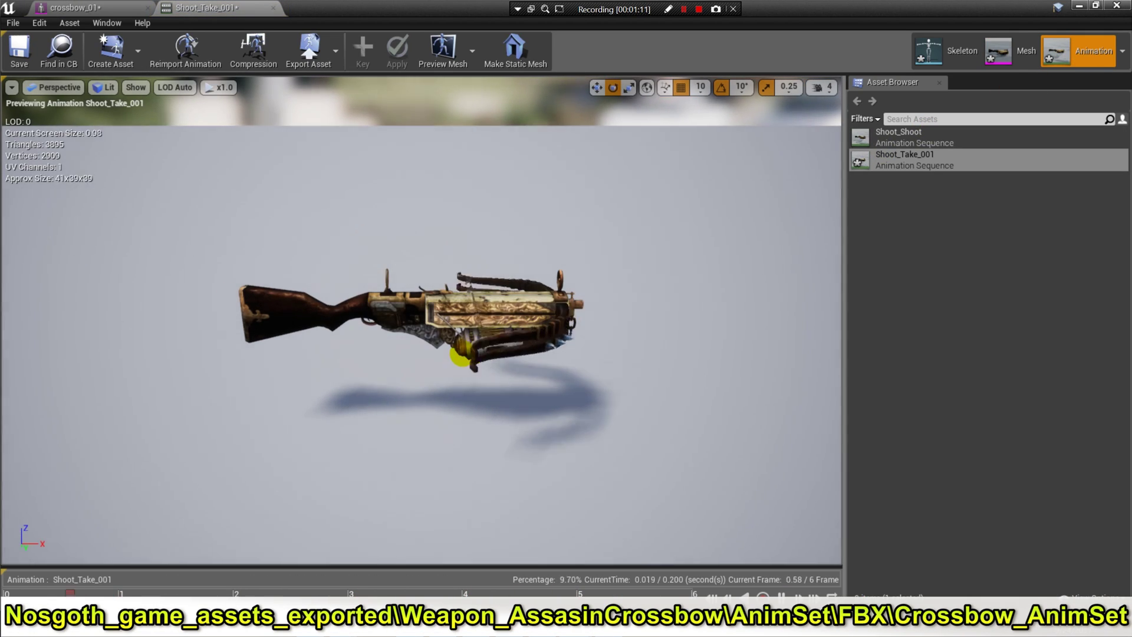
middle_click_drag(475, 414, 537, 484)
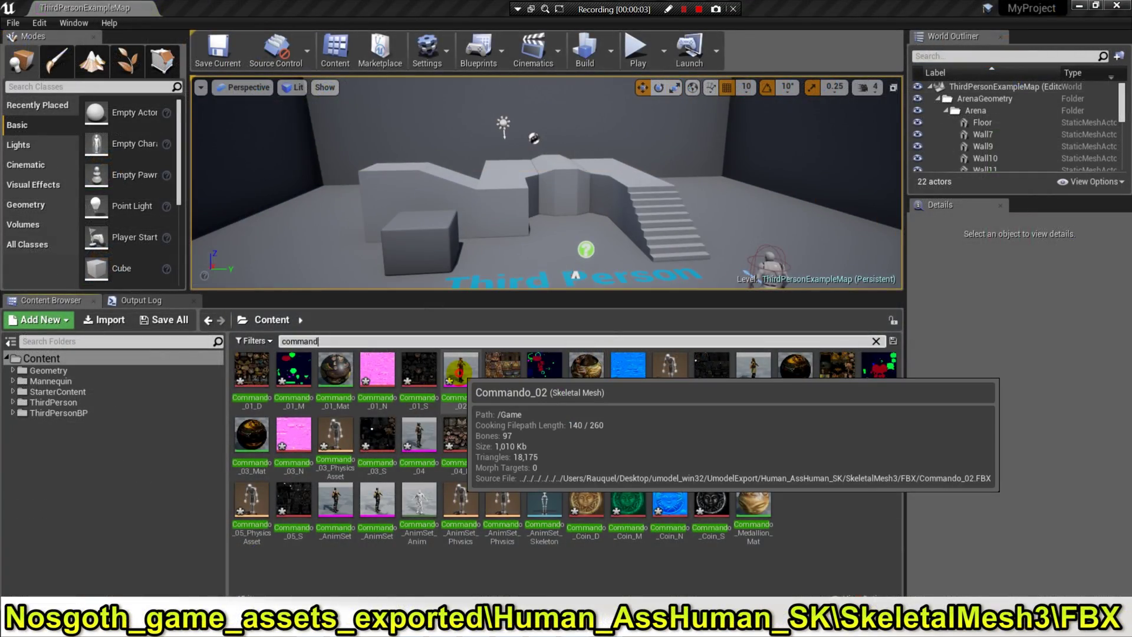
Open the Commando_02 skeletal mesh, examine the character from several angles and close its editor
double_click(460, 373)
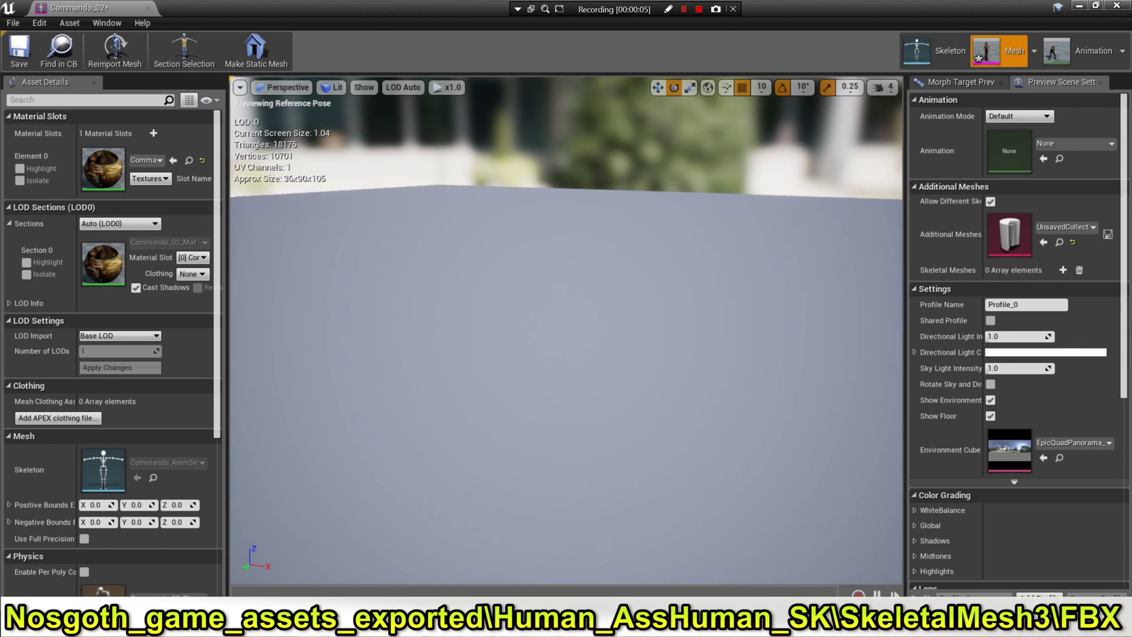
left_click_drag(627, 324, 627, 283)
mouse_move(648, 378)
left_mouse_down()
mouse_move(702, 394)
mouse_move(654, 366)
left_mouse_up()
left_click_drag(702, 395, 738, 448)
left_click_drag(684, 414, 684, 406)
left_click(147, 8)
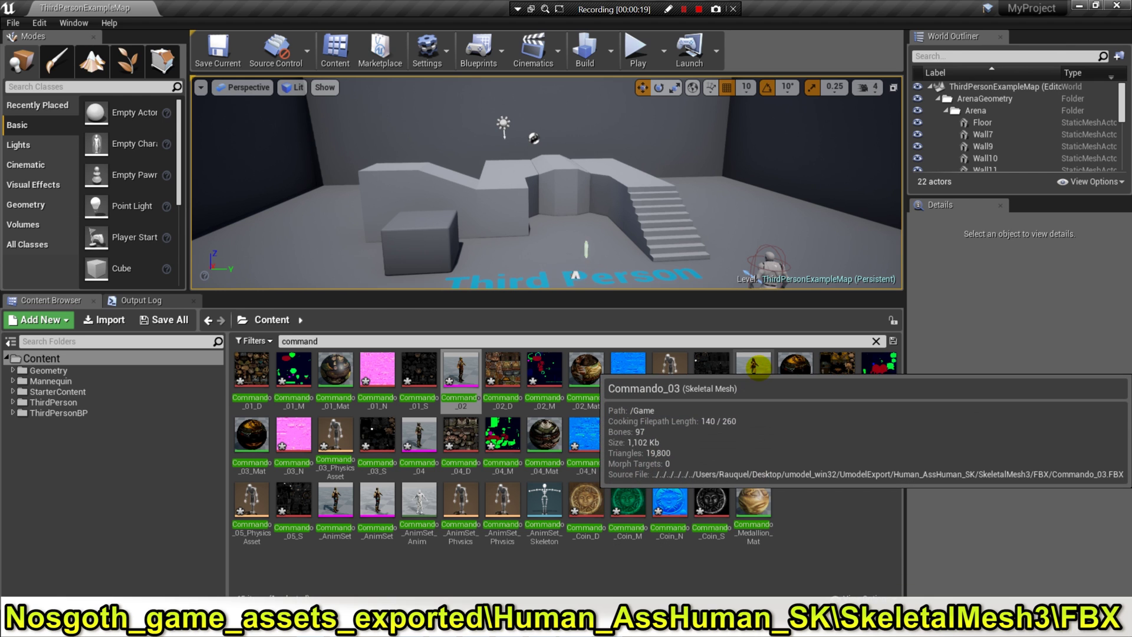
Open the Commando_03 skeletal mesh, examine the full character and close its editor
double_click(754, 367)
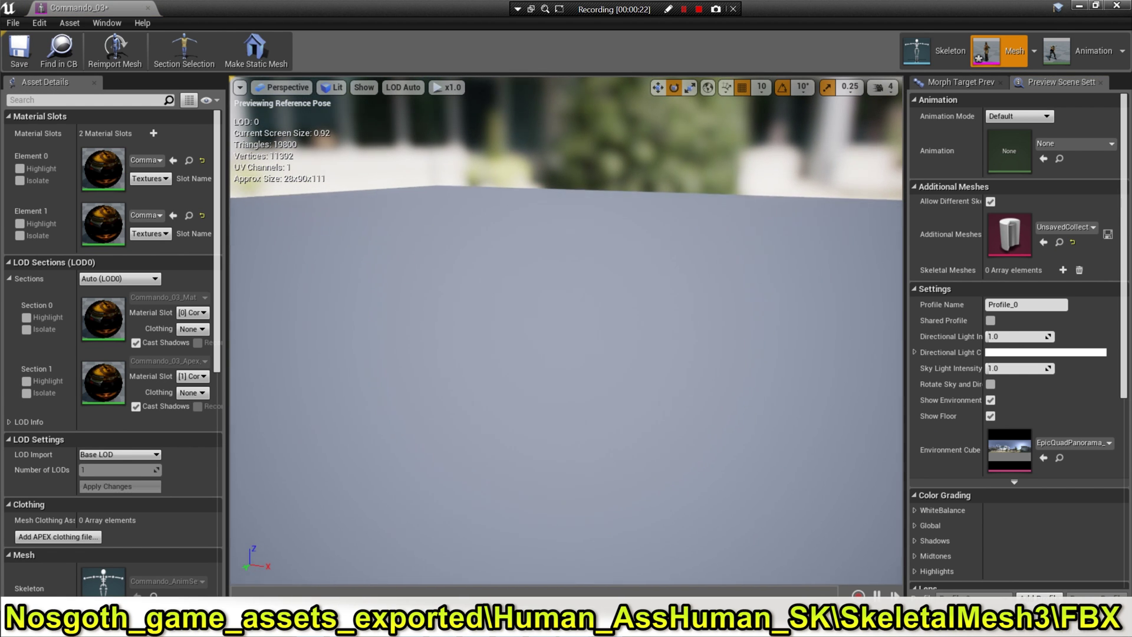
right_click_drag(698, 353, 595, 353)
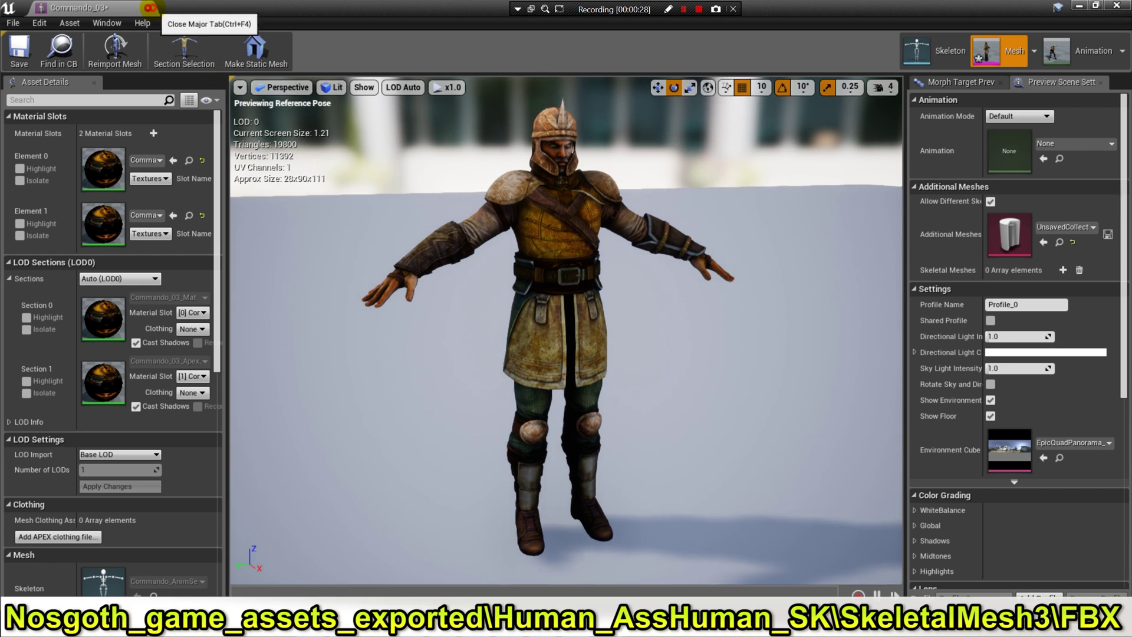
left_click(149, 7)
Open the Commando_04 skeletal mesh, examine the full character and close its editor
double_click(406, 457)
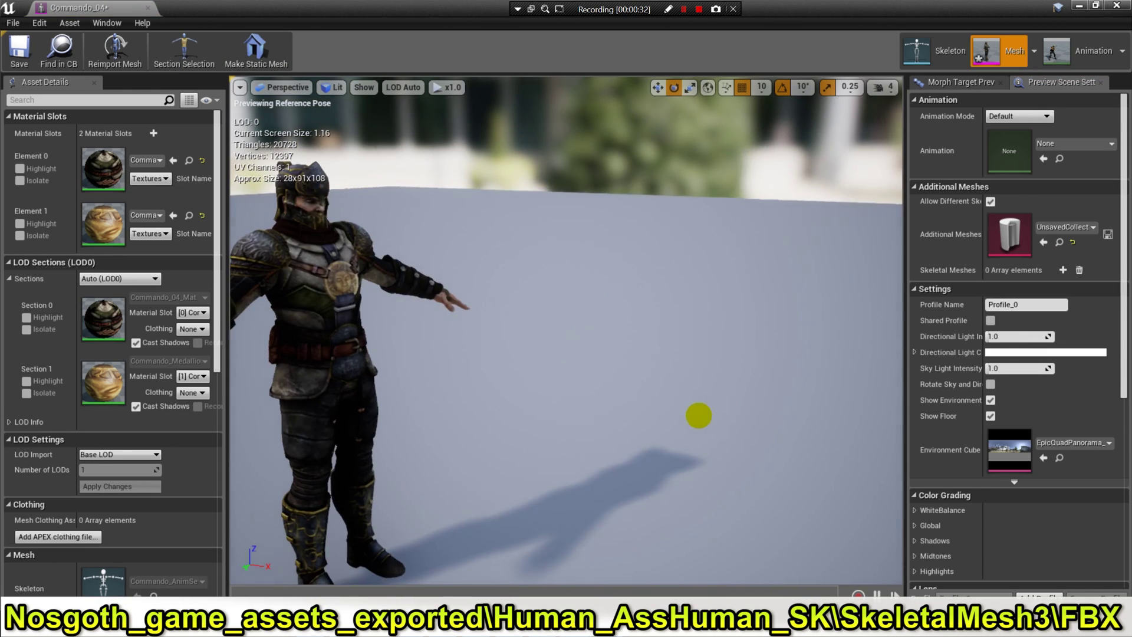
right_click_drag(699, 416, 716, 431)
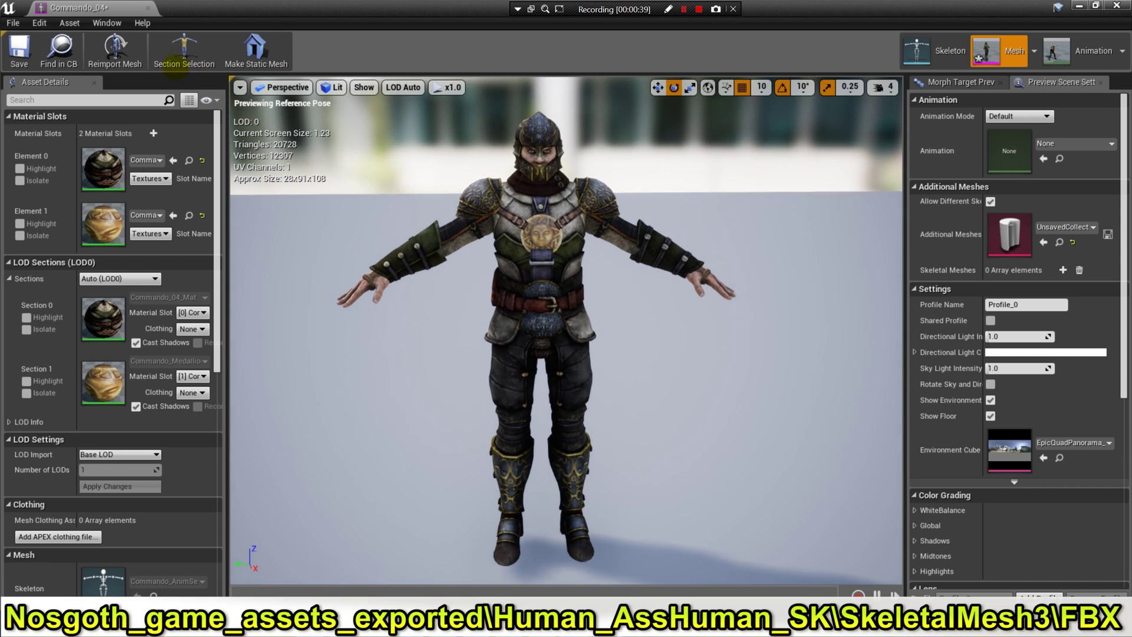
left_click(148, 8)
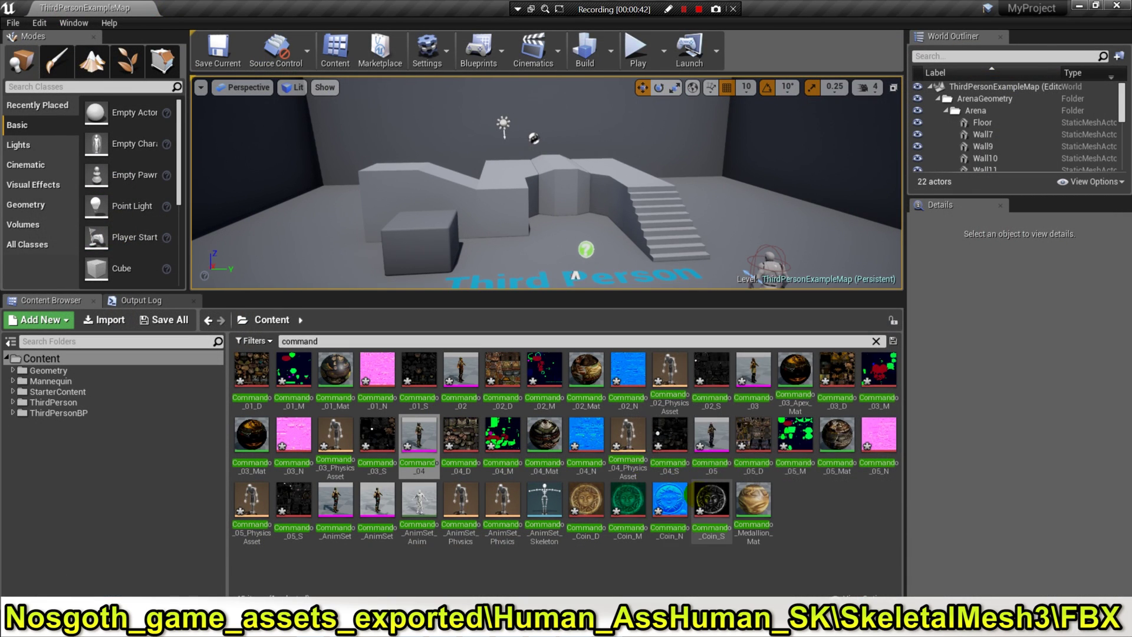
Open the Commando_05 skeletal mesh and examine the character in the preview viewport
double_click(711, 434)
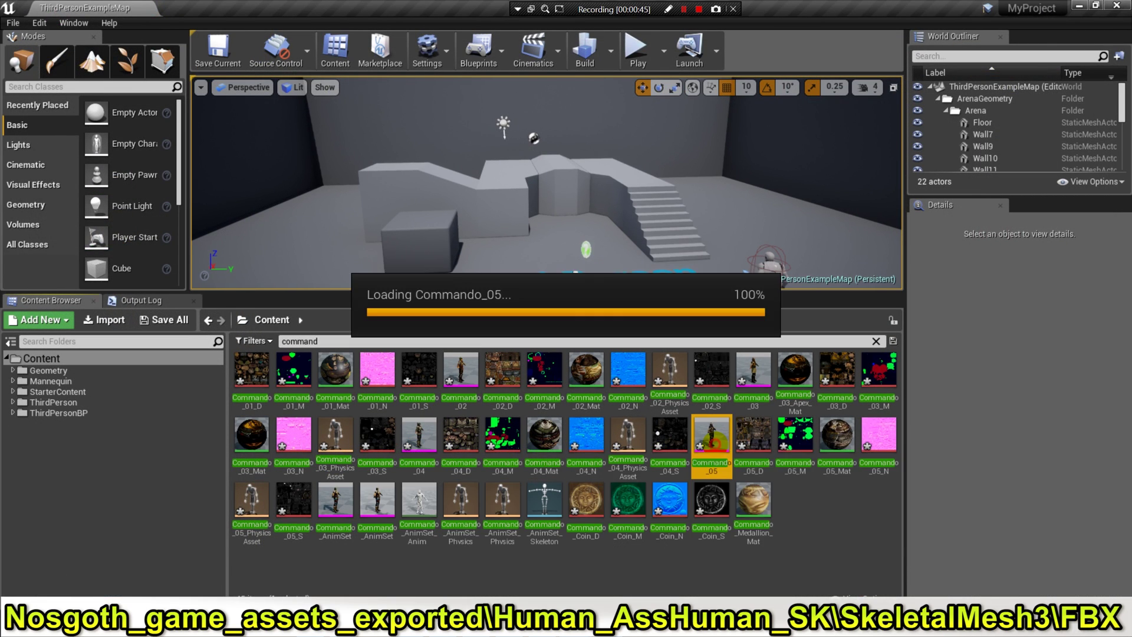
right_click_drag(673, 367, 698, 336)
mouse_move(699, 336)
middle_mouse_down()
mouse_move(767, 349)
mouse_move(764, 321)
mouse_move(714, 328)
mouse_move(715, 342)
mouse_move(704, 325)
middle_mouse_up()
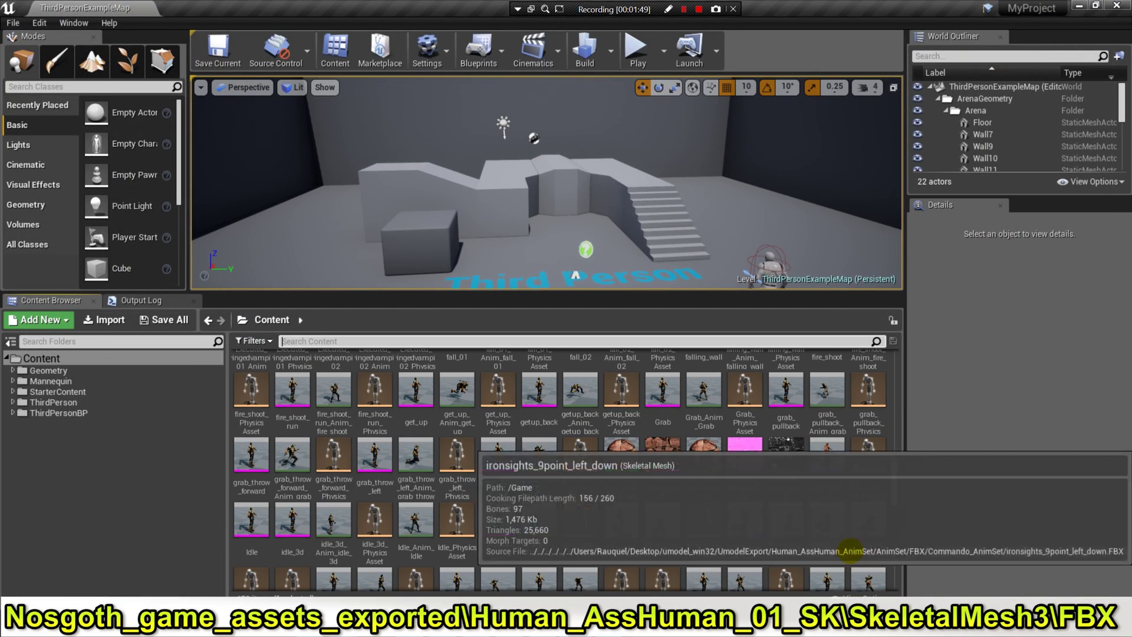
Open the Hunter_Sun_Cult_SK skeletal mesh, examine its upper body up close and its full figure, and close its editor
double_click(760, 443)
left_click_drag(763, 441, 687, 384)
middle_click_drag(632, 392, 678, 394)
left_click_drag(632, 392, 599, 367)
middle_click_drag(632, 392, 626, 451)
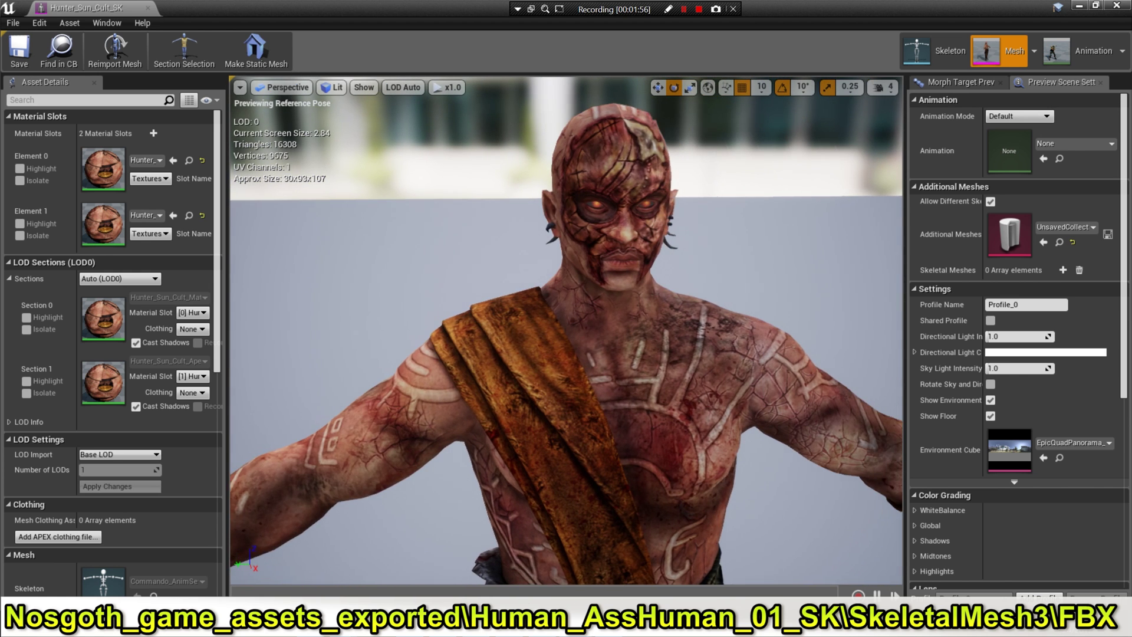
scroll(635, 394, "down", 3)
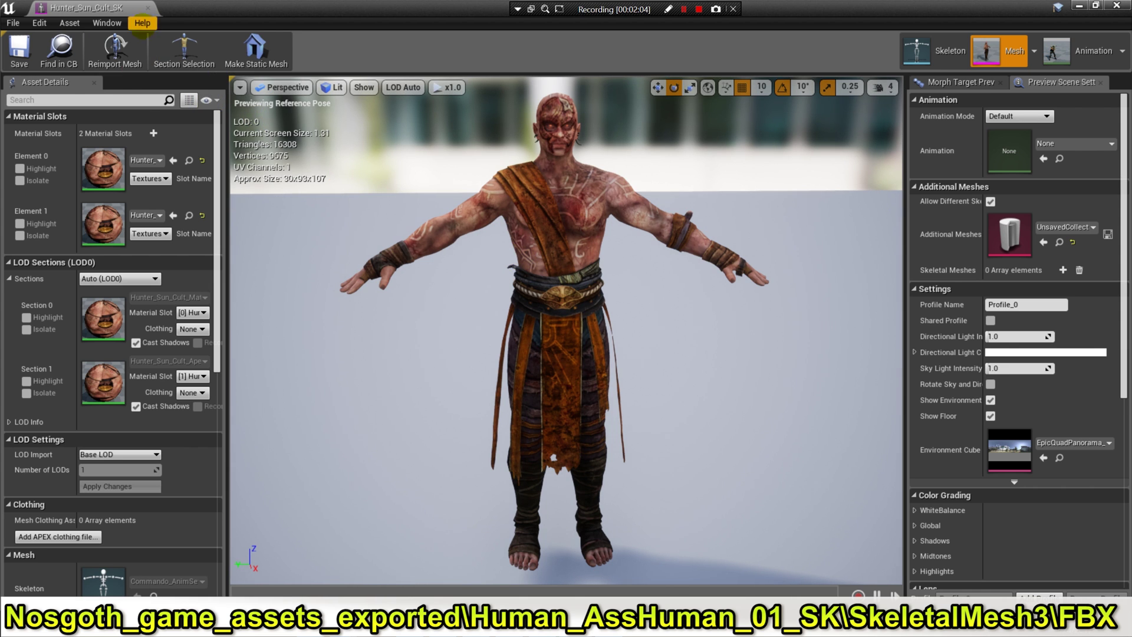
left_click(147, 8)
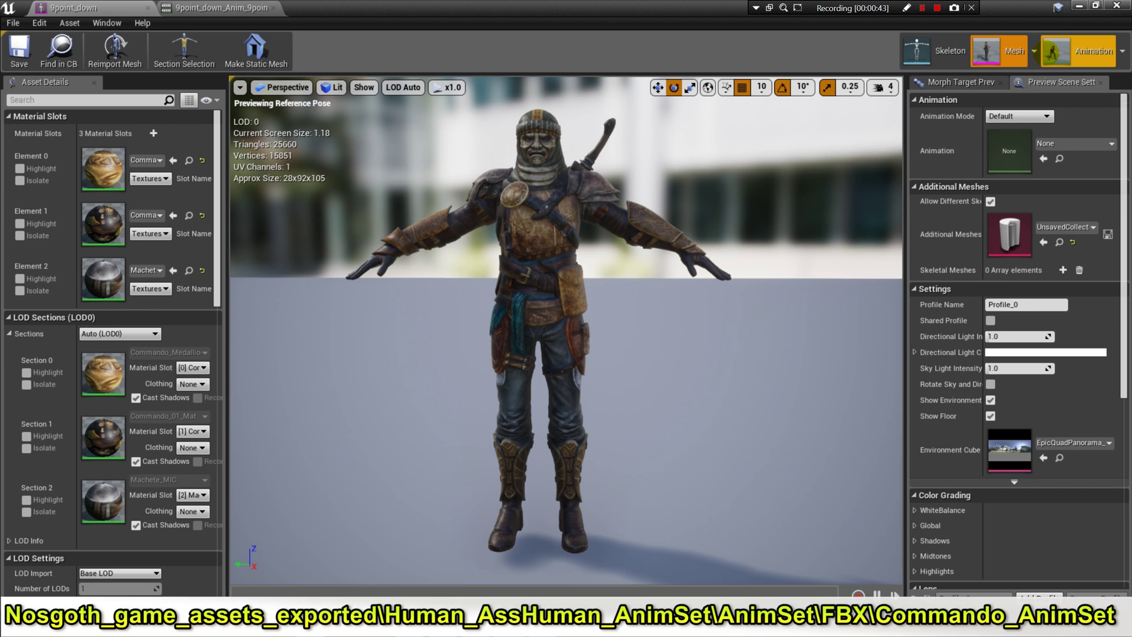
Switch the 9point_down mesh to animation mode and preview its 9point aim poses from 9point_front through 9point_up
left_click(1058, 52)
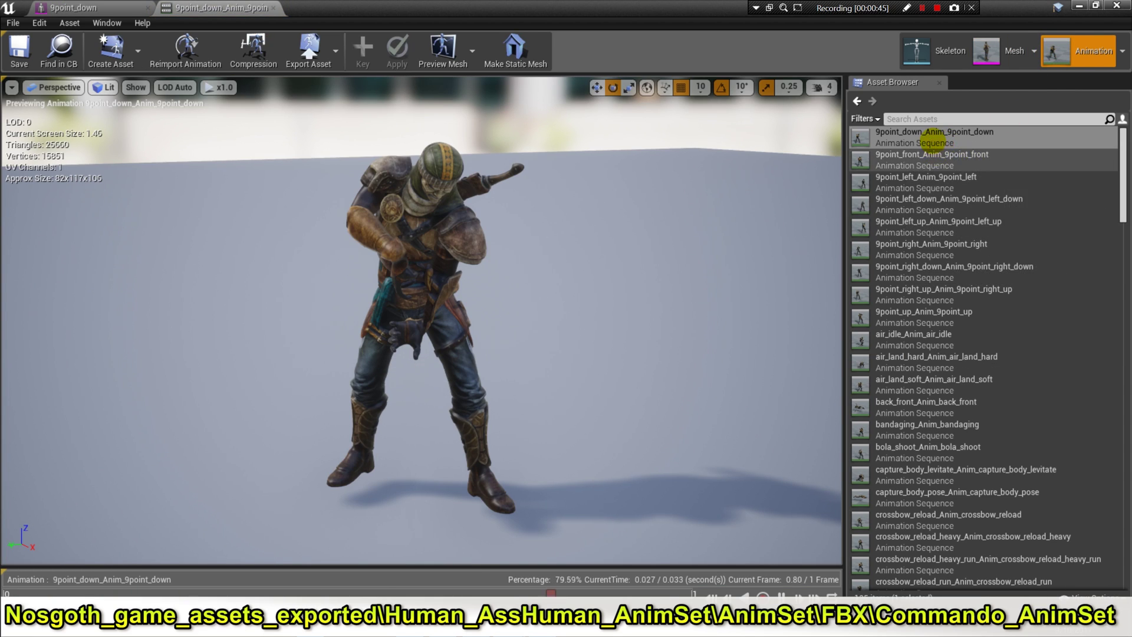
left_click(926, 161)
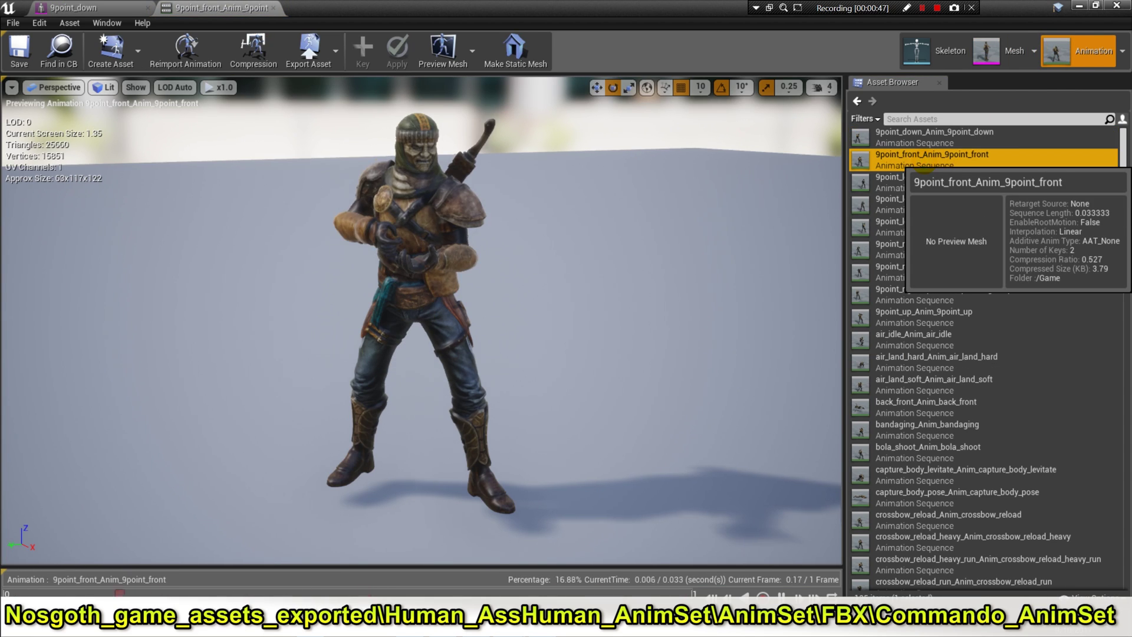
left_click(925, 183)
left_click(926, 204)
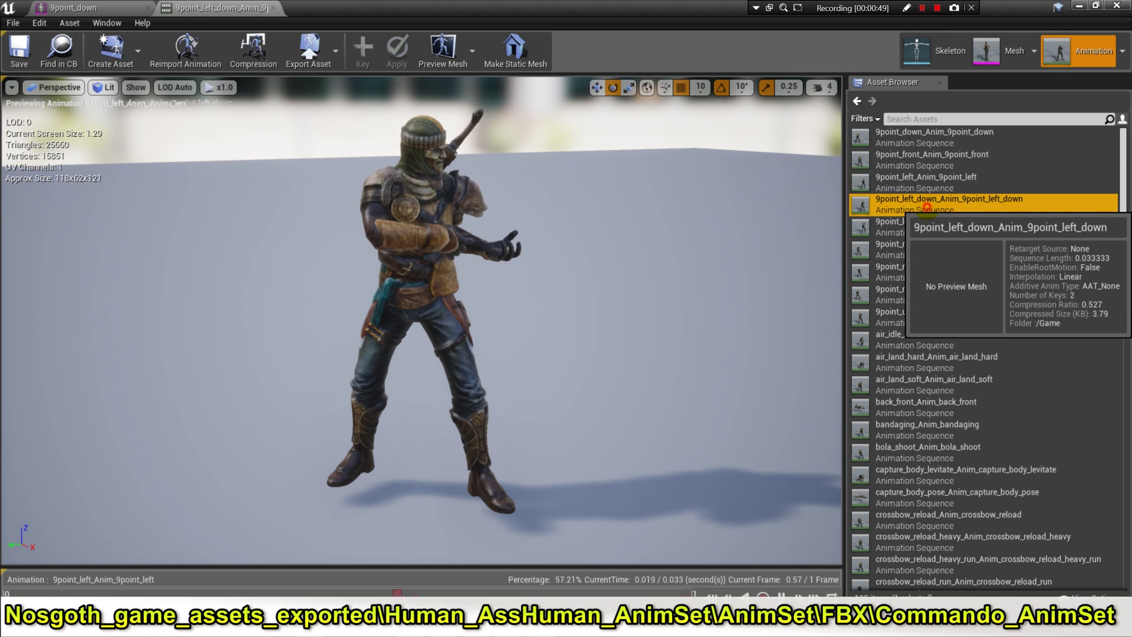
left_click(940, 227)
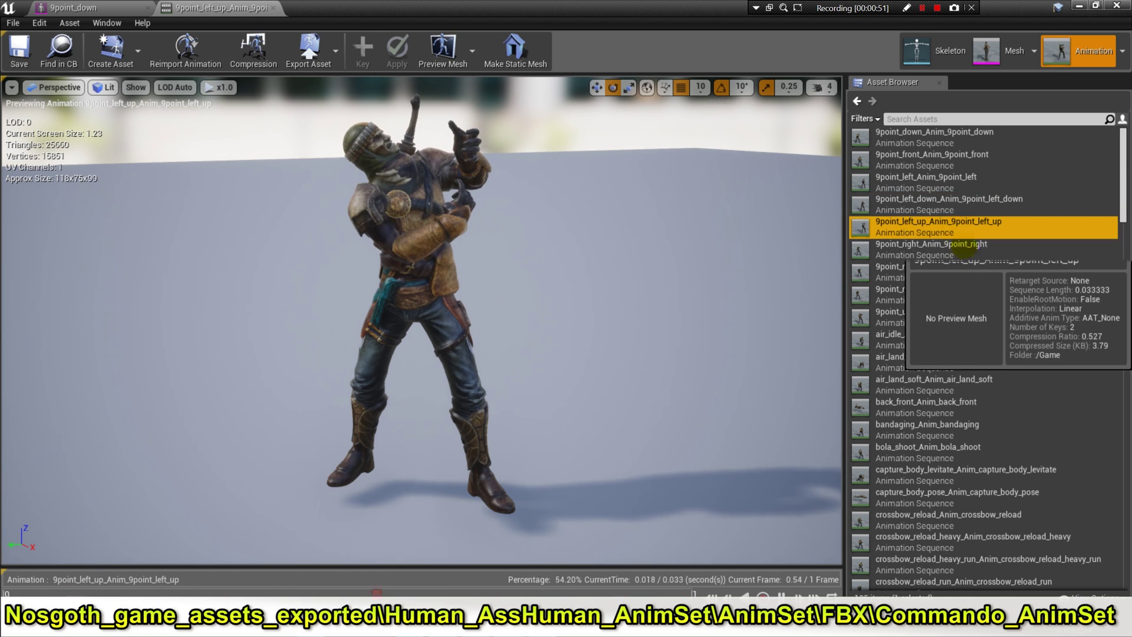
left_click(966, 271)
left_click(971, 251)
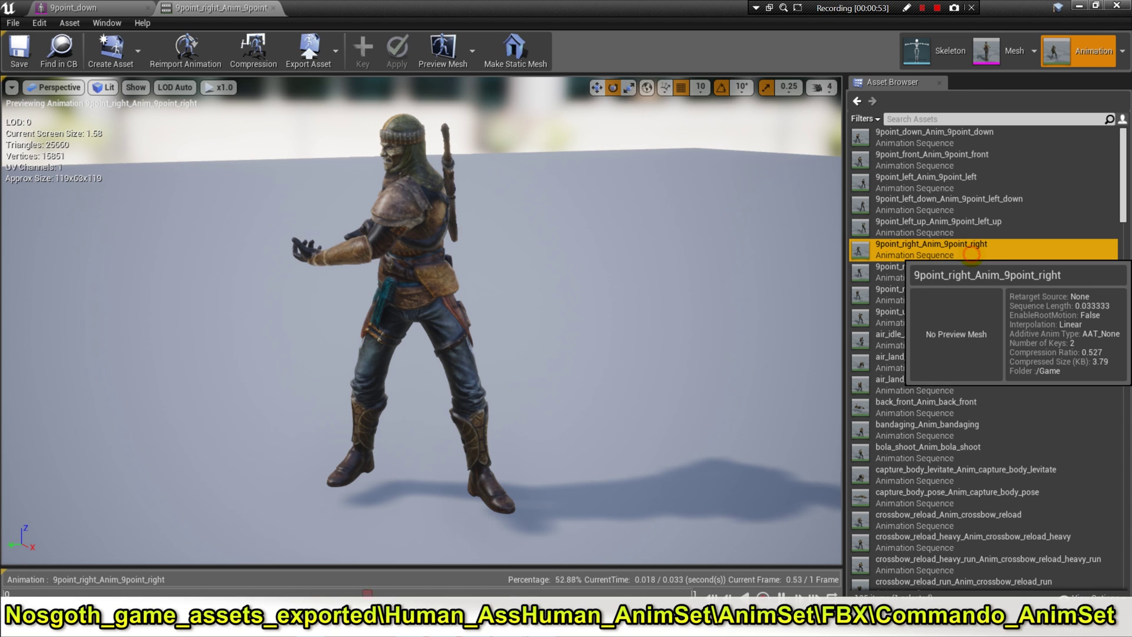
left_click(971, 272)
left_click(972, 291)
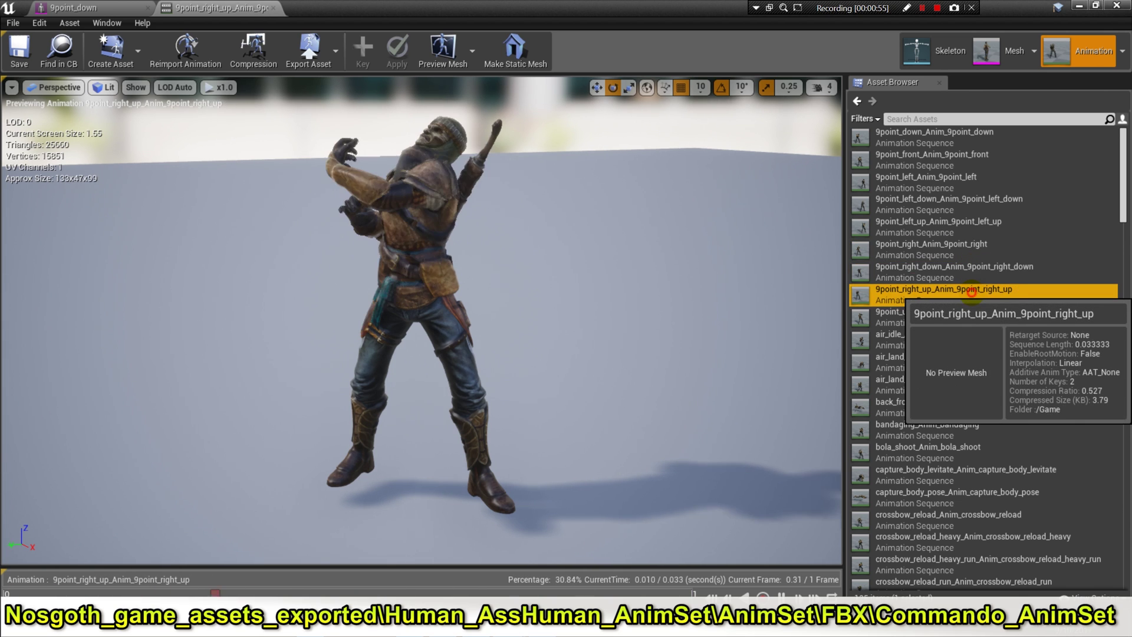
left_click(970, 315)
Preview the commando's air_idle, air_land_hard and air_land_soft animations
left_click(960, 341)
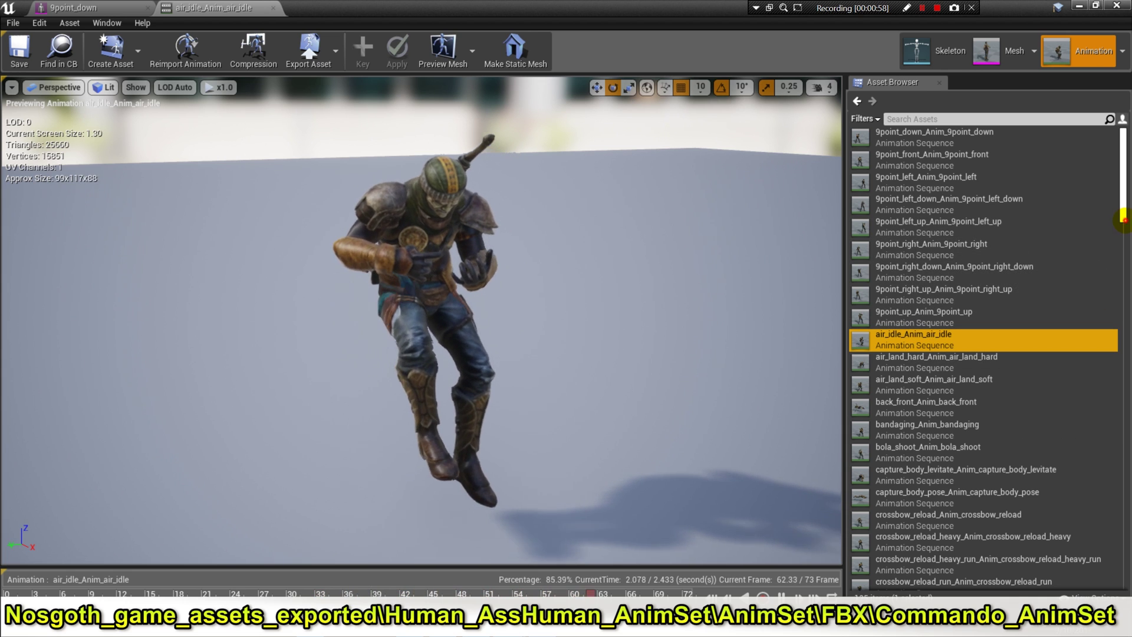
scroll(989, 220, "down", 6)
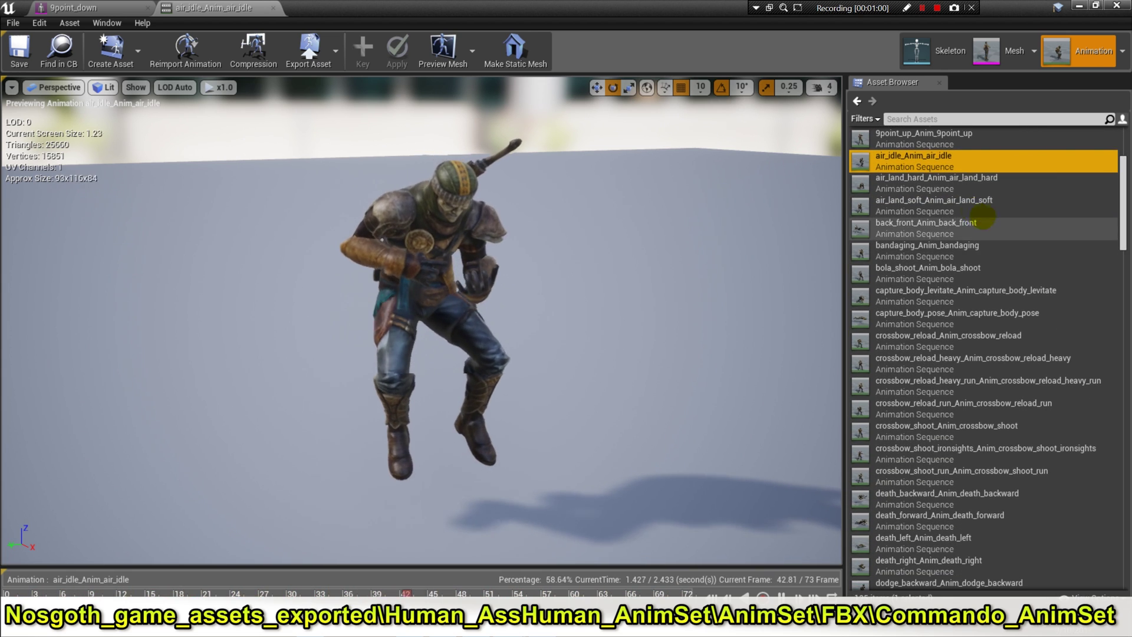
left_click(967, 180)
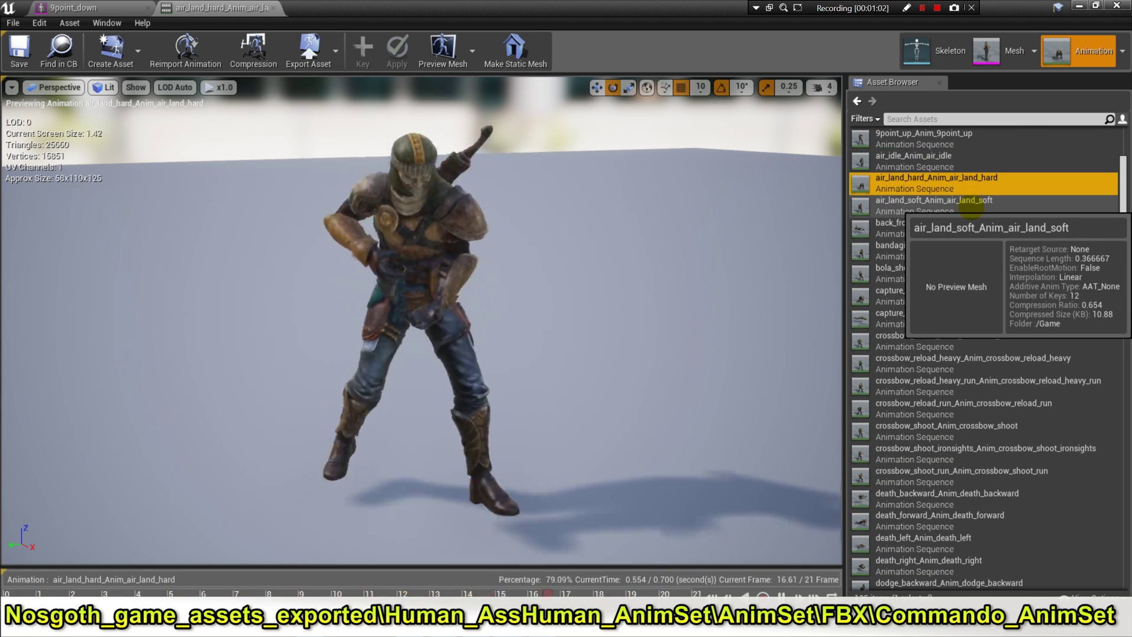
left_click(970, 203)
Preview the back_front, bandaging, bola_shoot, capture_body_levitate and capture_body_pose animations on the commando
left_click(978, 228)
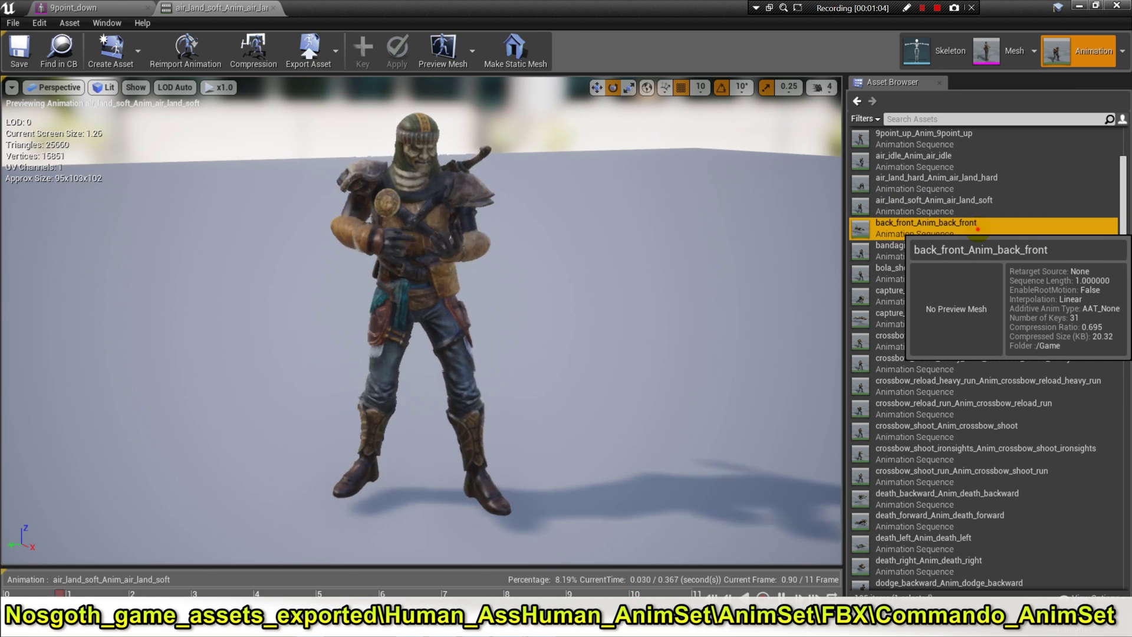
left_click(981, 252)
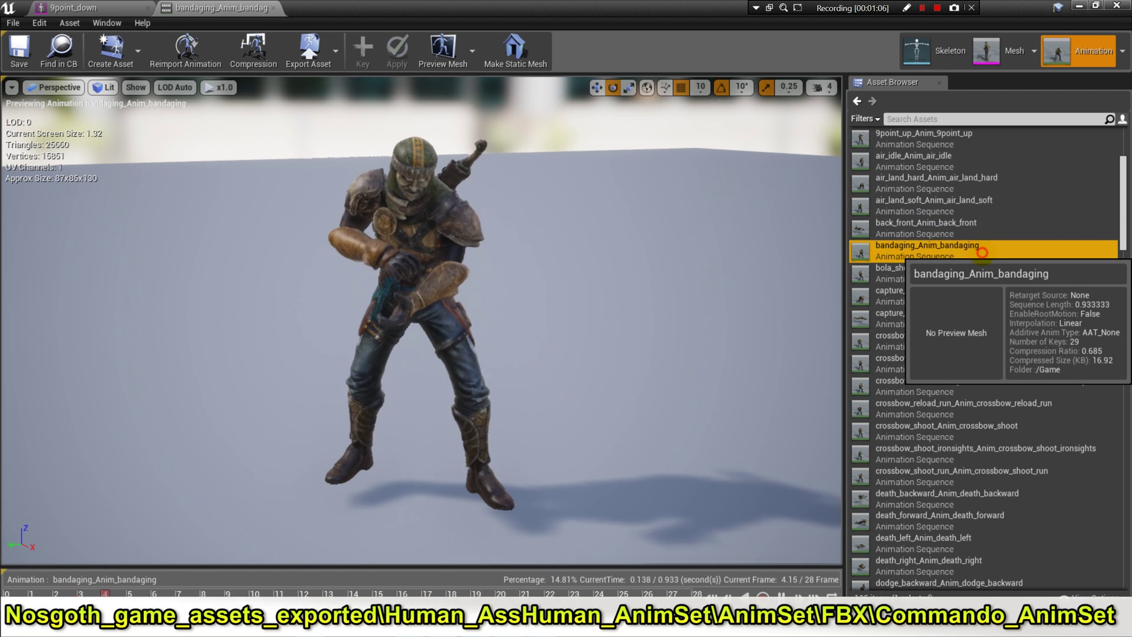
left_click(993, 274)
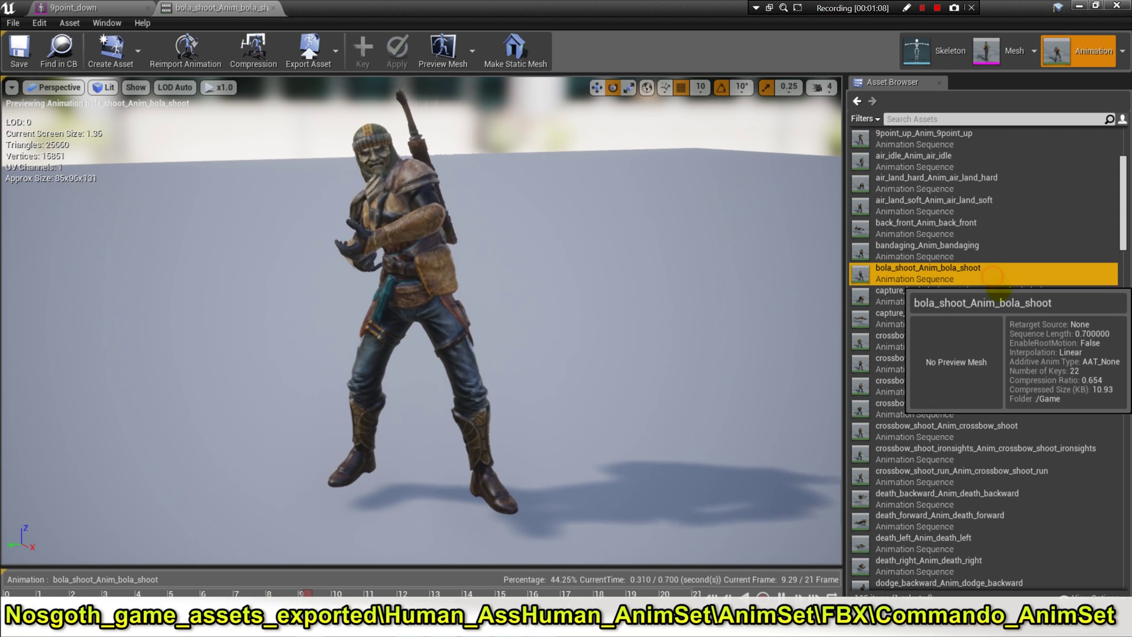
left_click(1001, 298)
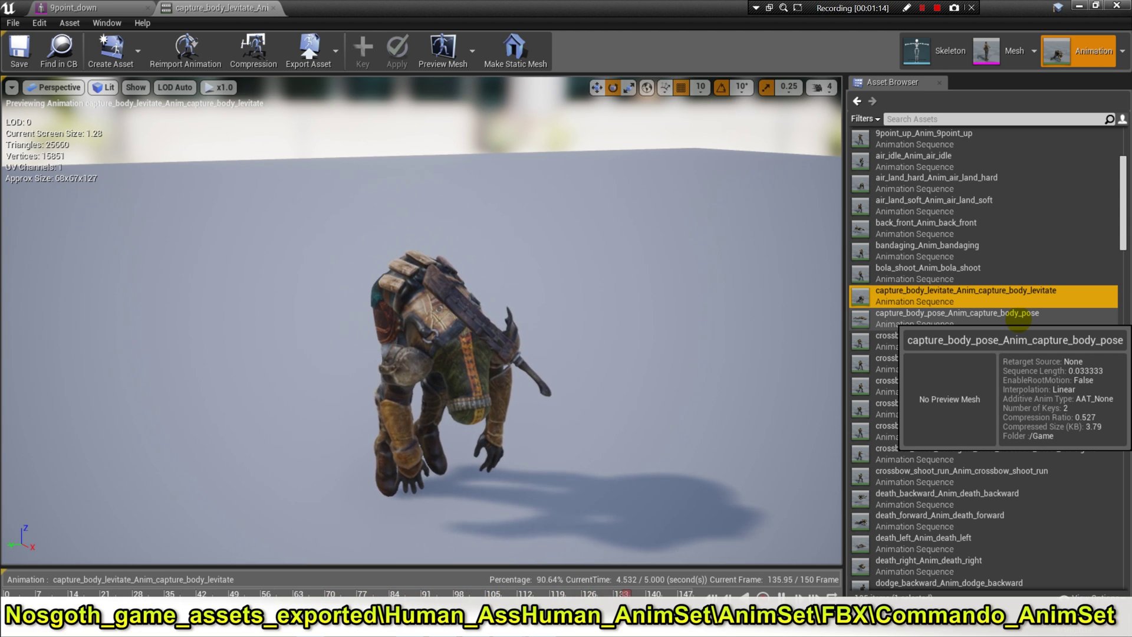
left_click(1019, 319)
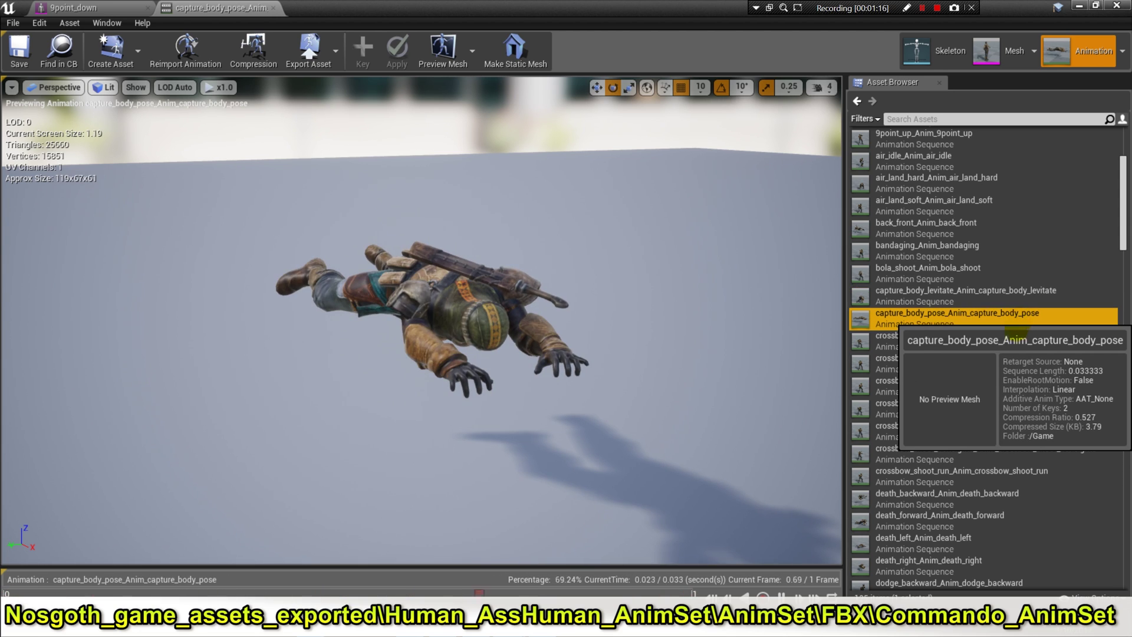
Preview the commando's crossbow animations, from crossbow_reload and its heavy and run variants through crossbow_shoot, crossbow_shoot_ironsights and crossbow_shoot_run
left_click(1009, 337)
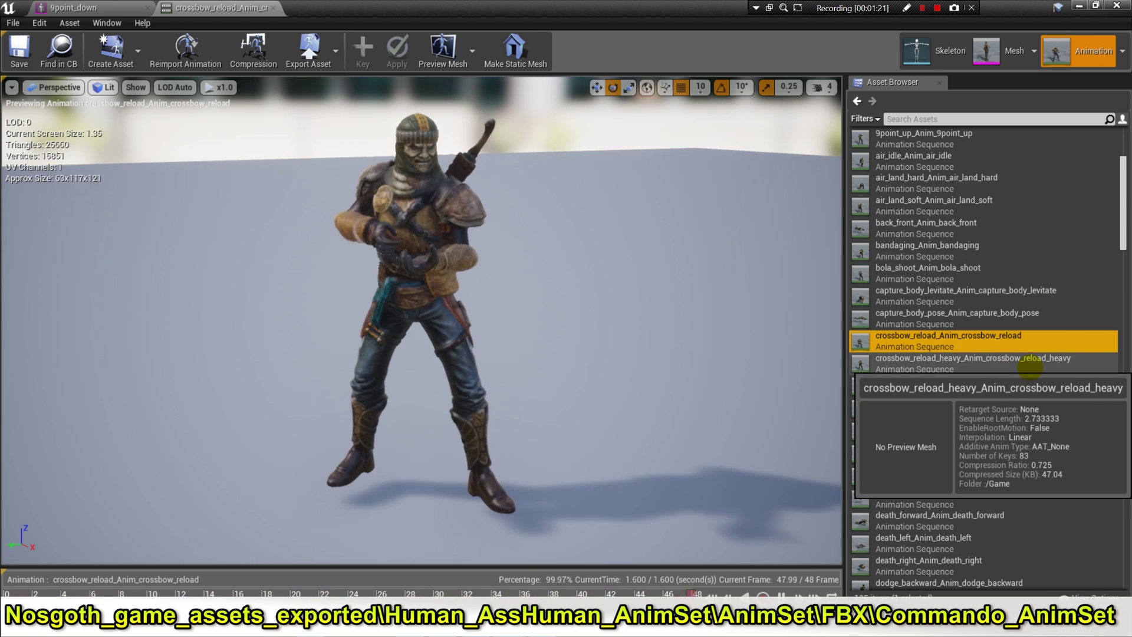
left_click(1029, 367)
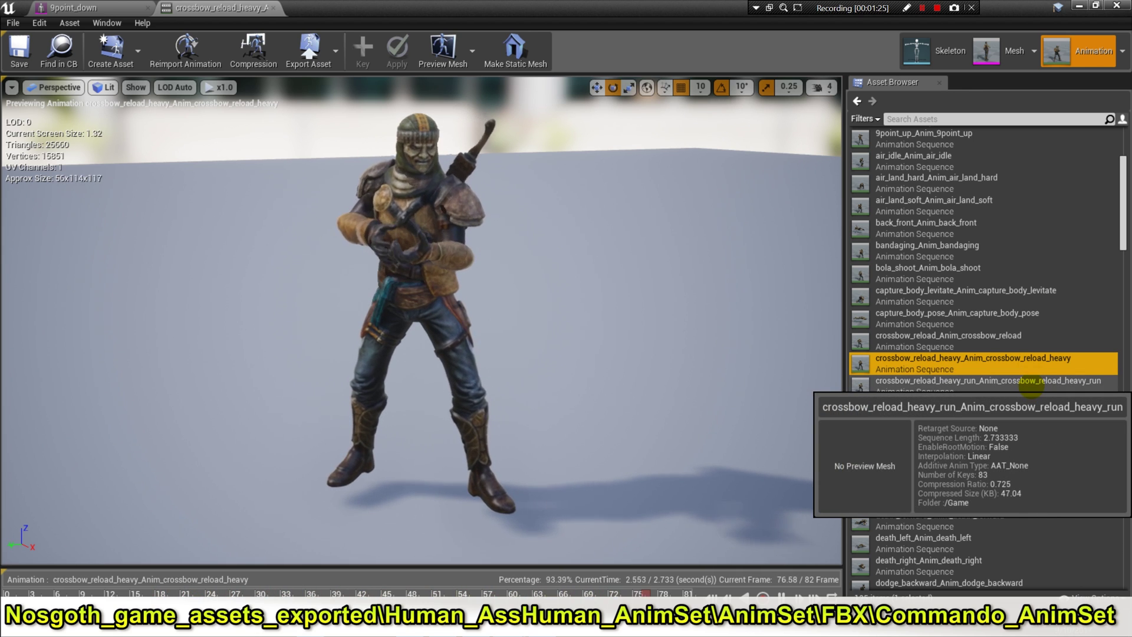
left_click(1031, 384)
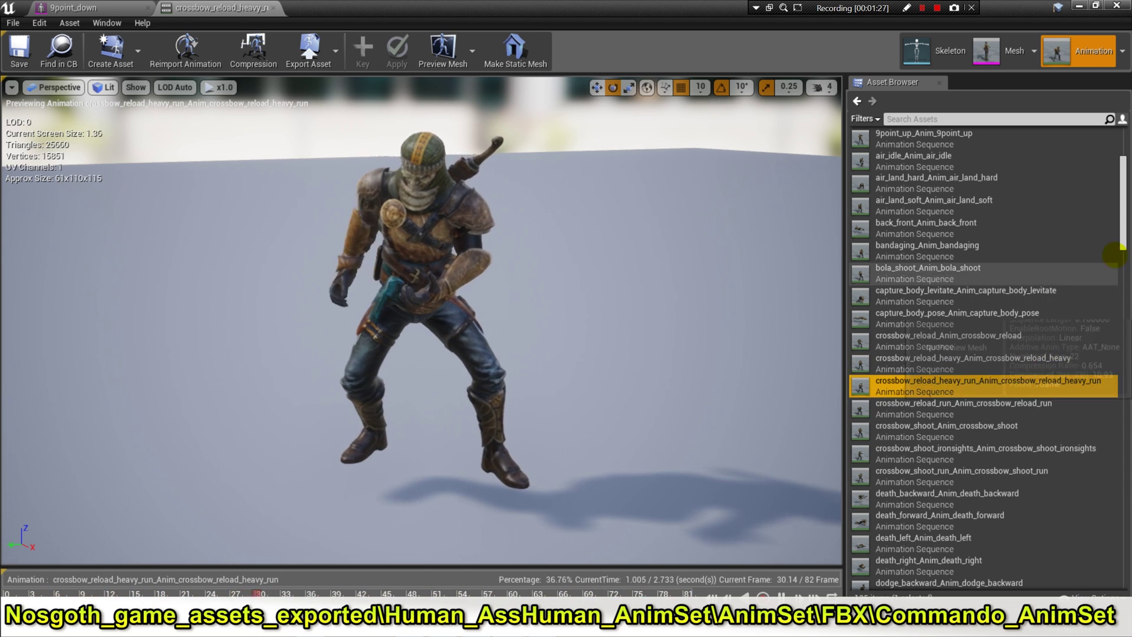
mouse_move(1123, 244)
left_mouse_down()
mouse_move(1123, 271)
mouse_move(1123, 259)
left_mouse_up()
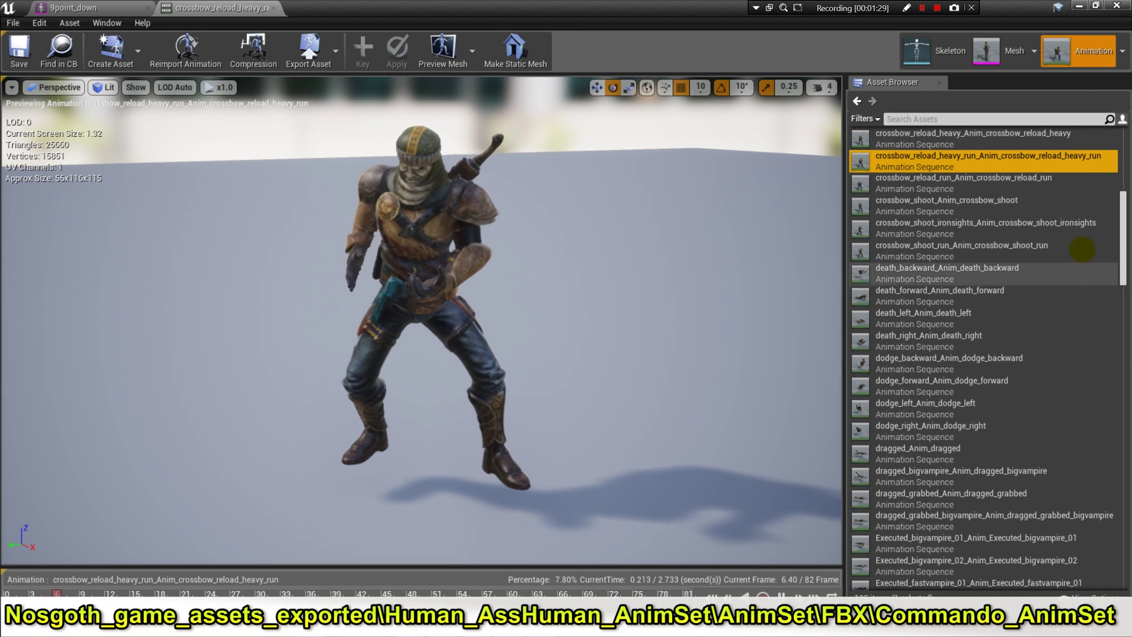
left_click(985, 188)
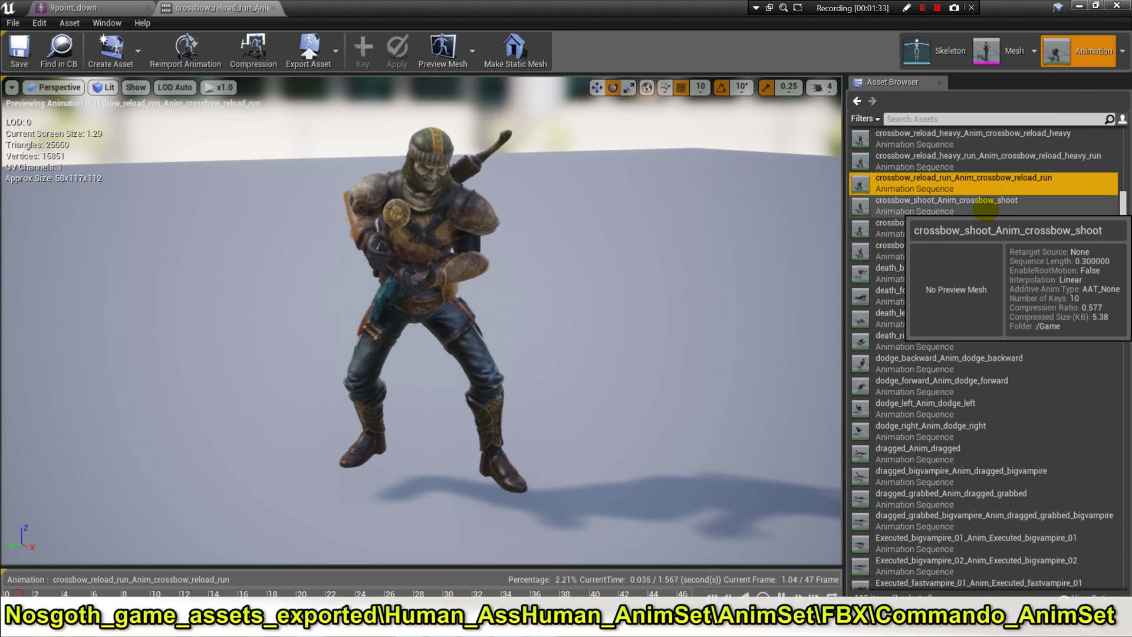
double_click(984, 206)
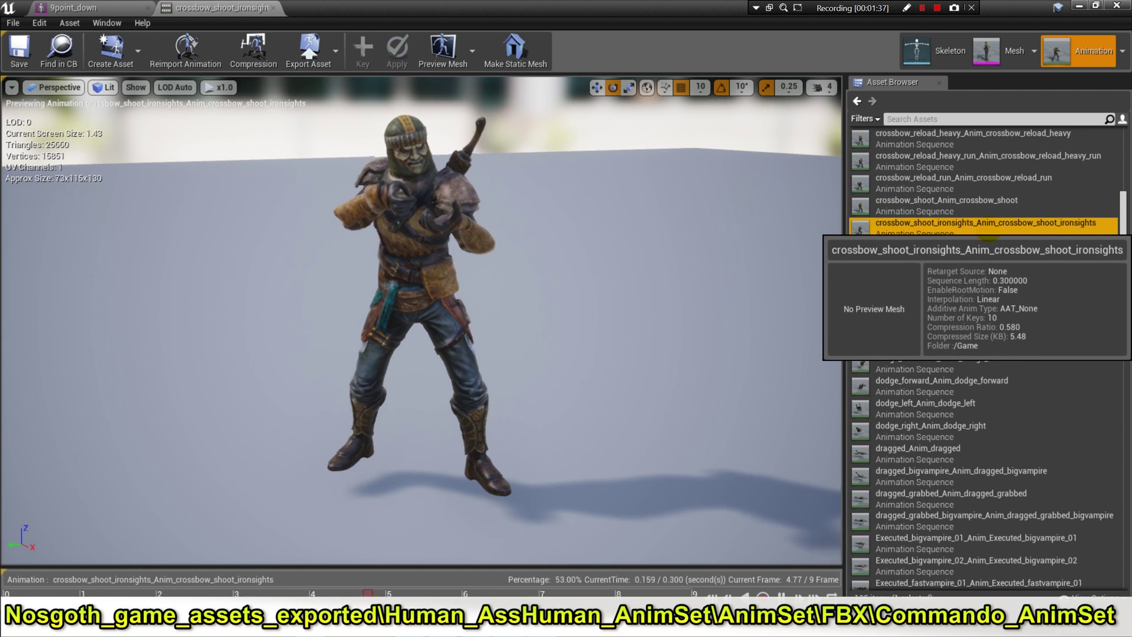
double_click(989, 251)
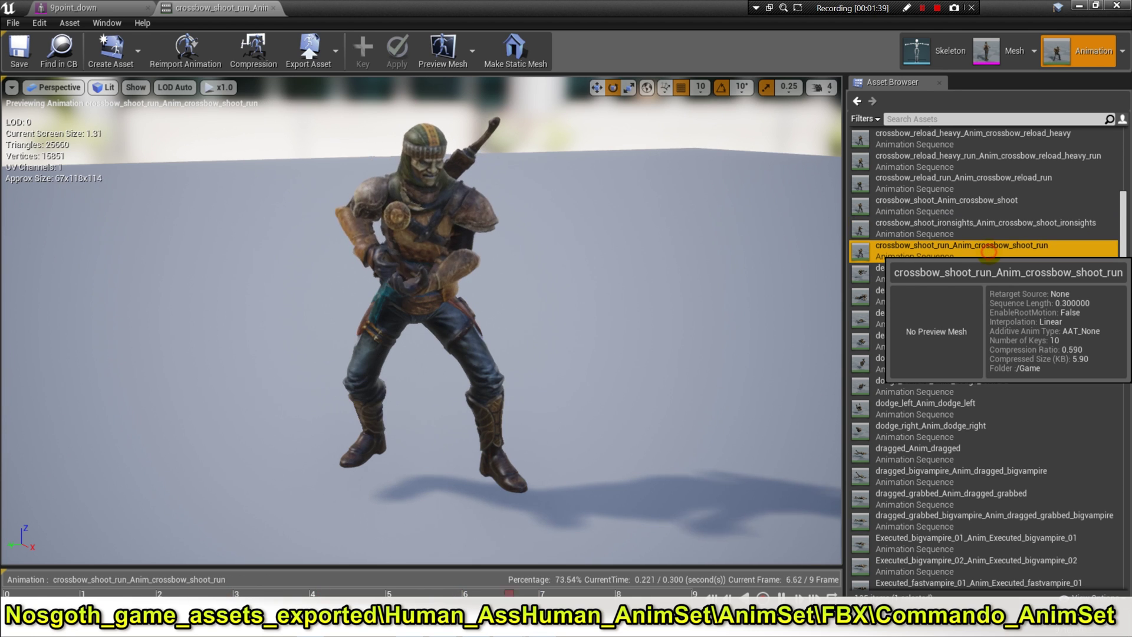
Preview the commando's death_backward and death_forward animations
double_click(1000, 272)
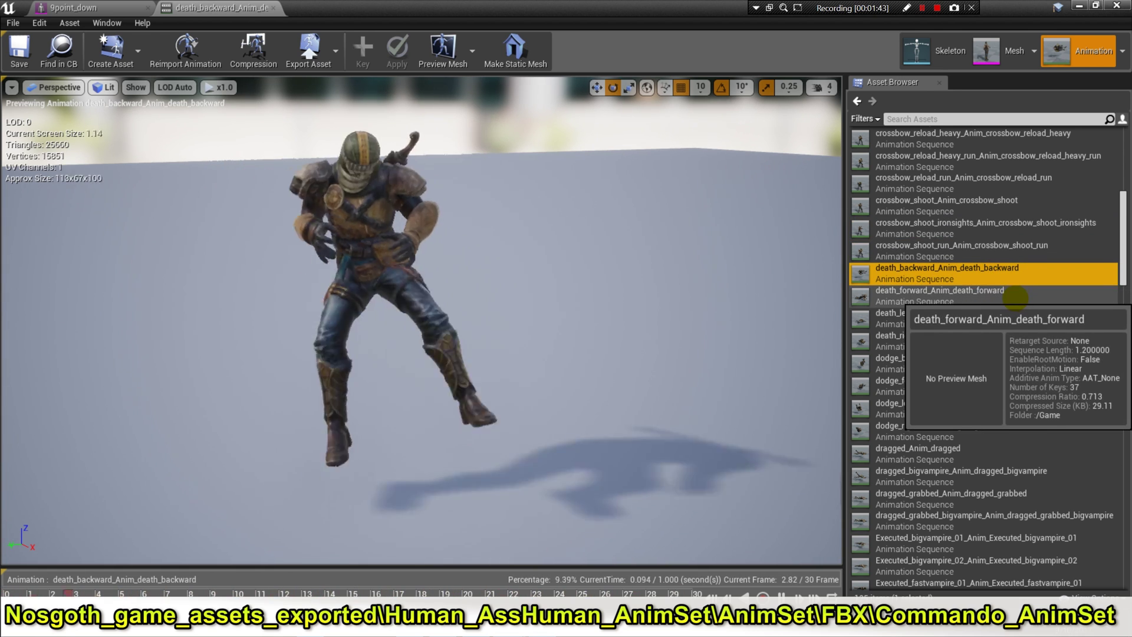
double_click(1015, 298)
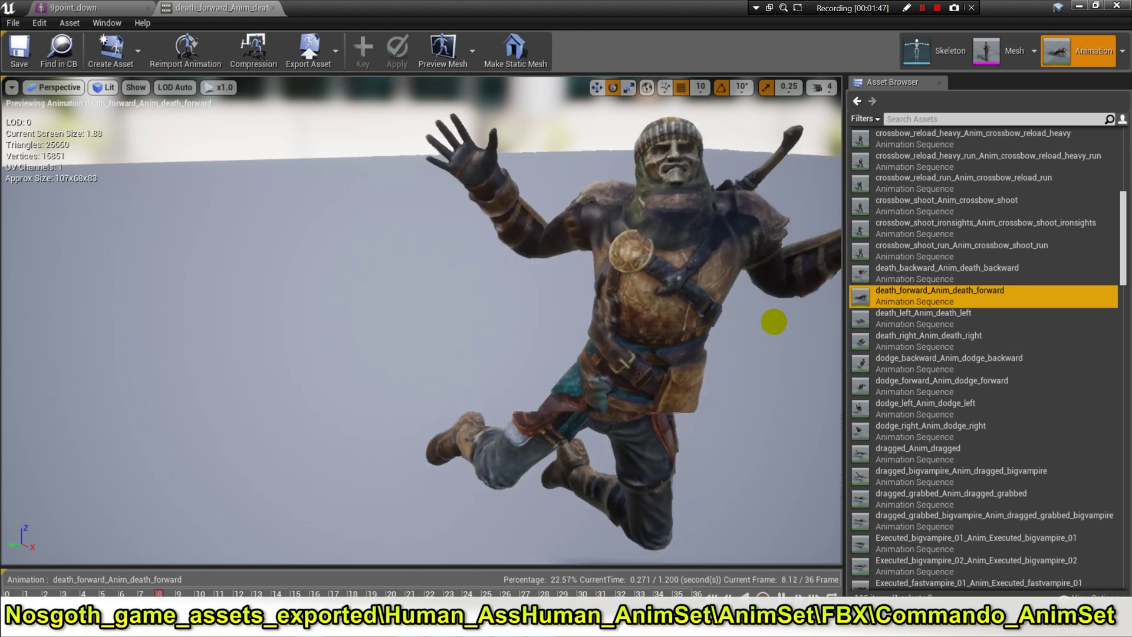
Preview the commando's death_left and death_right animations
middle_click_drag(809, 325, 837, 337)
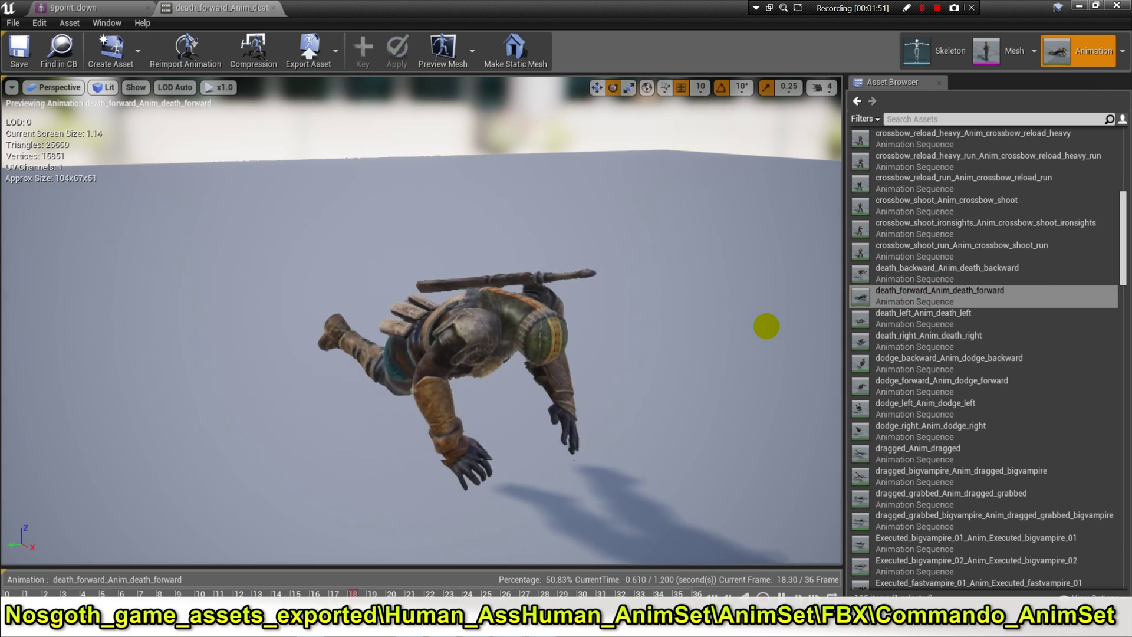
left_click(893, 316)
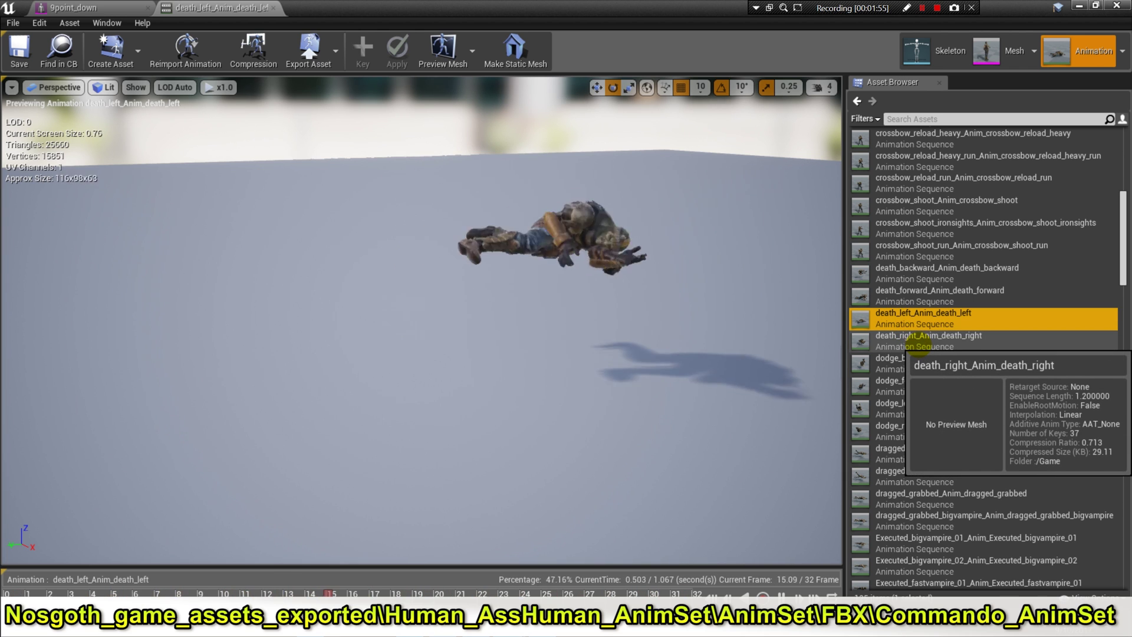
left_click(917, 342)
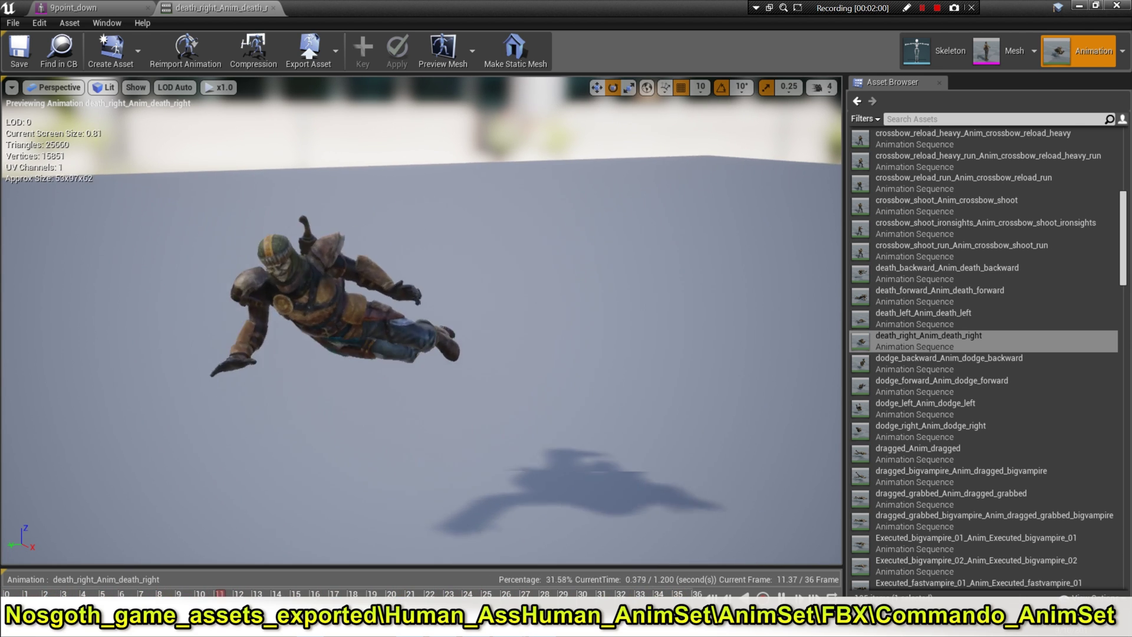
Preview the dodge_backward, dodge_forward, dodge_left and dodge_right animations on the commando
left_click(927, 358)
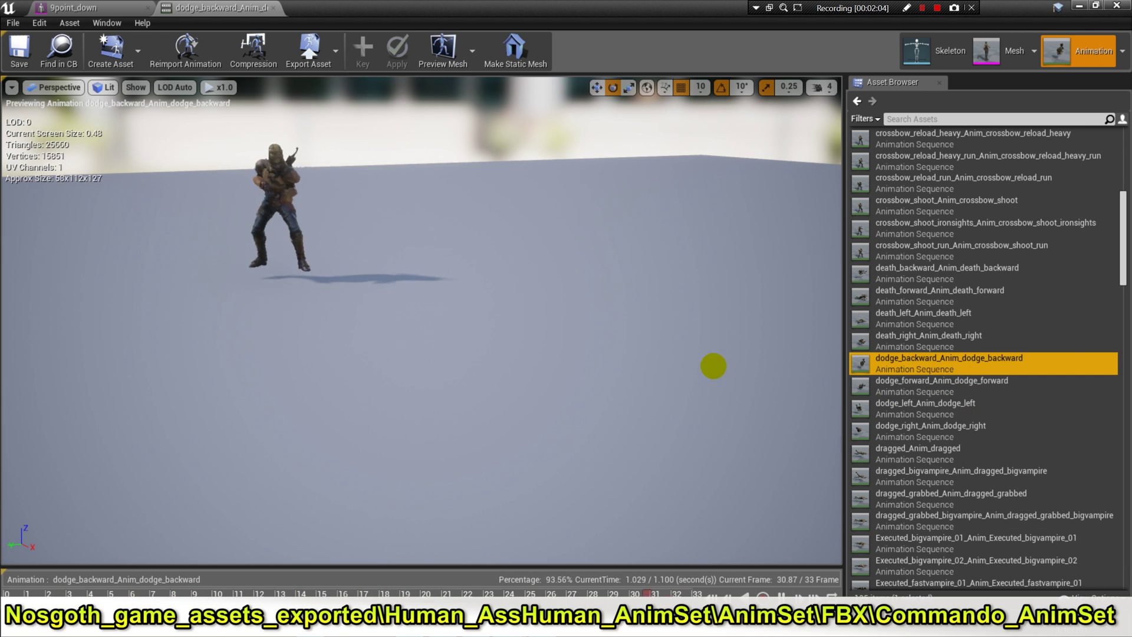
scroll(521, 274, "up", 3)
middle_click_drag(521, 273, 518, 275)
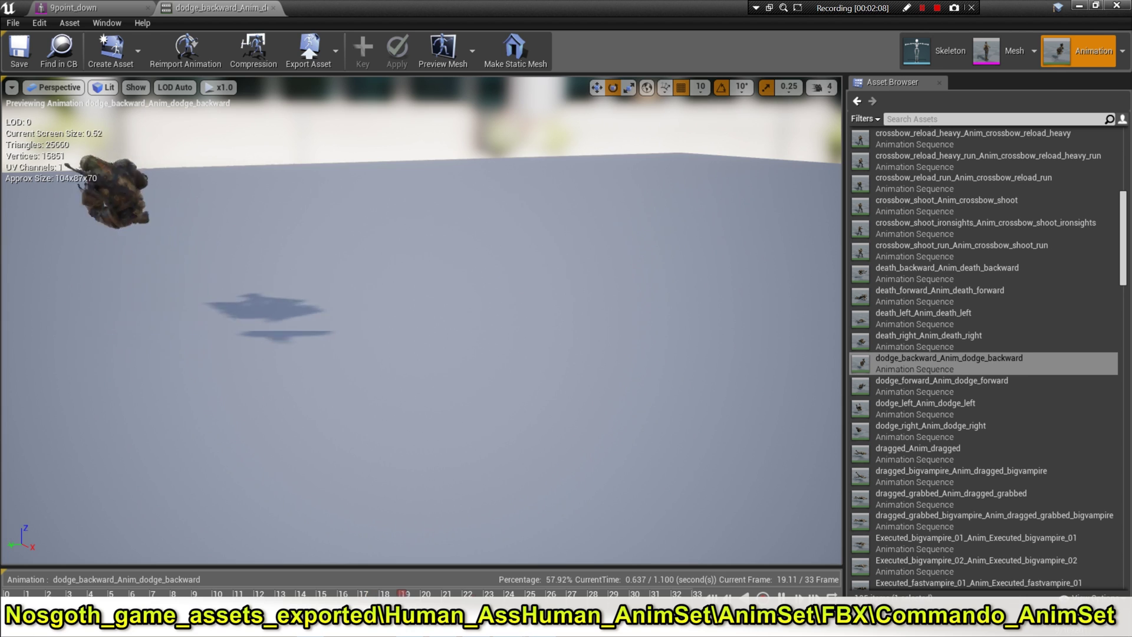
left_click(926, 387)
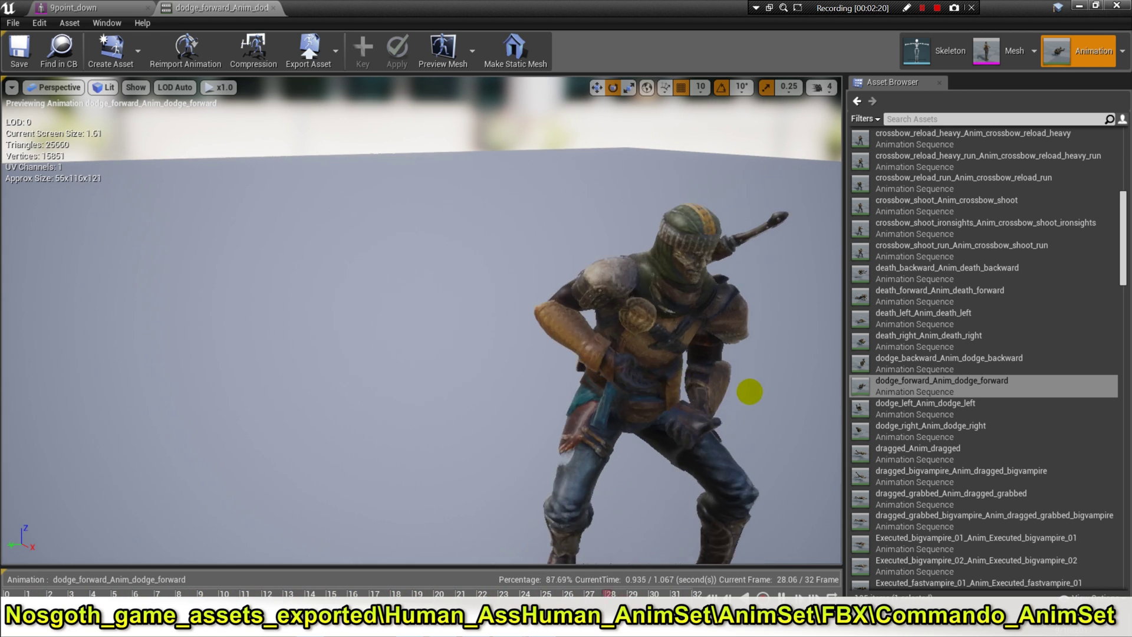
left_click(872, 403)
mouse_move(614, 318)
middle_mouse_down()
mouse_move(611, 259)
mouse_move(617, 283)
middle_mouse_up()
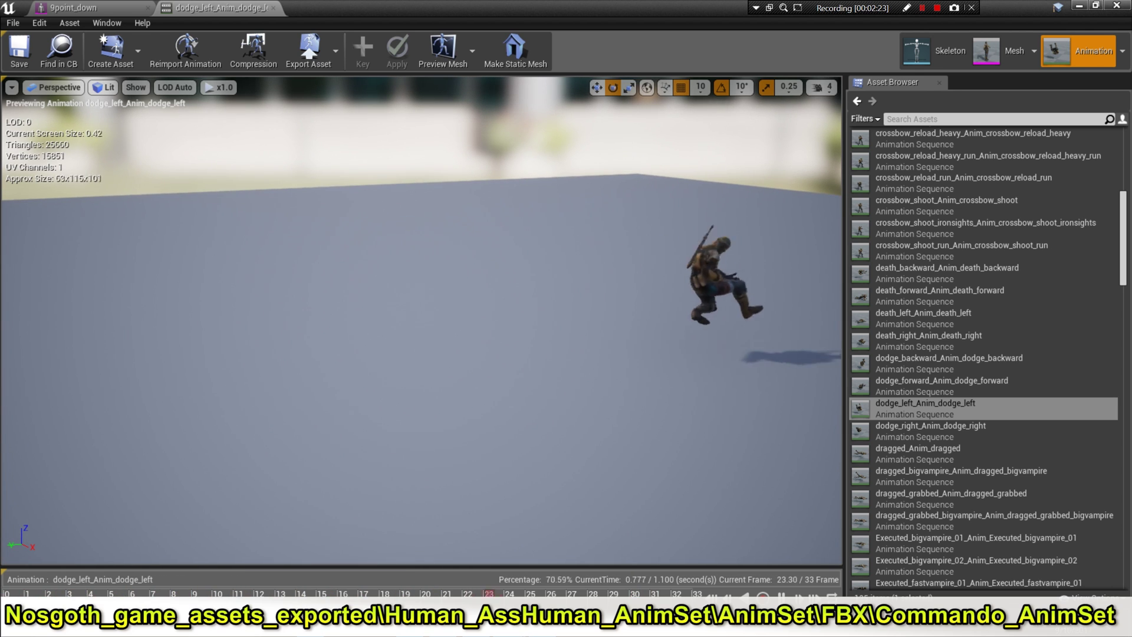
mouse_move(513, 283)
middle_mouse_down()
mouse_move(542, 299)
mouse_move(508, 298)
middle_mouse_up()
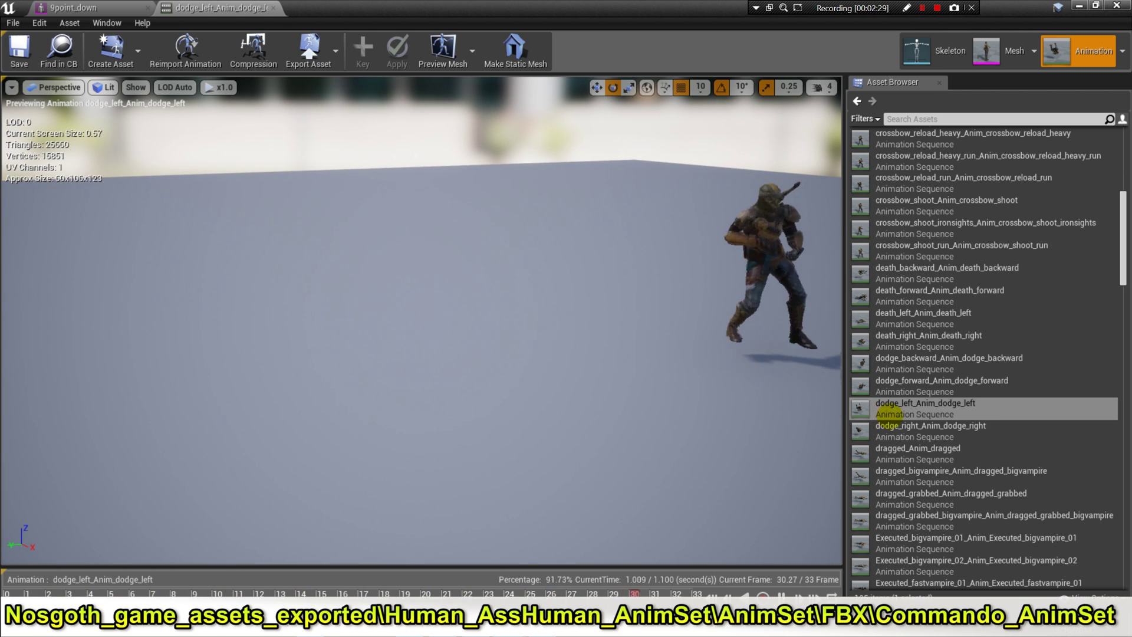
left_click(899, 436)
double_click(898, 436)
middle_click_drag(500, 371, 472, 381)
scroll(523, 361, "down", 2)
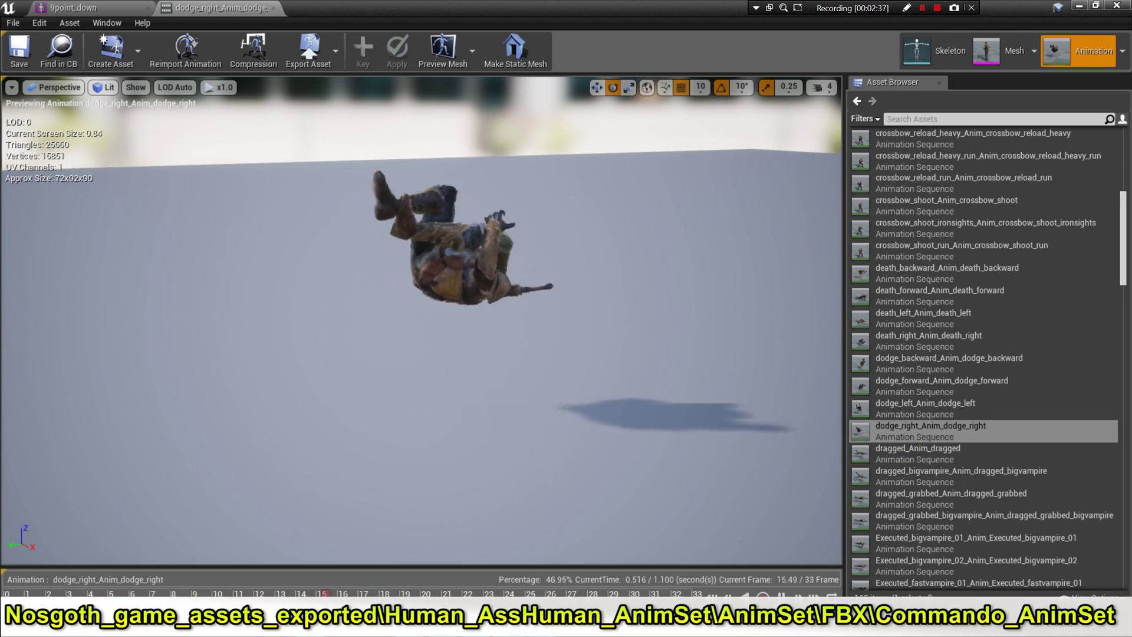
Preview the commando's dragged, dragged_bigvampire, dragged_grabbed and dragged_grabbed_bigvampire animations
left_click(894, 454)
double_click(894, 455)
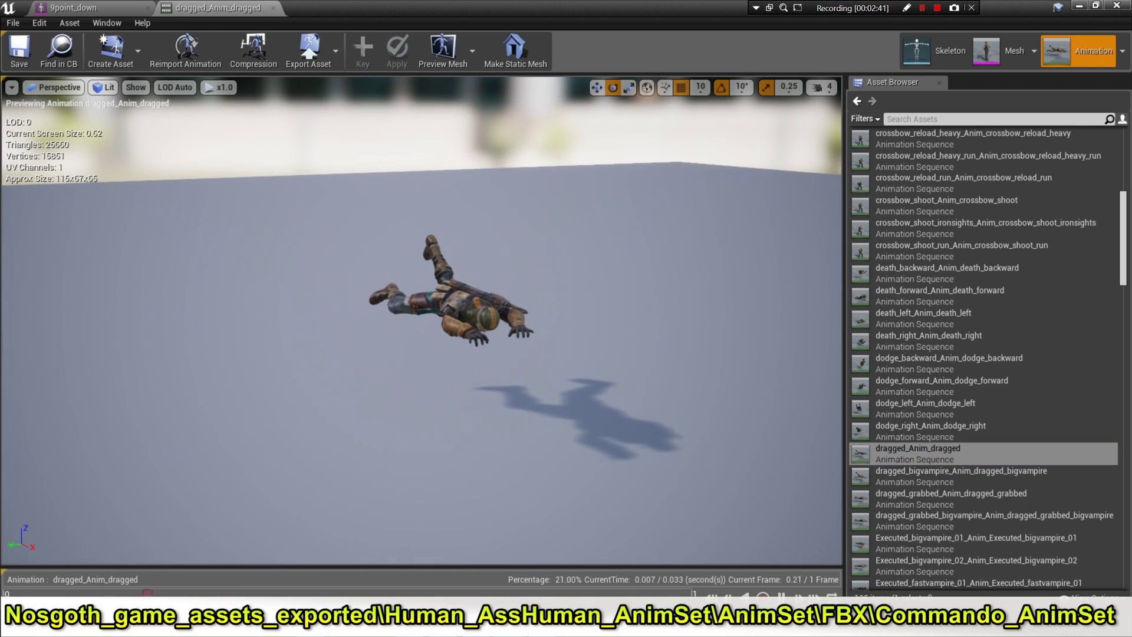
double_click(965, 480)
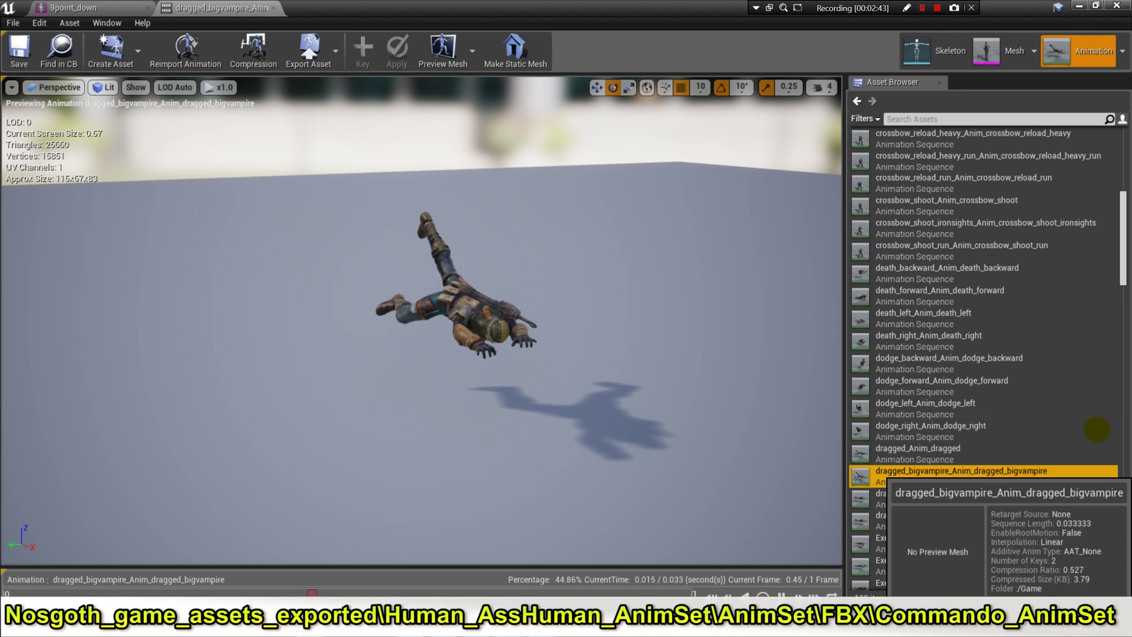
scroll(1120, 236, "down", 5)
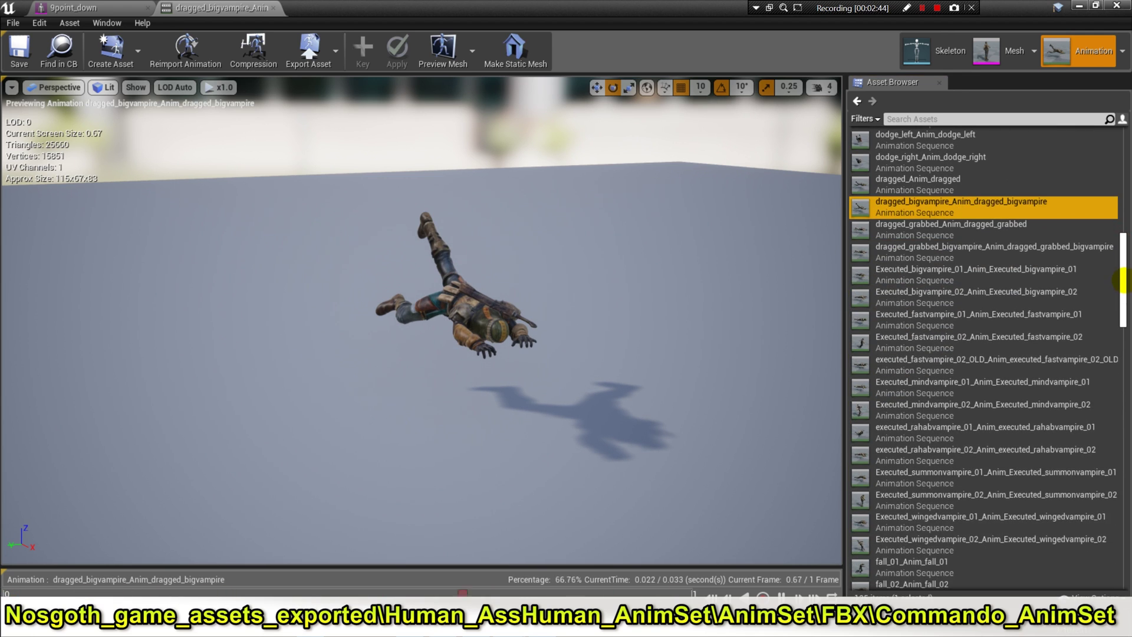
double_click(956, 222)
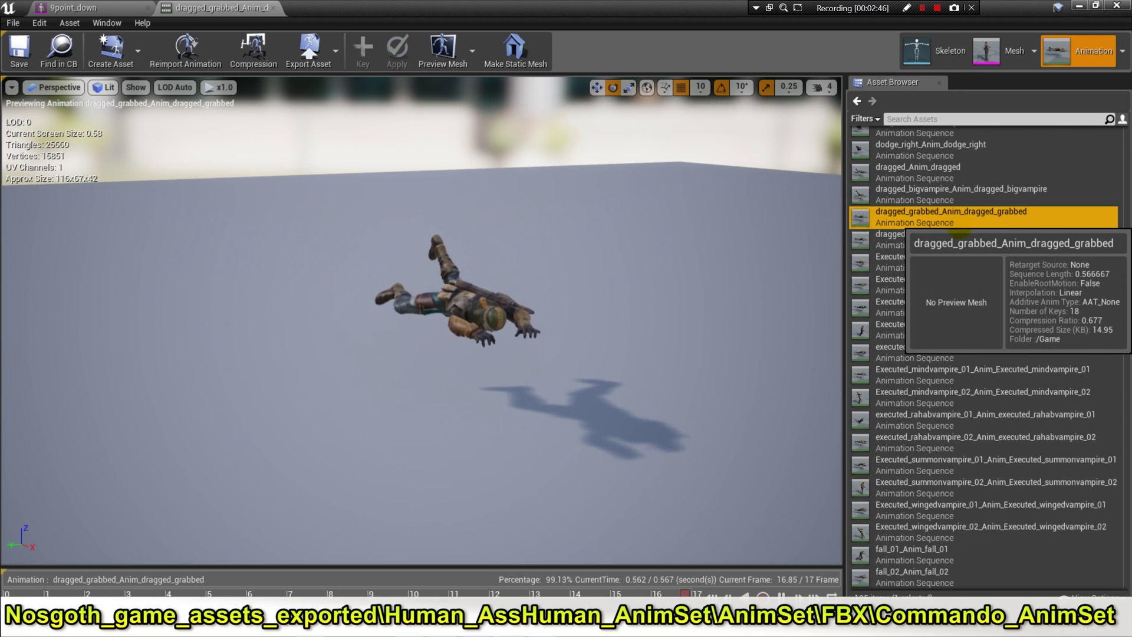
scroll(482, 289, "up", 2)
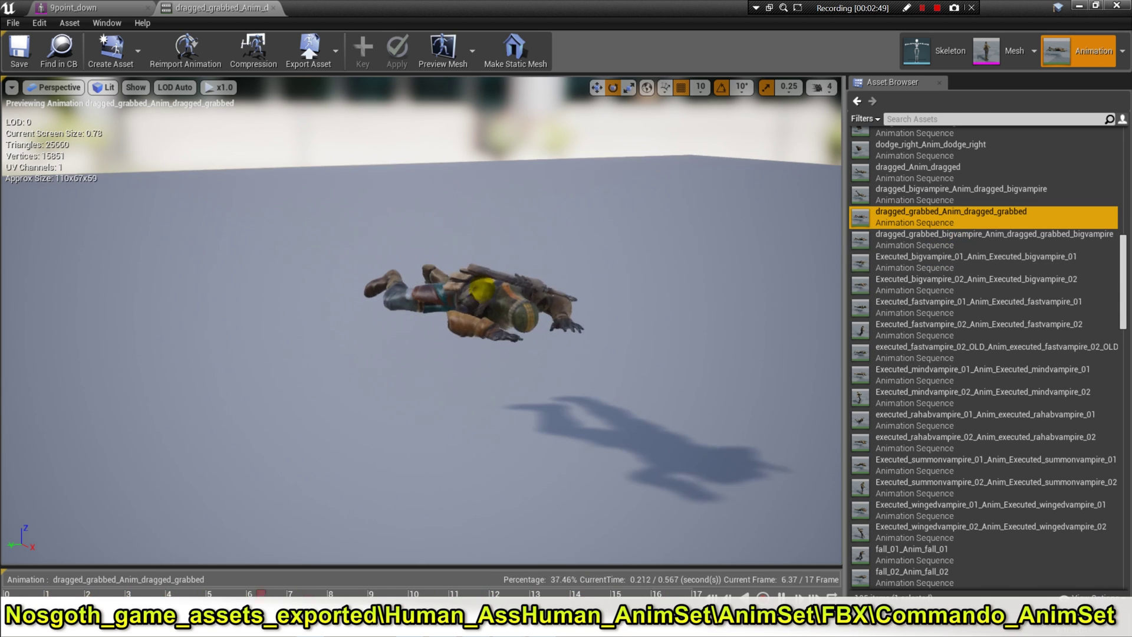
middle_click_drag(535, 257, 610, 229)
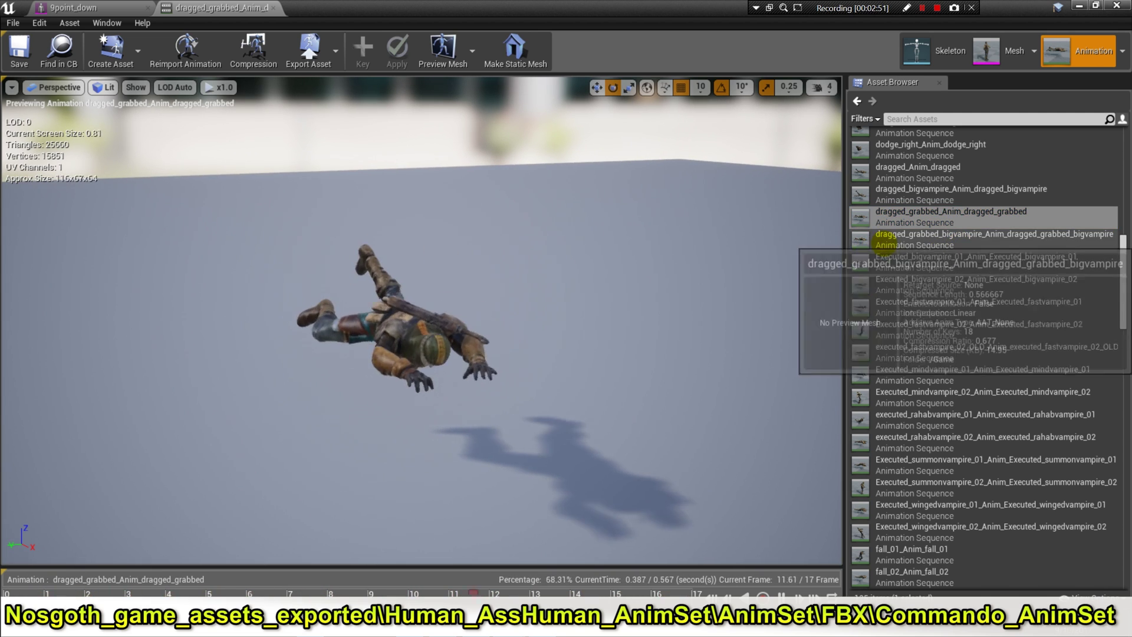
left_click(911, 242)
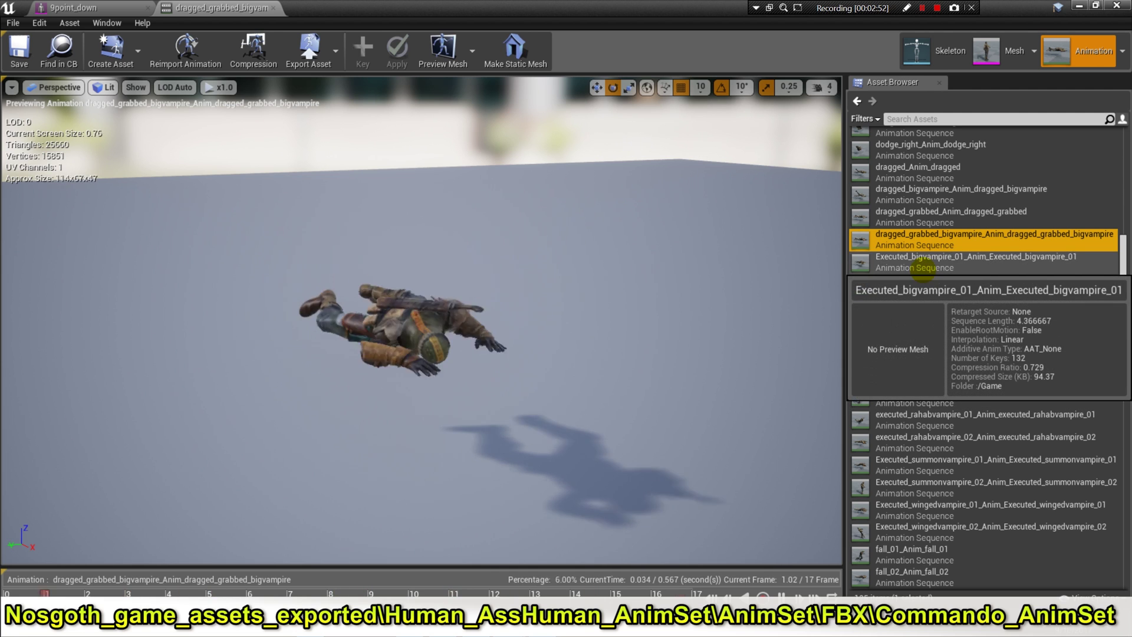
Preview the commando's execution animations from Executed_bigvampire_01 through the fastvampire variants, including executed_fastvampire_02_OLD, to Executed_mindvampire_02
left_click(923, 266)
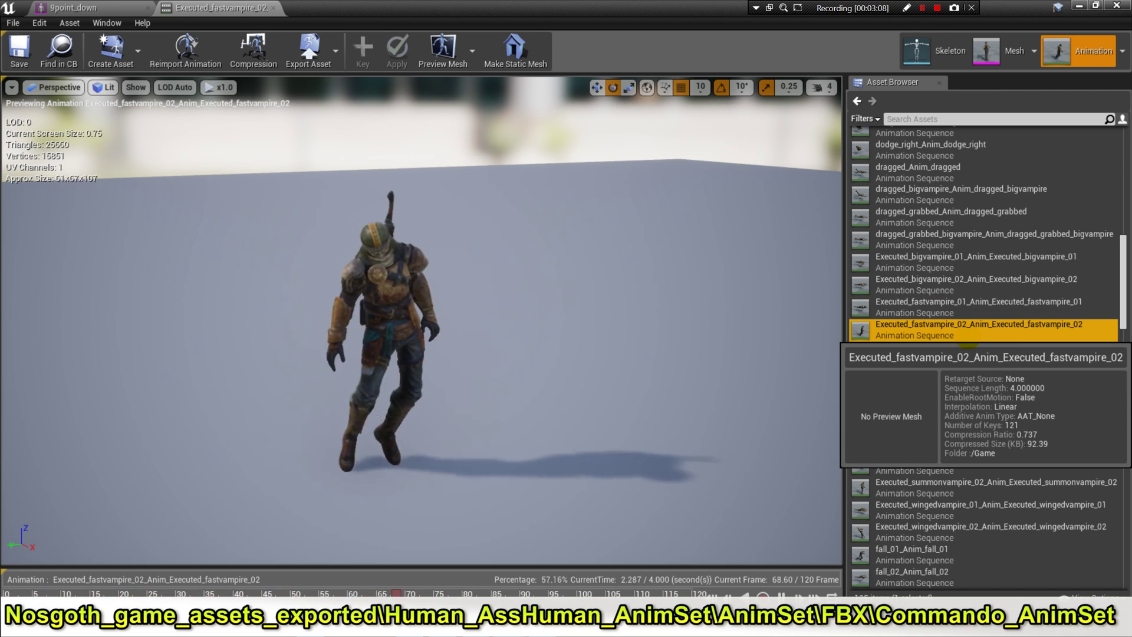
scroll(511, 369, "up", 1)
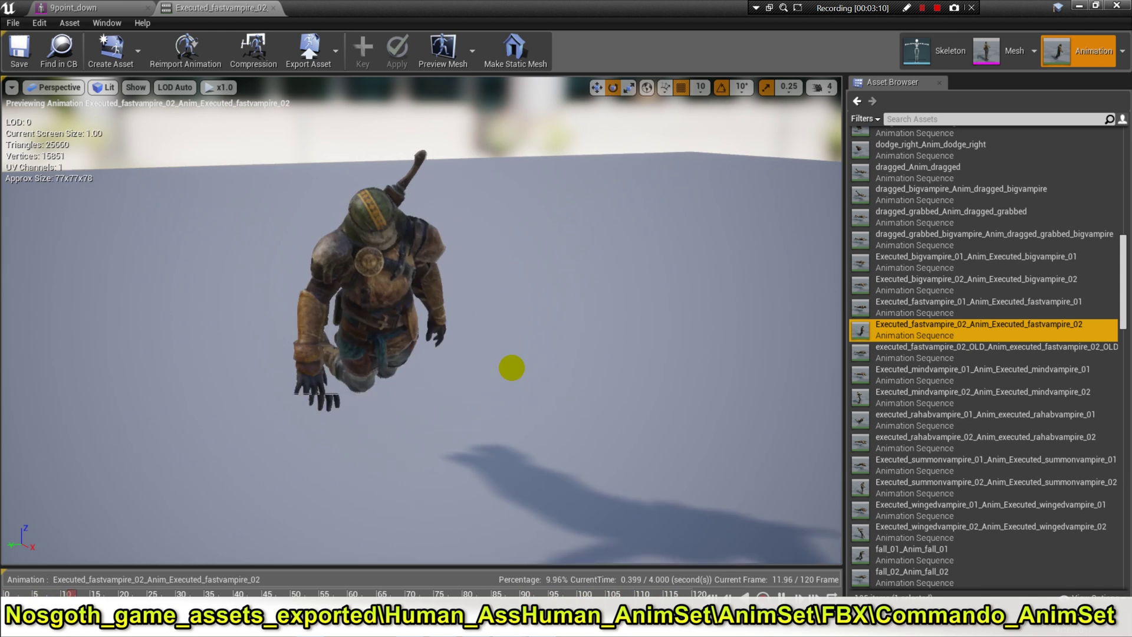
left_click(933, 366)
left_click(933, 355)
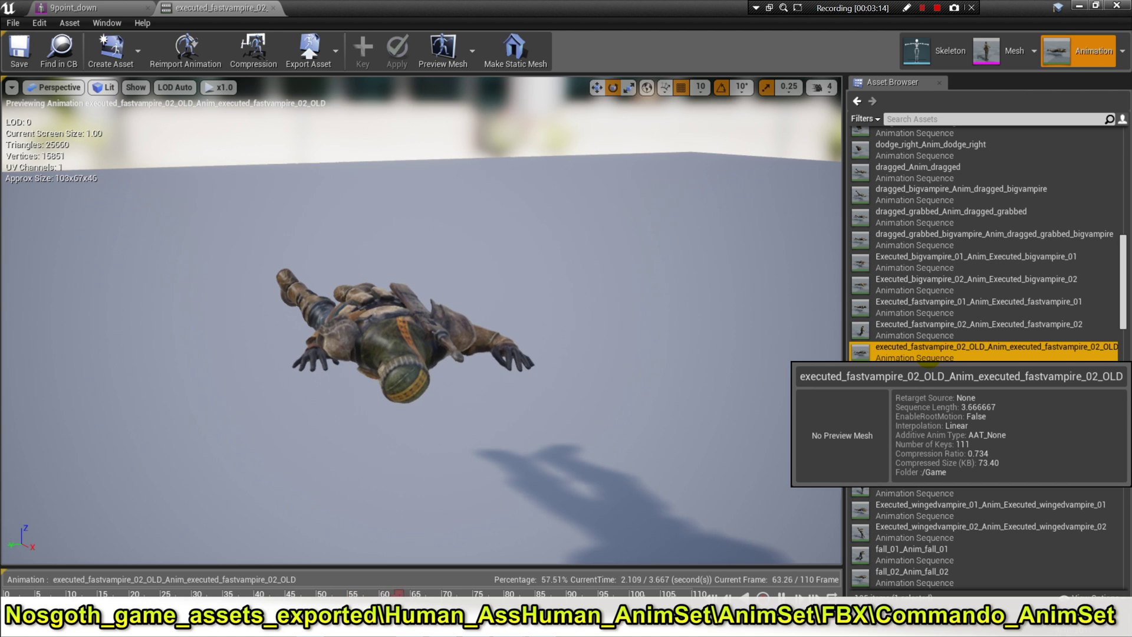
left_click(949, 370)
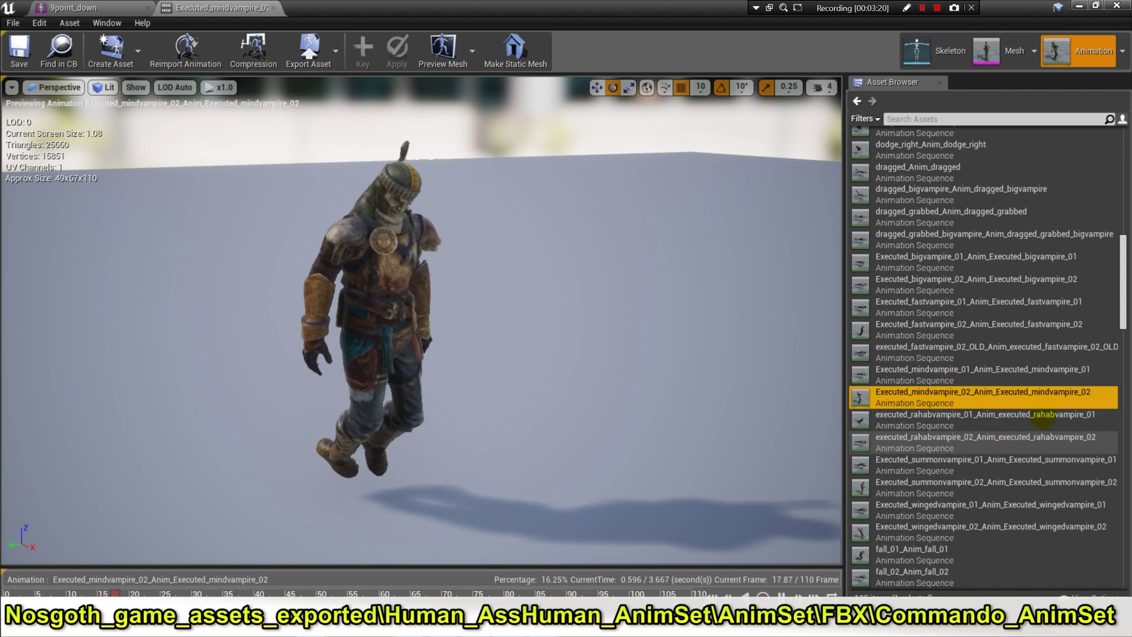
Preview the commando's executed_rahabvampire, Executed_summonvampire and Executed_wingedvampire animations, plus fall_01
left_click_drag(1122, 311, 1123, 332)
left_click(938, 293)
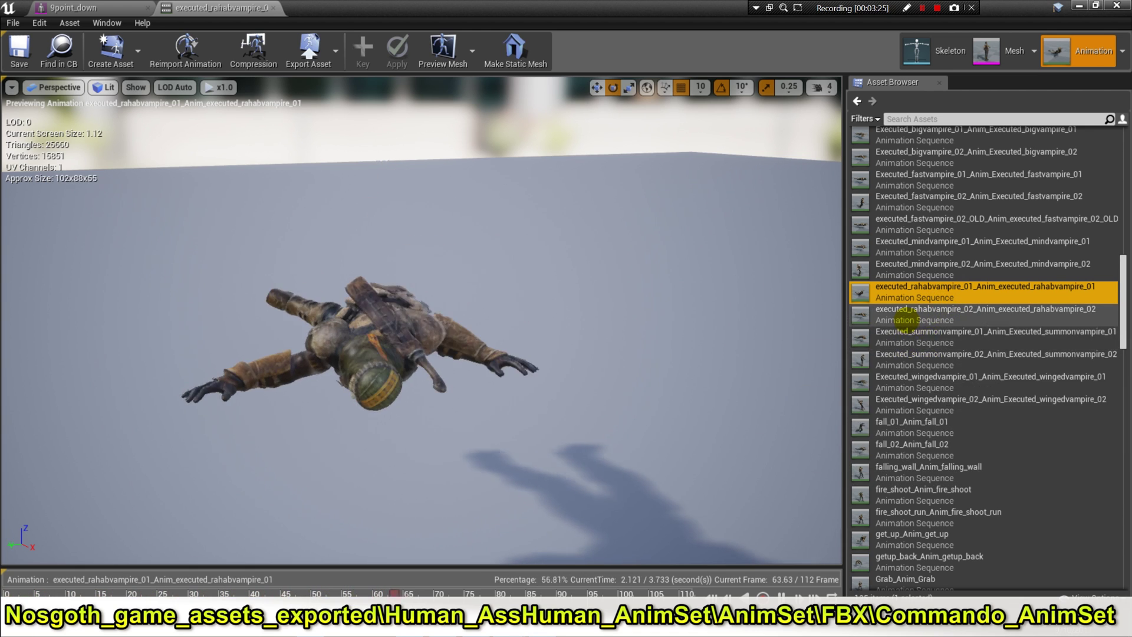
left_click(917, 310)
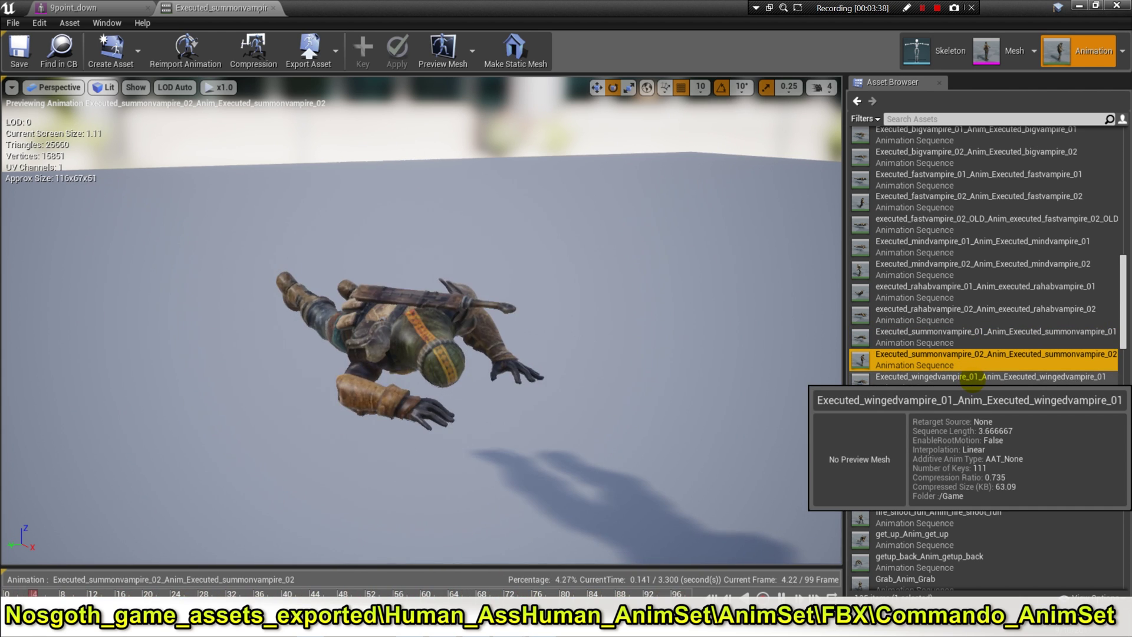
left_click_drag(1123, 323, 1123, 348)
left_click(941, 240)
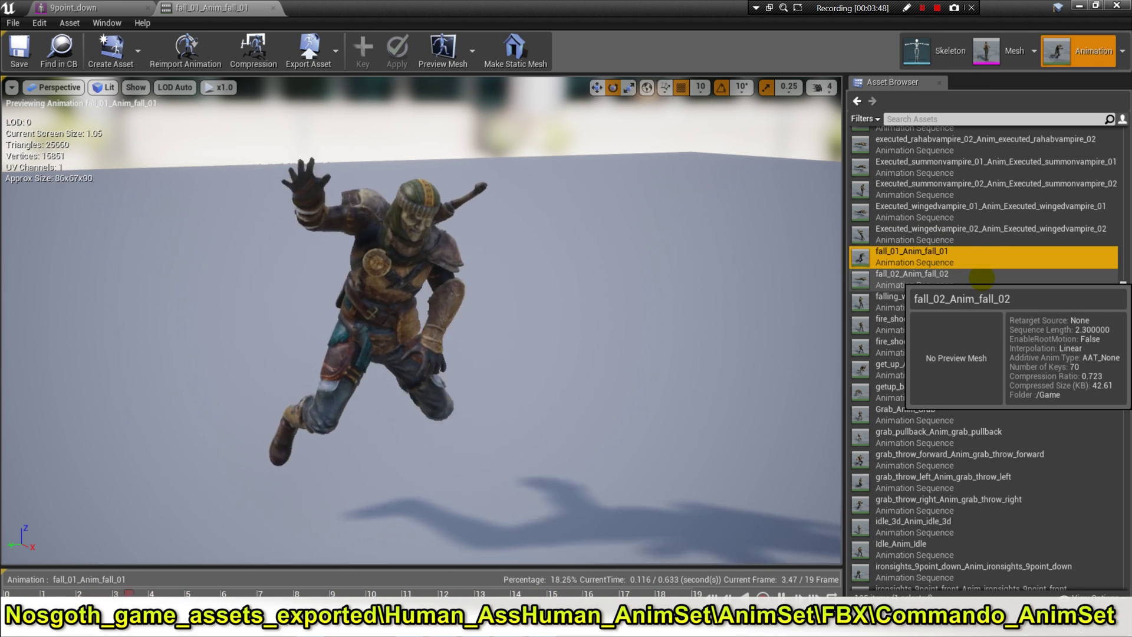
Preview the fall_02, falling_wall, fire_shoot, fire_shoot_run, get_up and getup_back animations on the commando
left_click(913, 285)
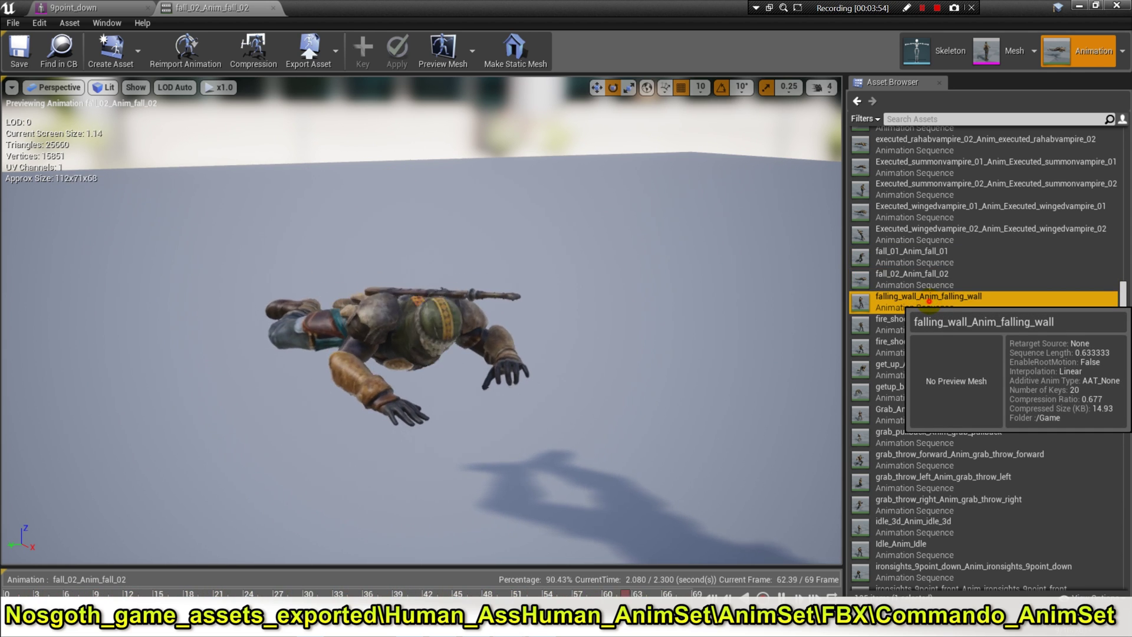
double_click(928, 297)
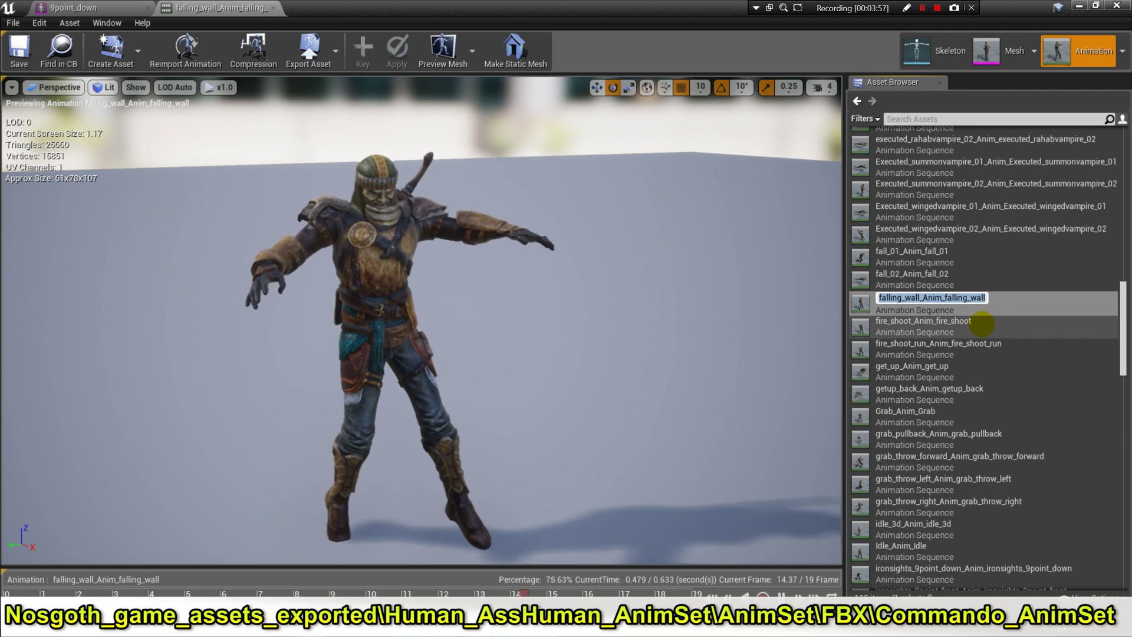
left_click(980, 331)
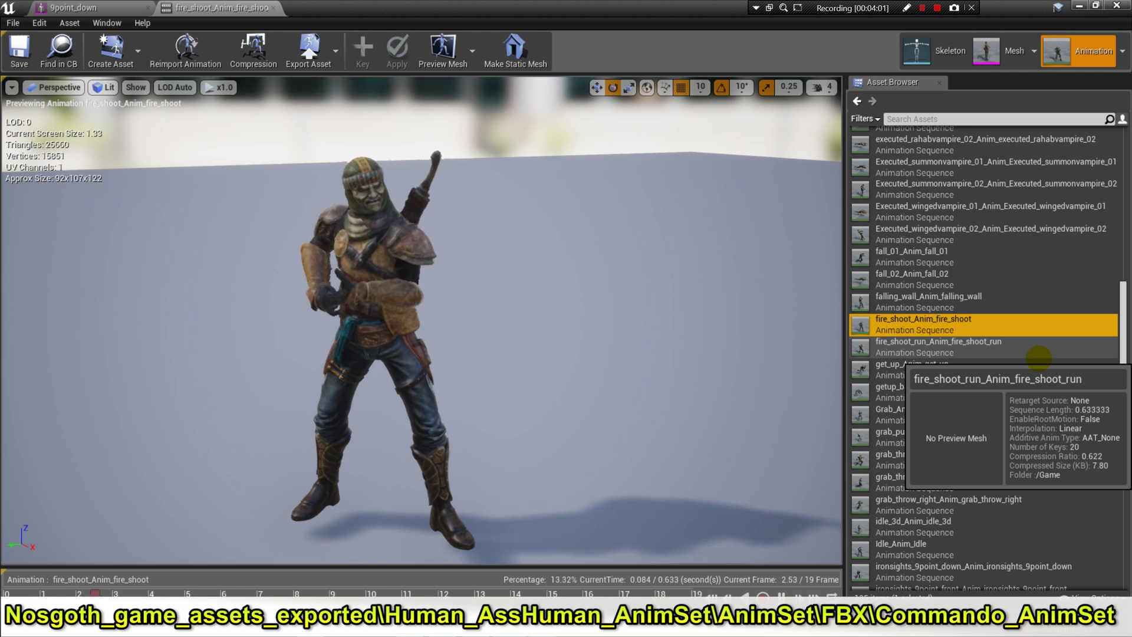
left_click(720, 354)
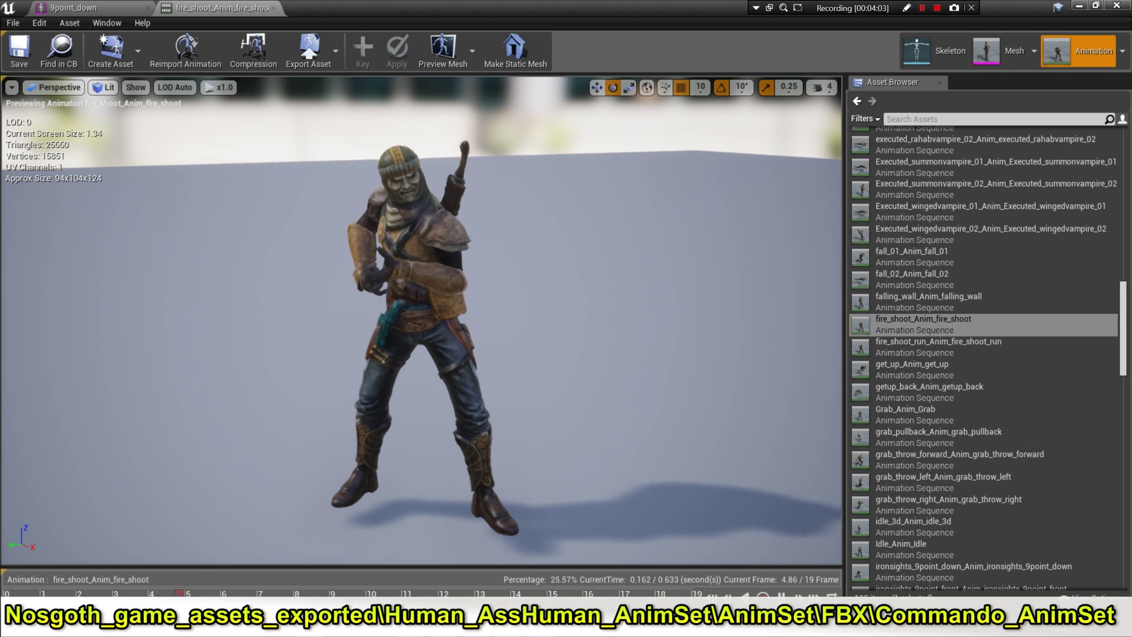
left_click(911, 345)
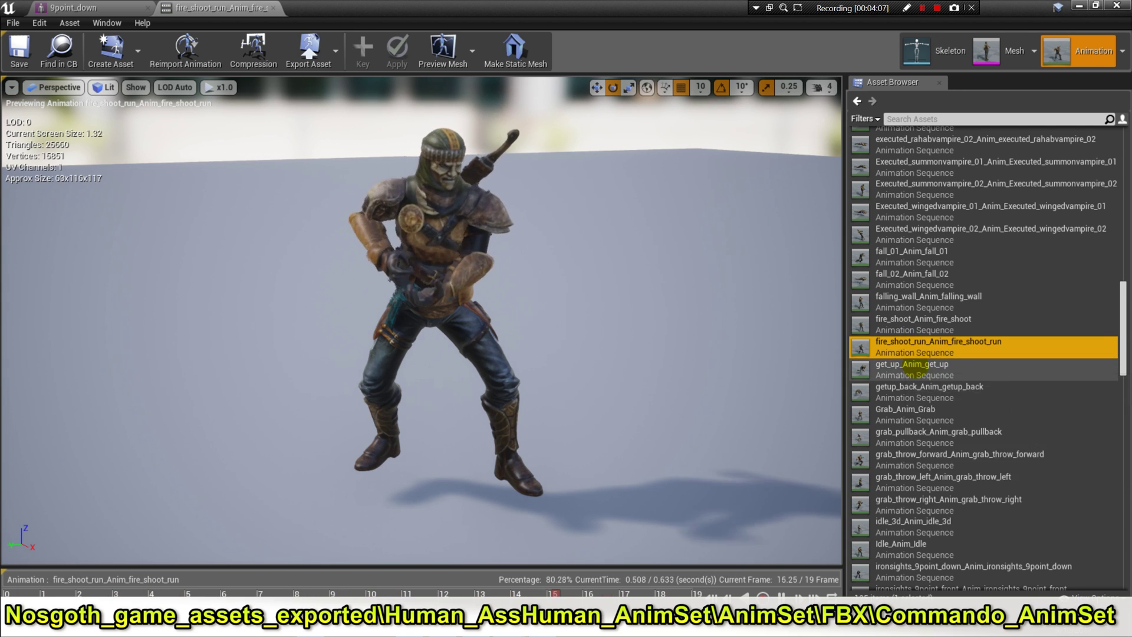
left_click(914, 369)
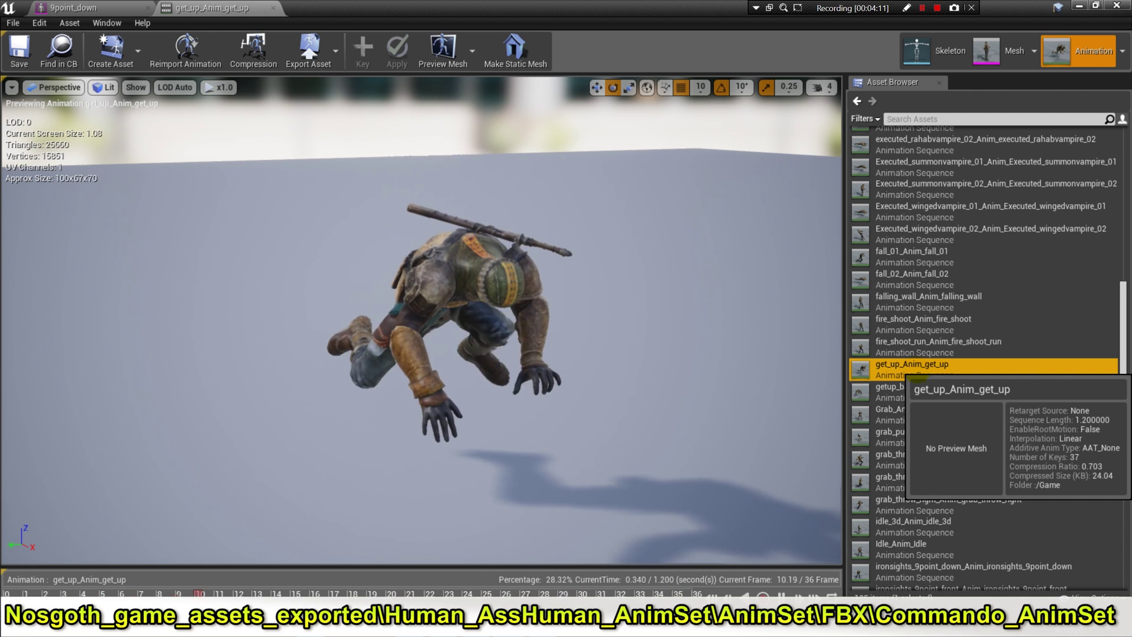
left_click(920, 392)
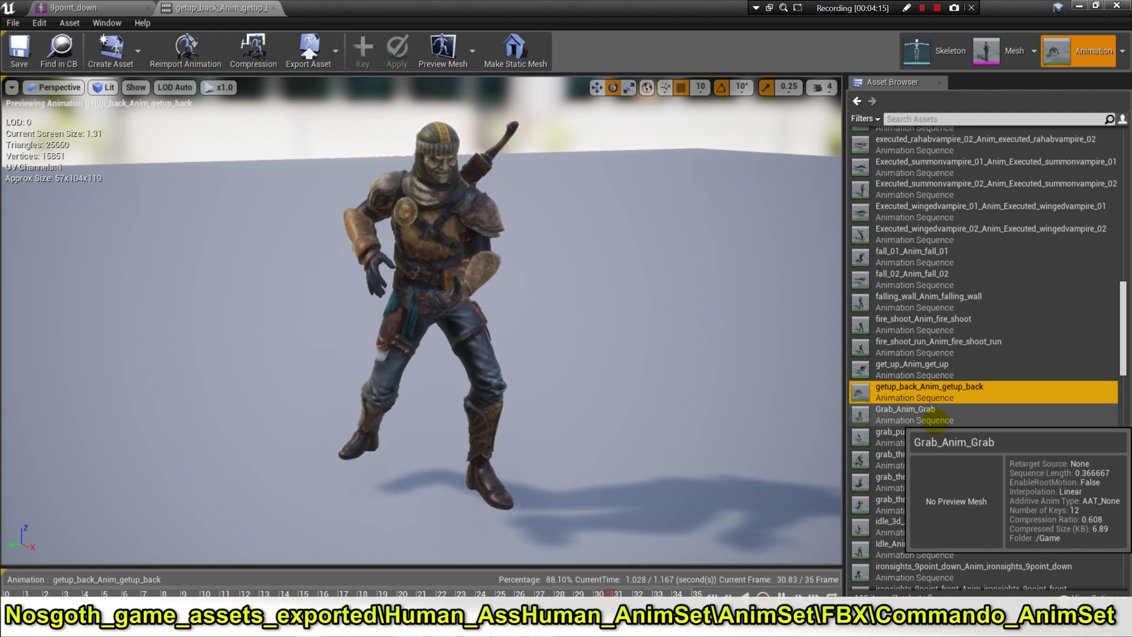
Preview the commando's Grab, grab_pullback, grab_throw_forward and grab_throw_left animations
left_click(937, 416)
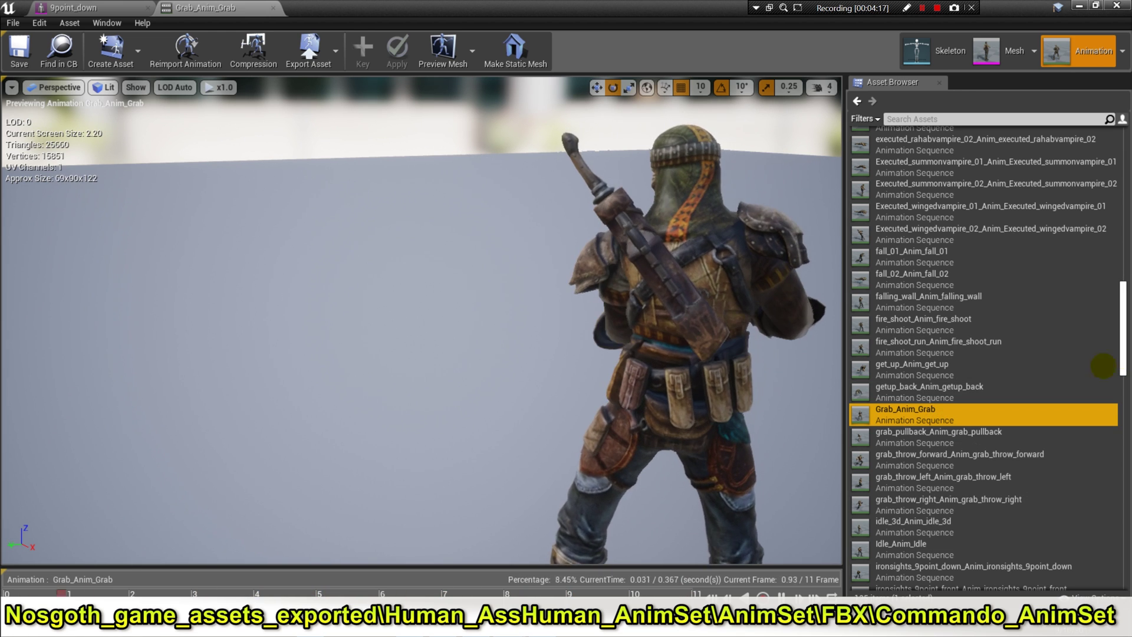
scroll(709, 385, "down", 3)
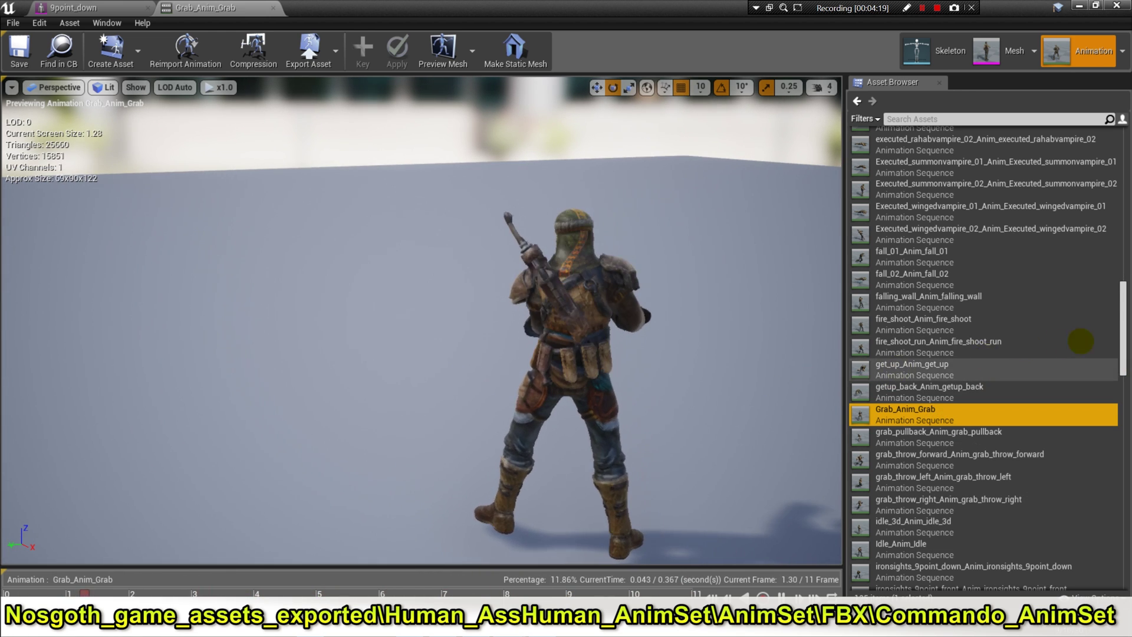
scroll(1002, 330, "down", 3)
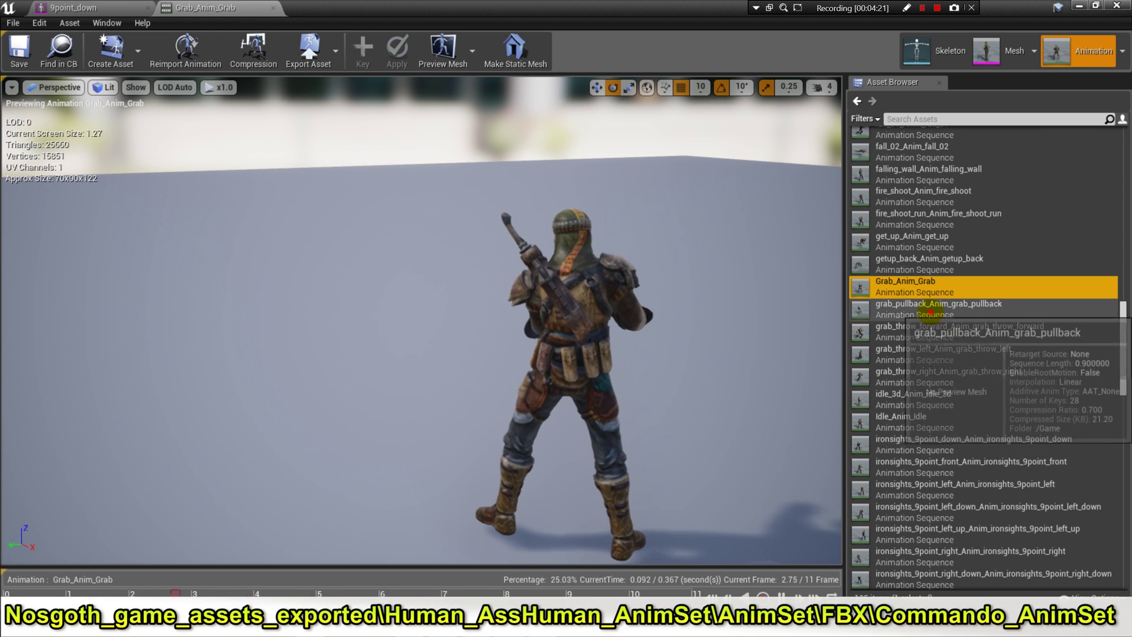
left_click(930, 311)
left_click(961, 335)
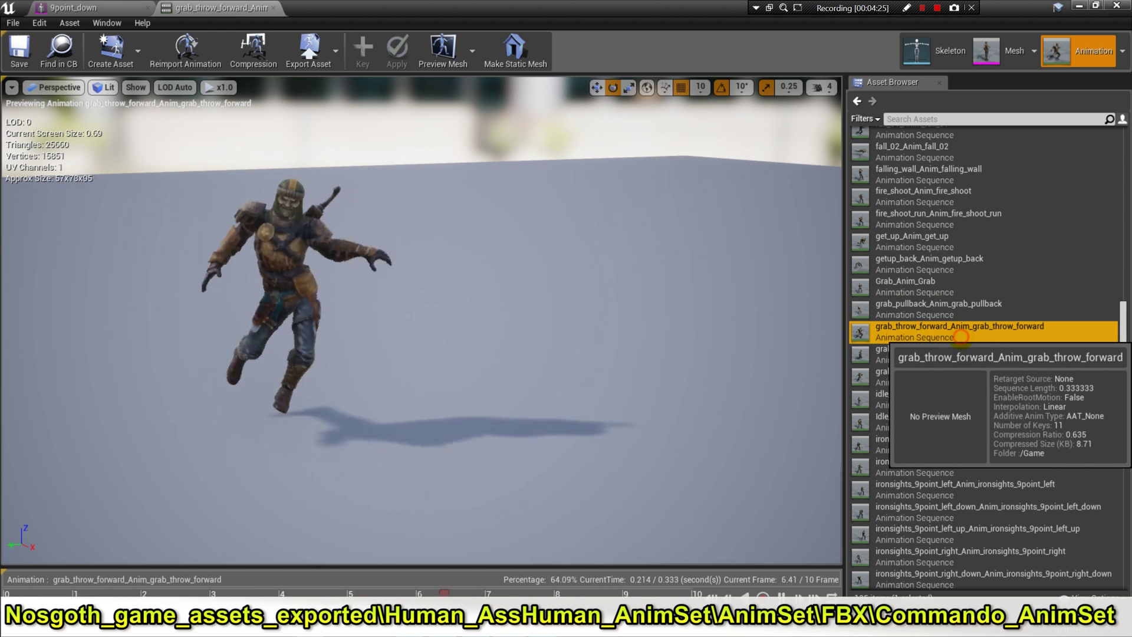
left_click(967, 354)
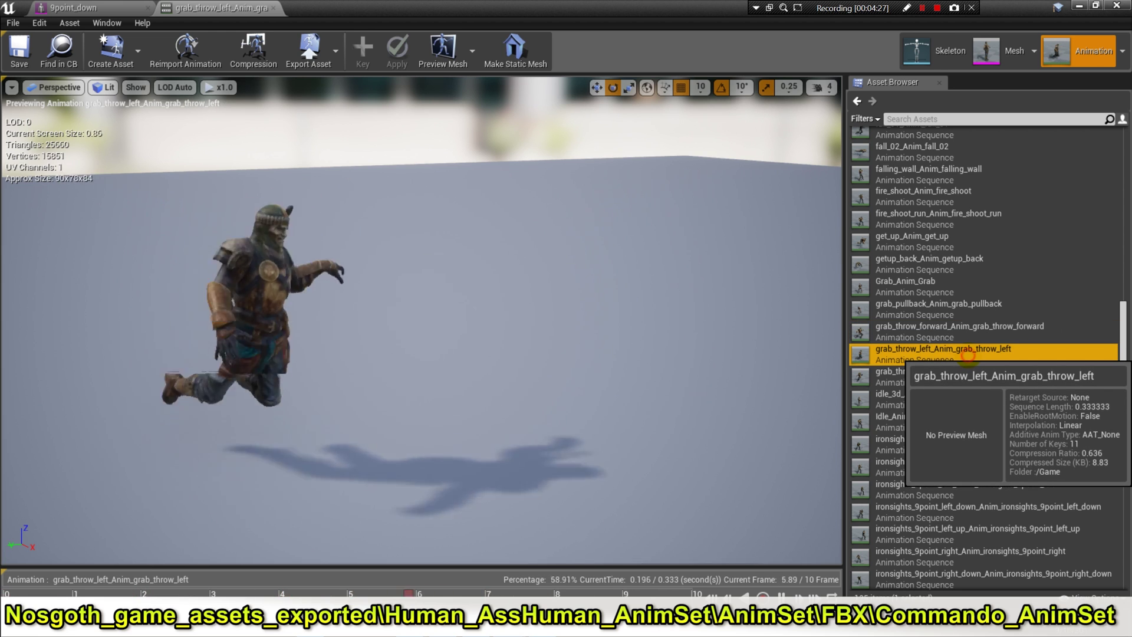
Preview the commando's grab_throw_right and idle_3d animations
left_click(975, 376)
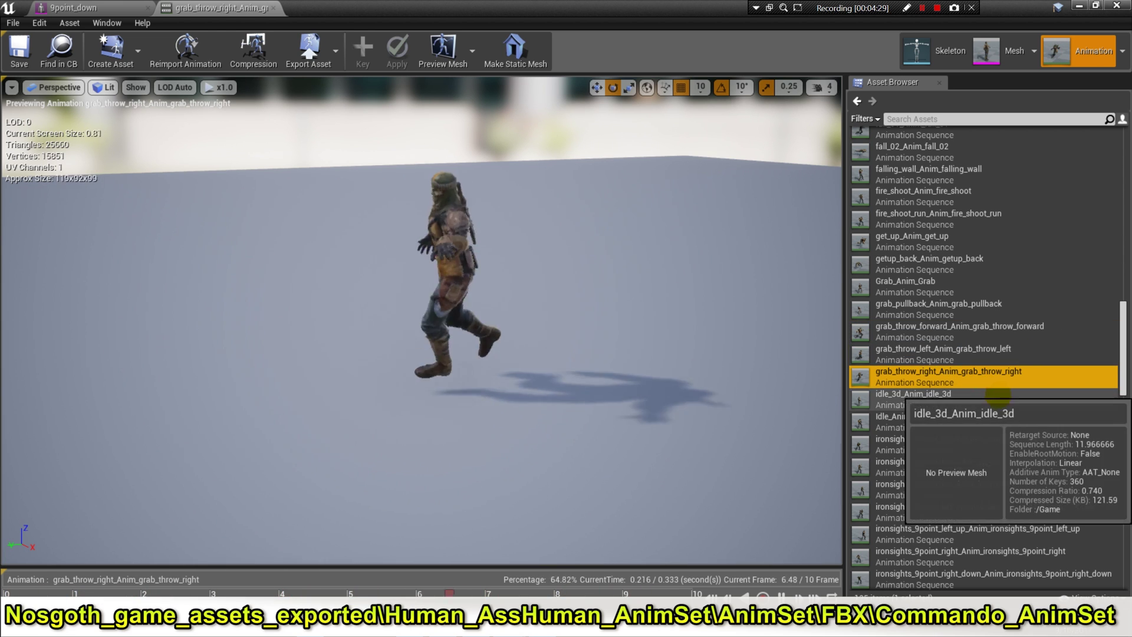
left_click(947, 400)
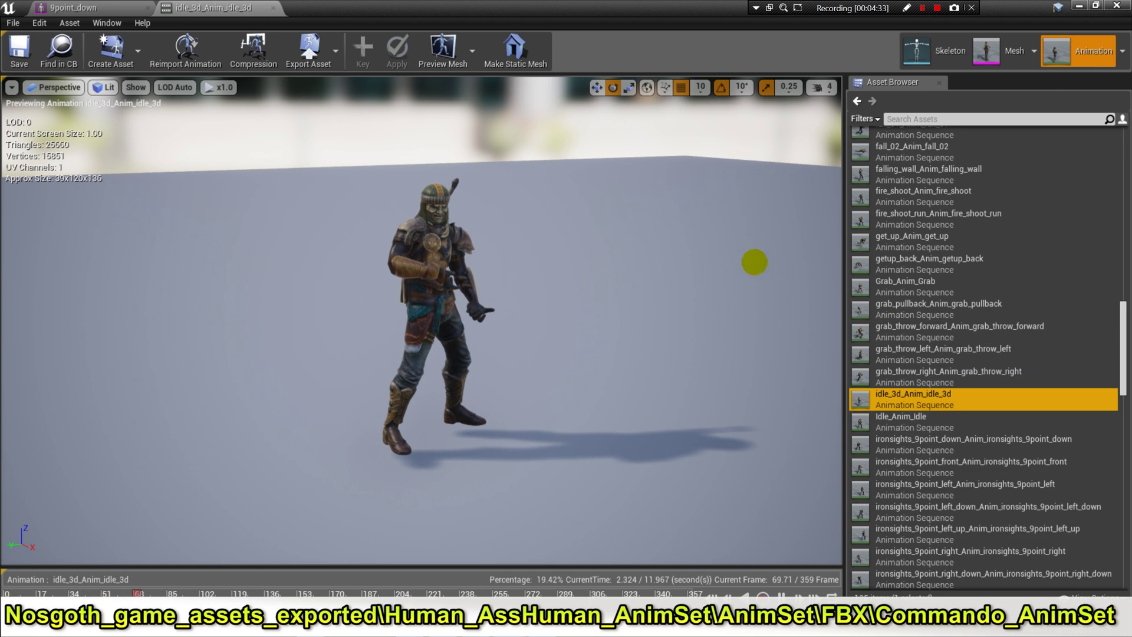
left_click_drag(685, 314, 673, 317)
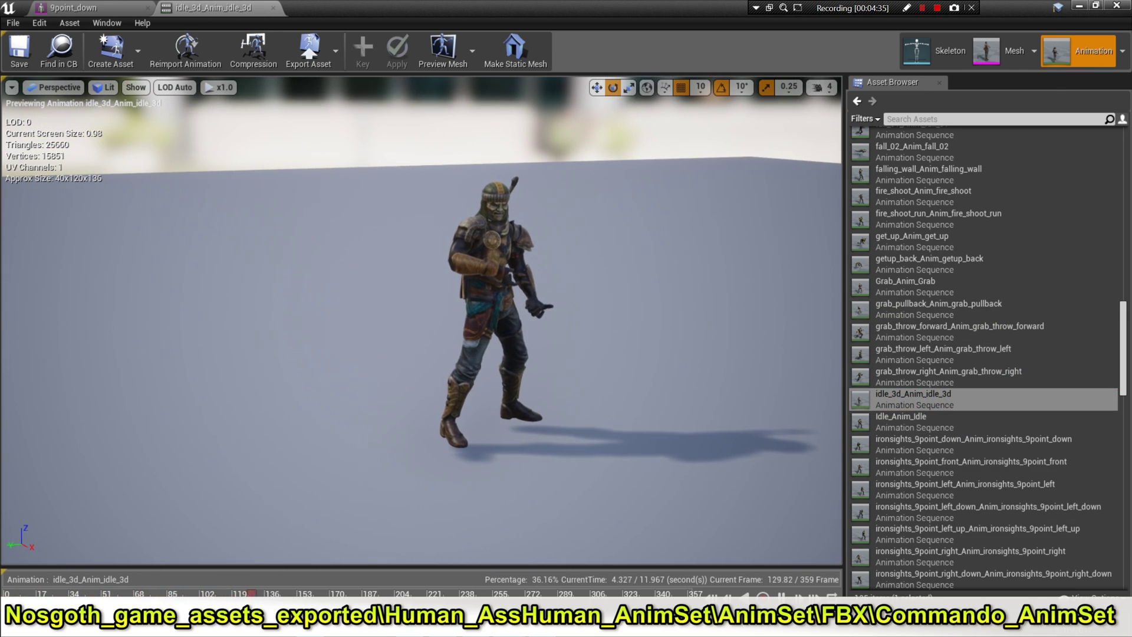
left_click_drag(665, 307, 665, 300)
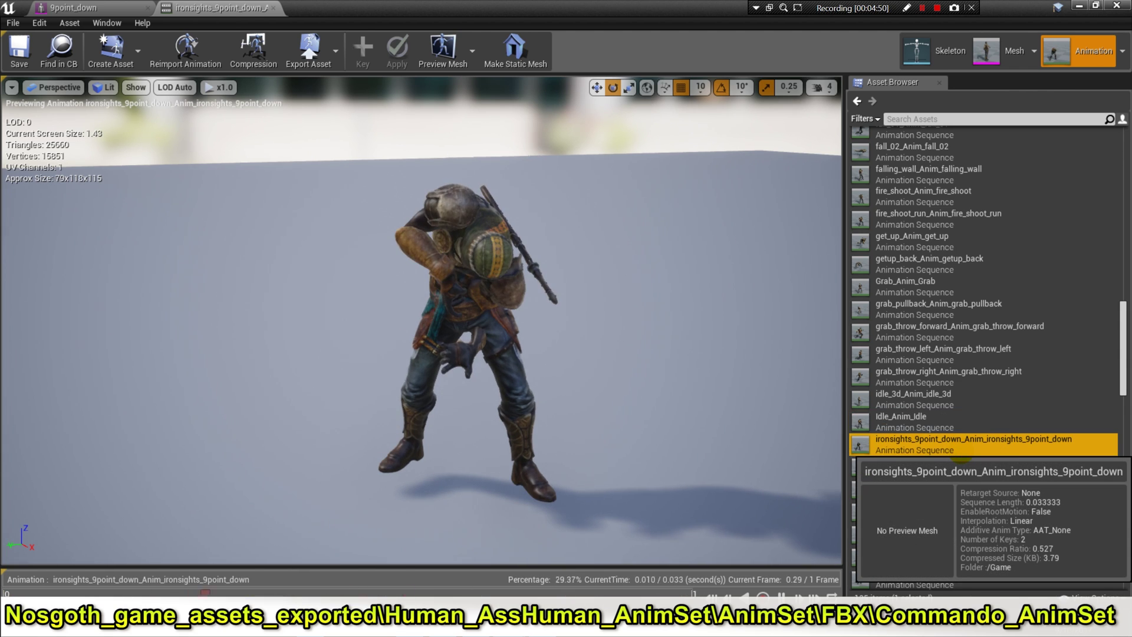
Preview the commando's ironsights_9point_front, left, left_down and left_up animations
left_click(962, 461)
left_click(955, 484)
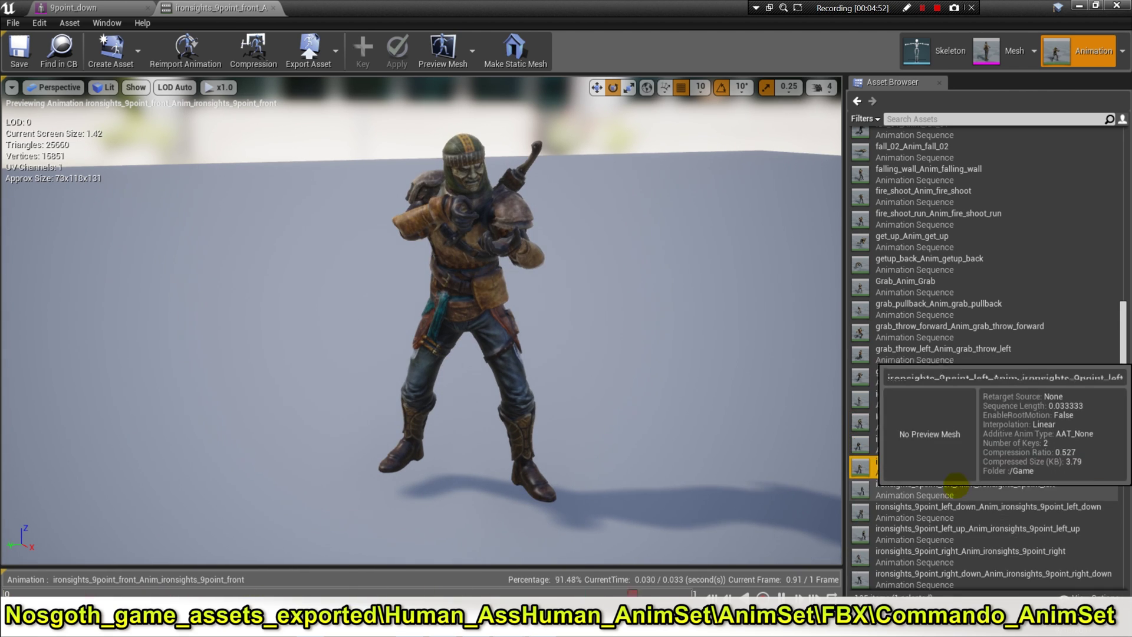
scroll(1123, 383, "down", 5)
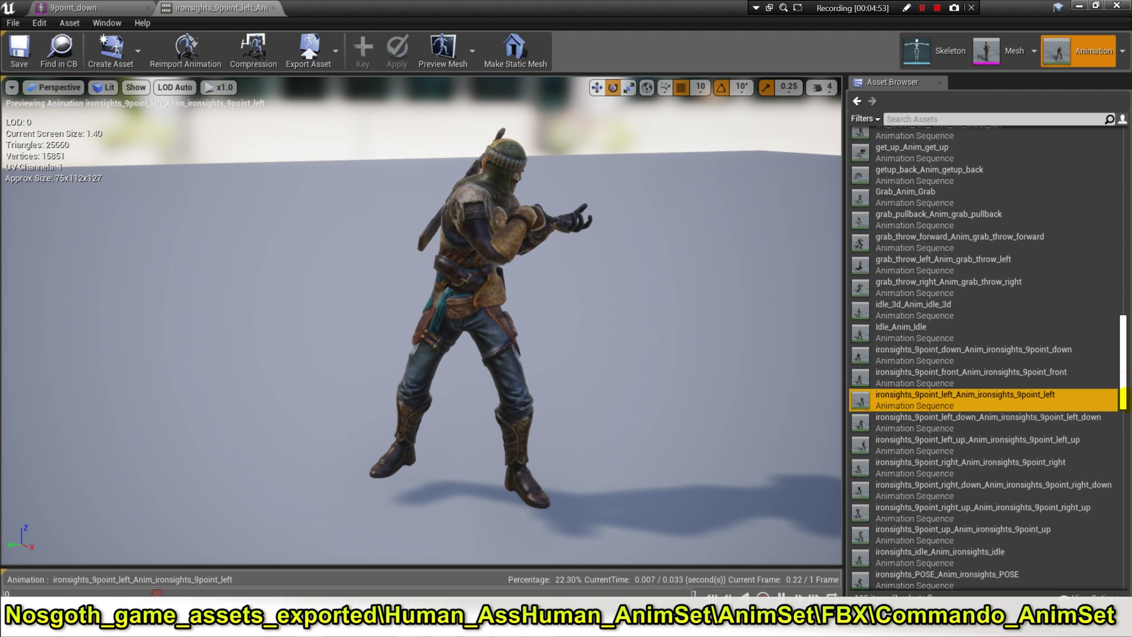
left_click(928, 226)
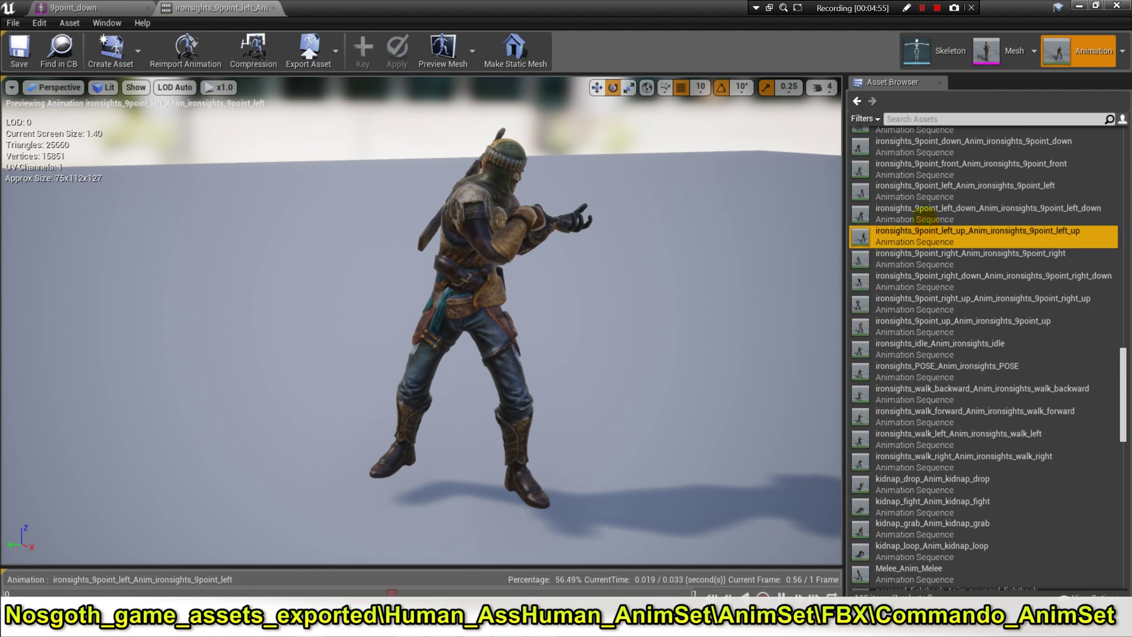
double_click(927, 216)
left_click(927, 237)
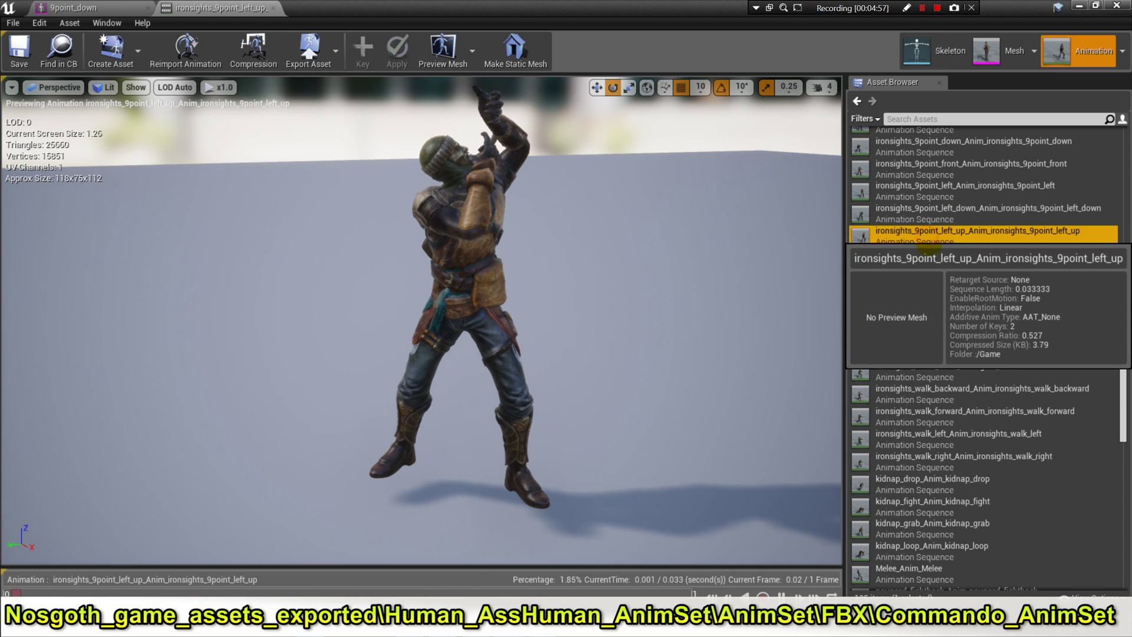
Preview the commando's ironsights_9point_right, right_down, right_up and up animations
left_click(933, 266)
left_click(933, 281)
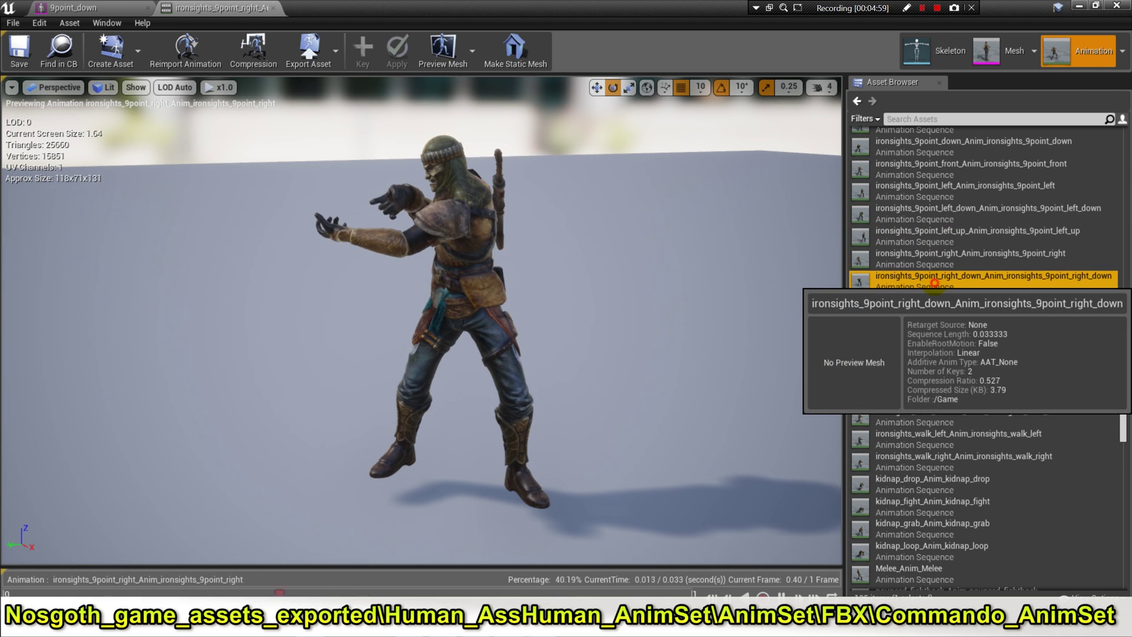
left_click(936, 299)
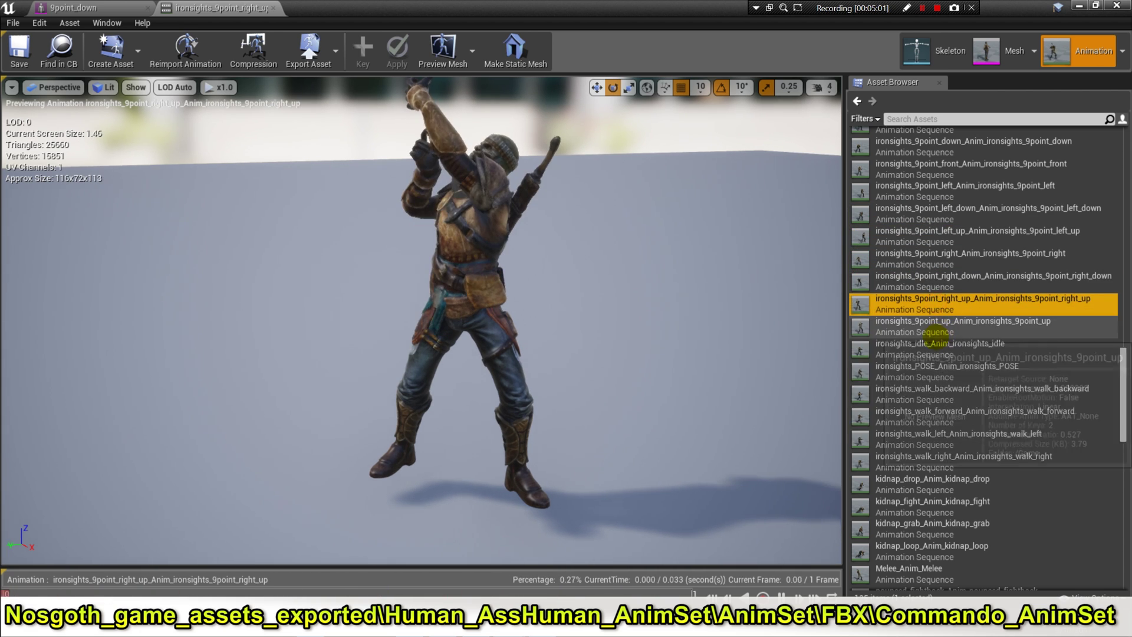
left_click(944, 321)
Preview the commando's ironsights_idle and ironsights_POSE animations, plus the ironsights_walk backward, forward, left and right animations
left_click(972, 354)
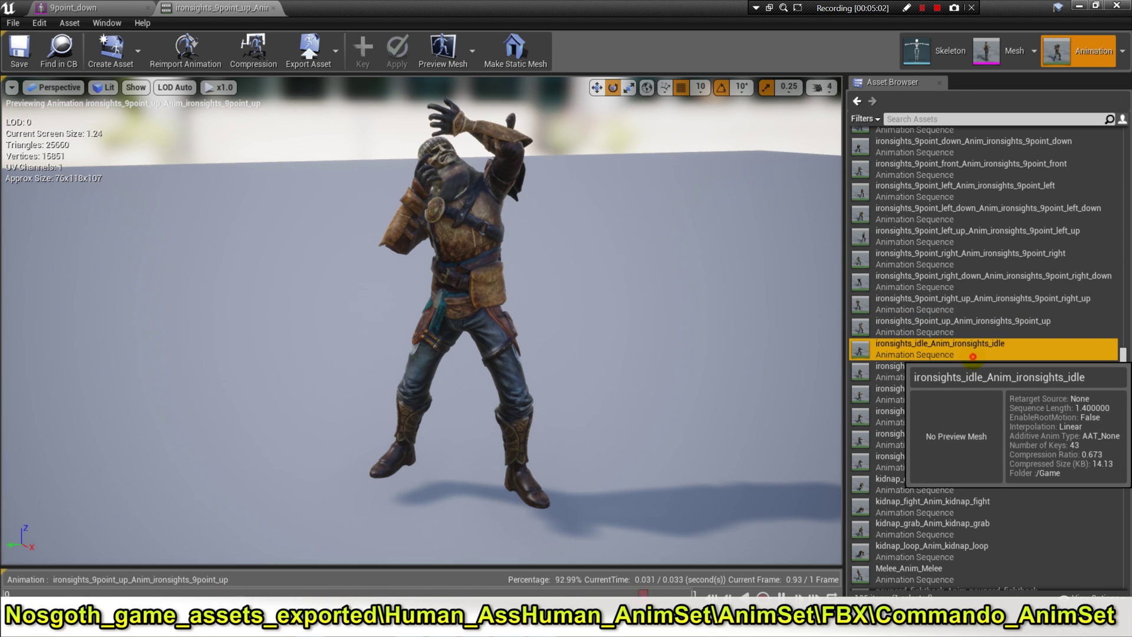
left_click(974, 375)
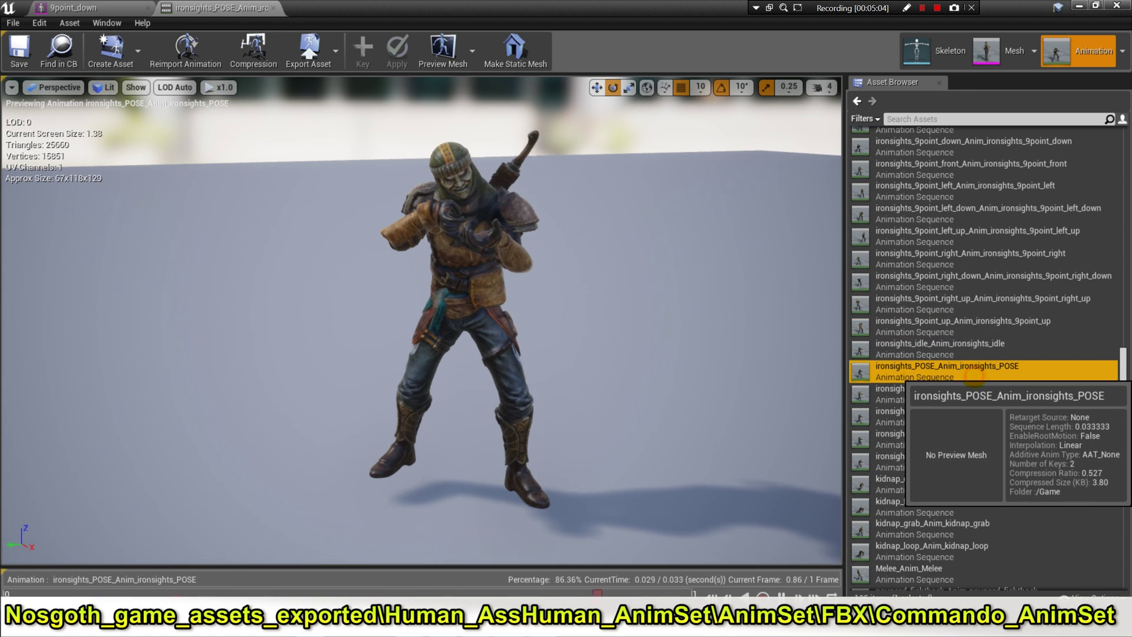
left_click(978, 392)
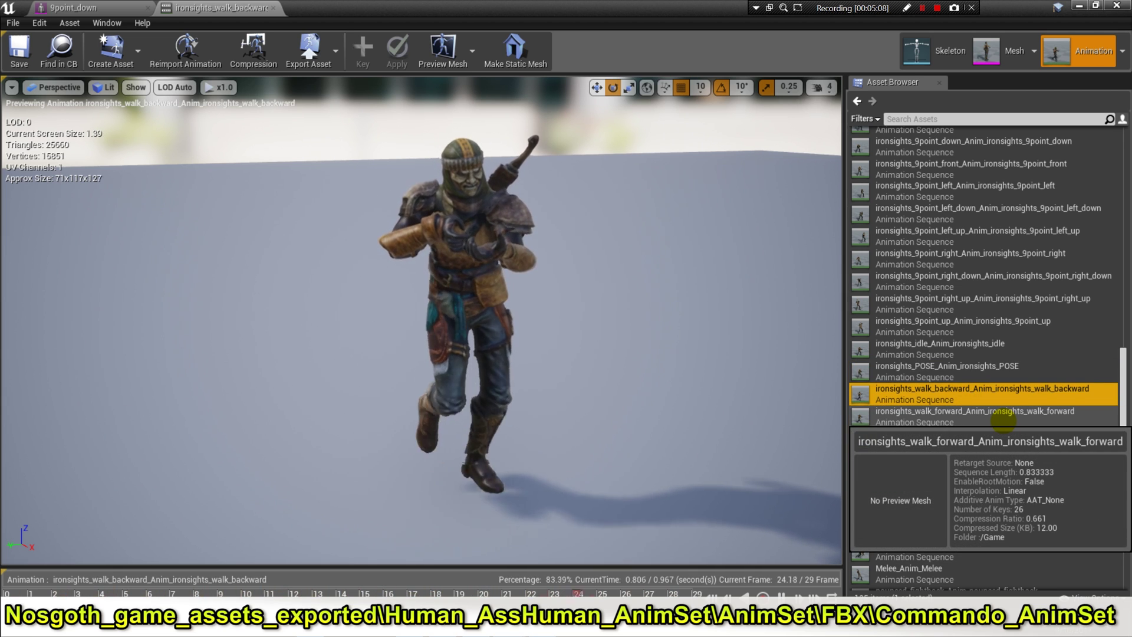
left_click(1003, 420)
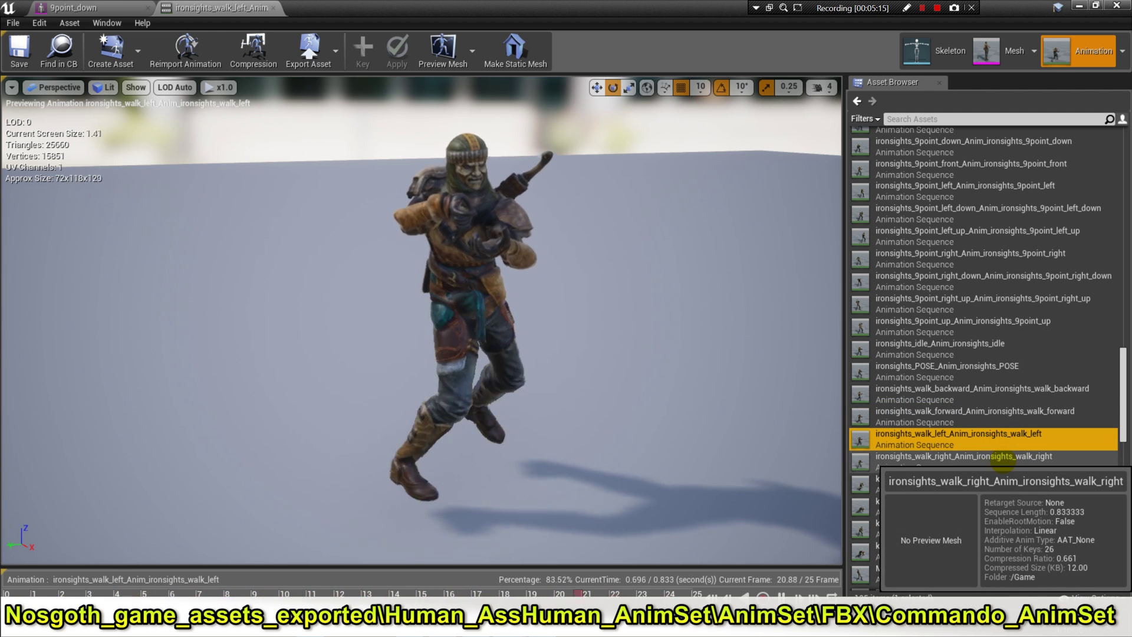
left_click(1002, 460)
Preview the commando's kidnap_drop, kidnap_fight, kidnap_grab, kidnap_loop and Melee animations
scroll(1118, 419, "down", 5)
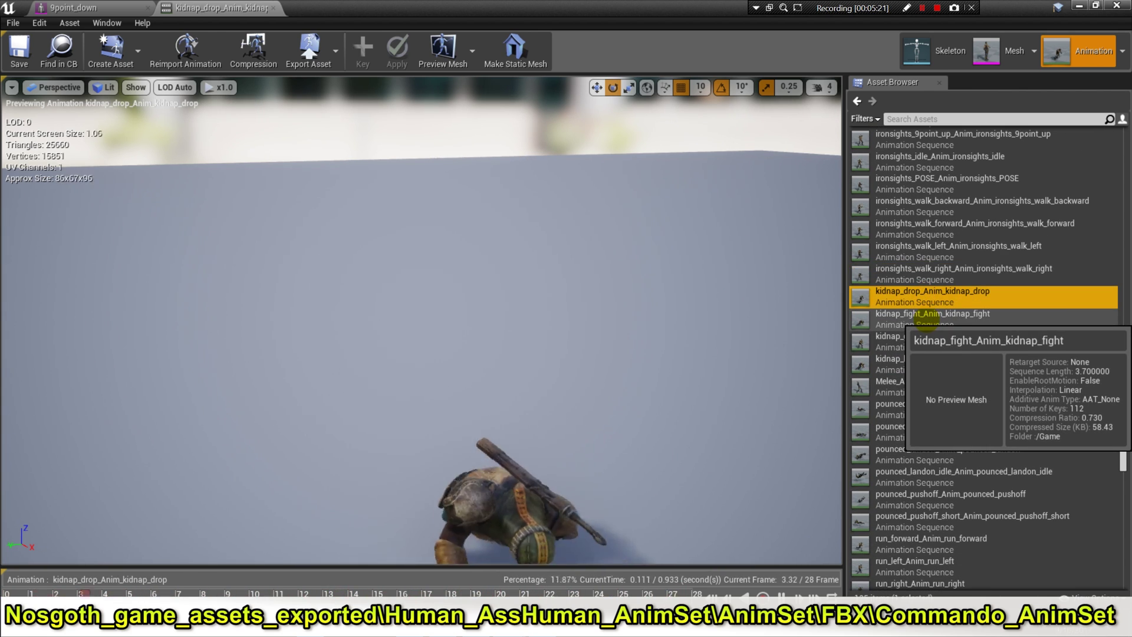
left_click(925, 319)
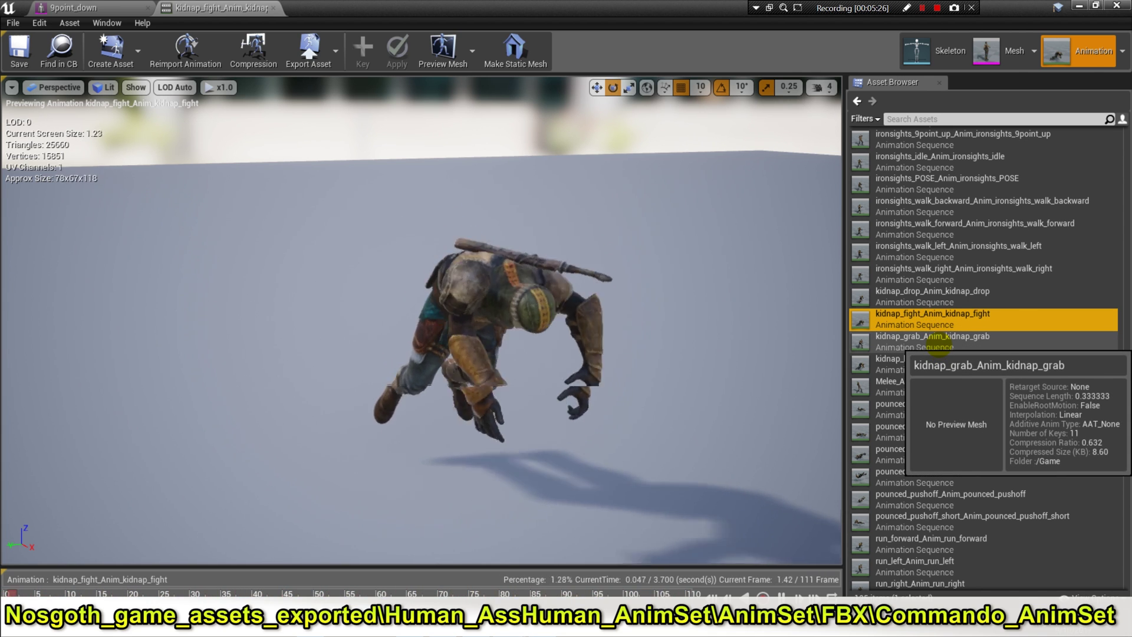
left_click(938, 345)
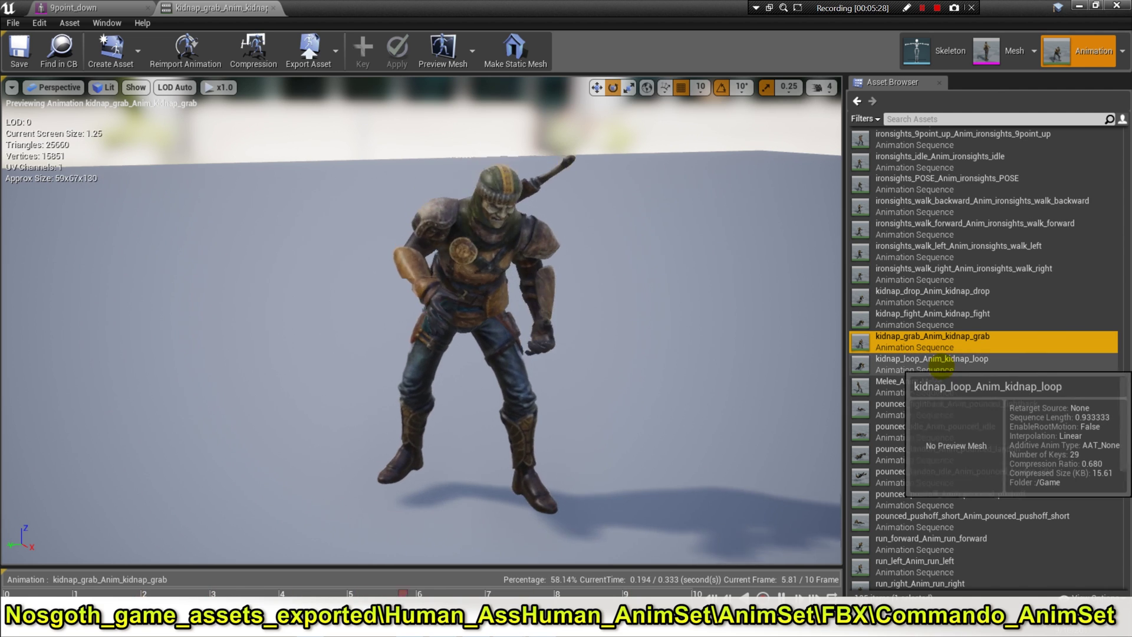
left_click(937, 362)
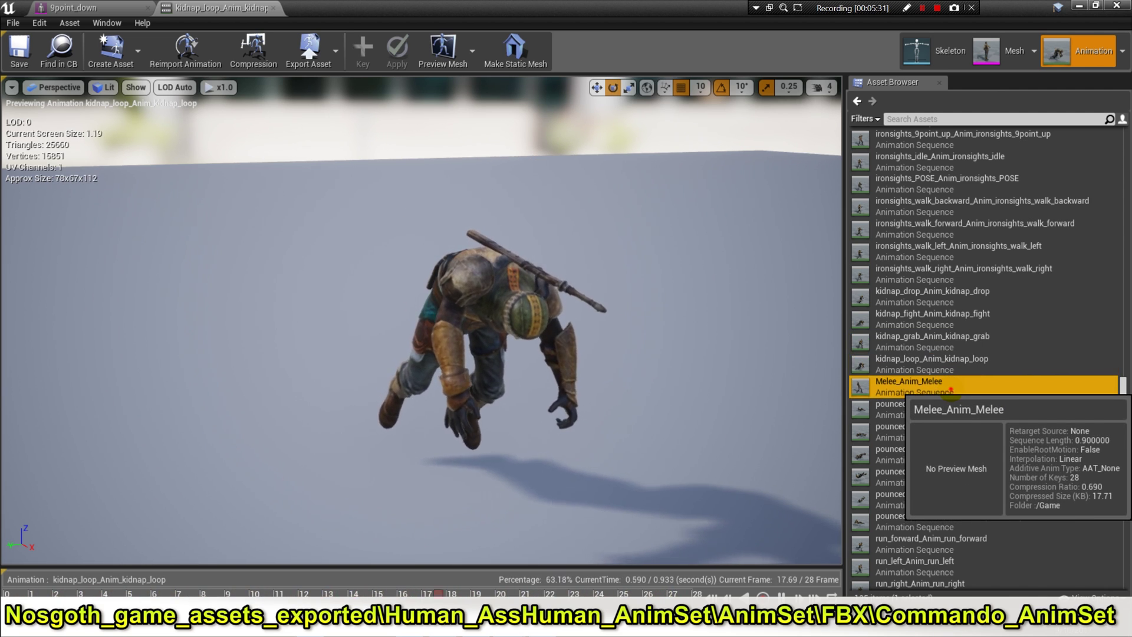
left_click(950, 389)
mouse_move(746, 368)
middle_mouse_down()
mouse_move(737, 362)
mouse_move(746, 368)
middle_mouse_up()
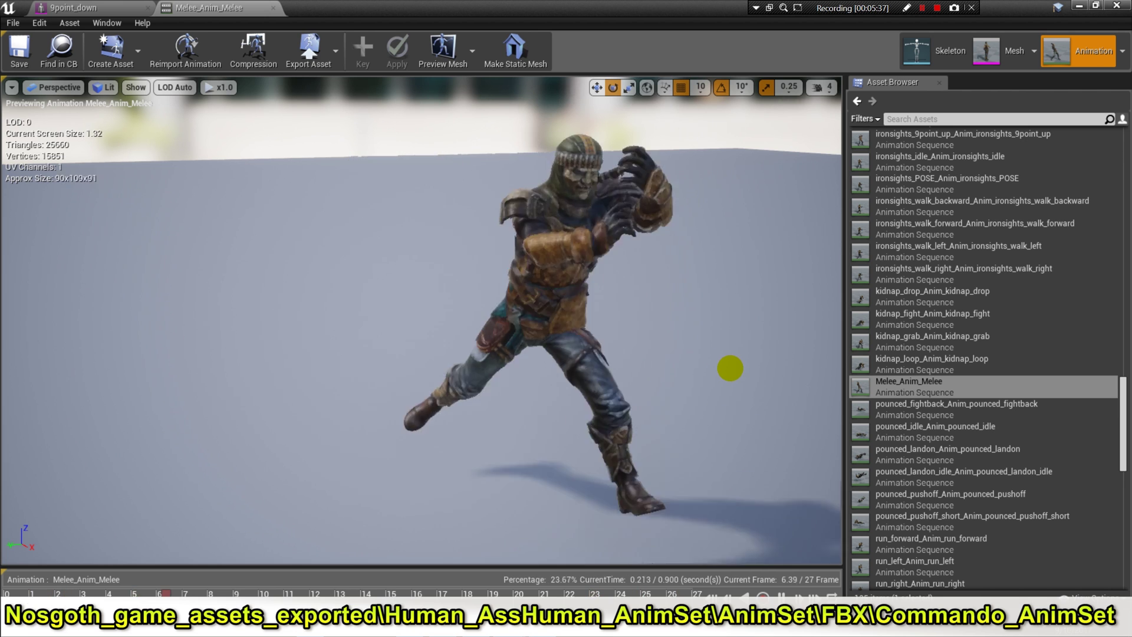
Preview the commando's pounced_fightback, pounced_idle, pounced_landon and pounced_landon_idle animations
left_click(885, 408)
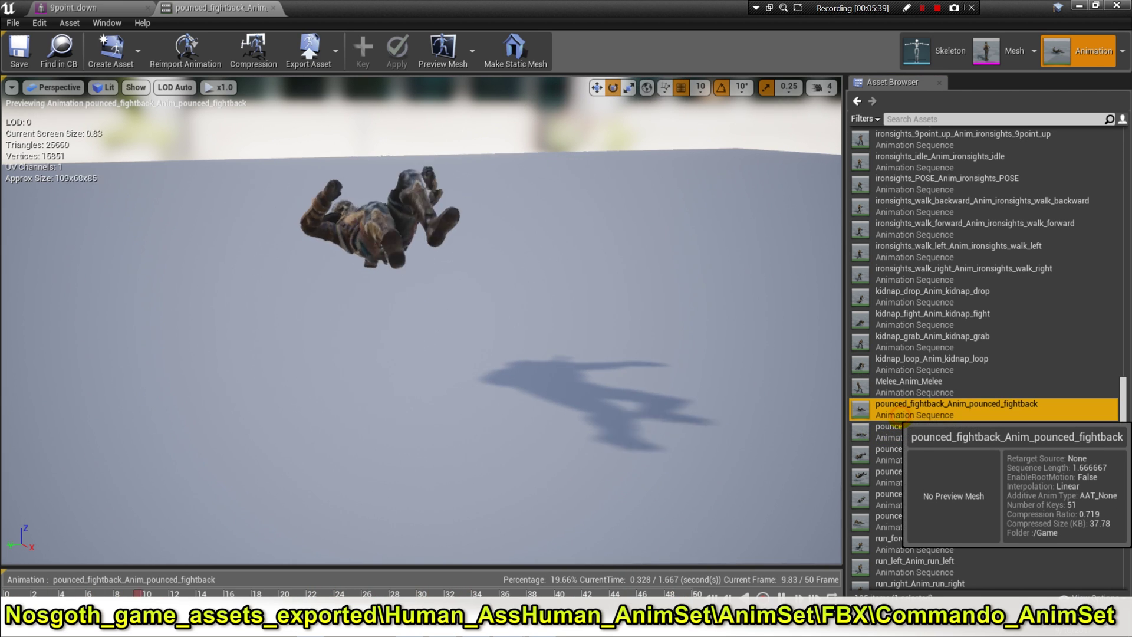
middle_click_drag(526, 287, 478, 248)
scroll(526, 288, "up", 2)
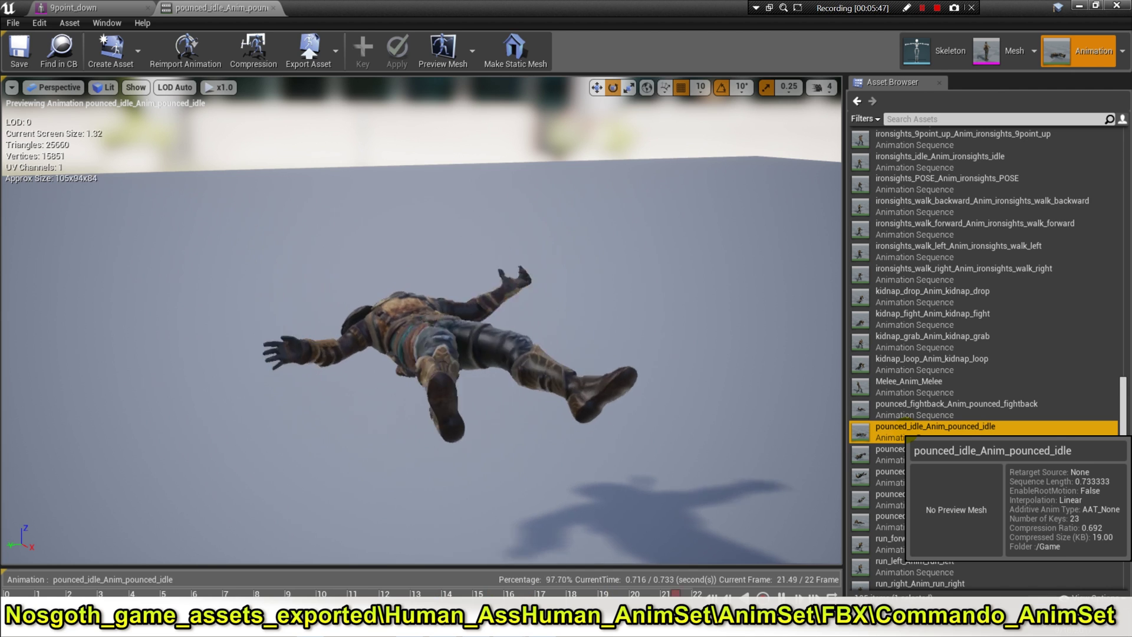
left_click(936, 464)
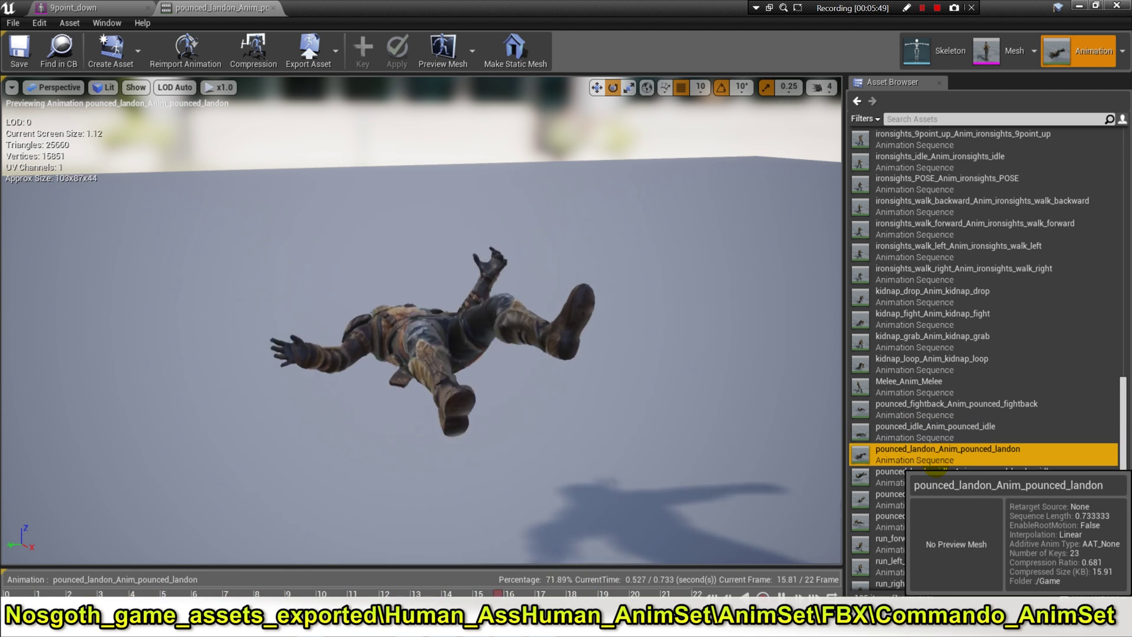
left_click(952, 475)
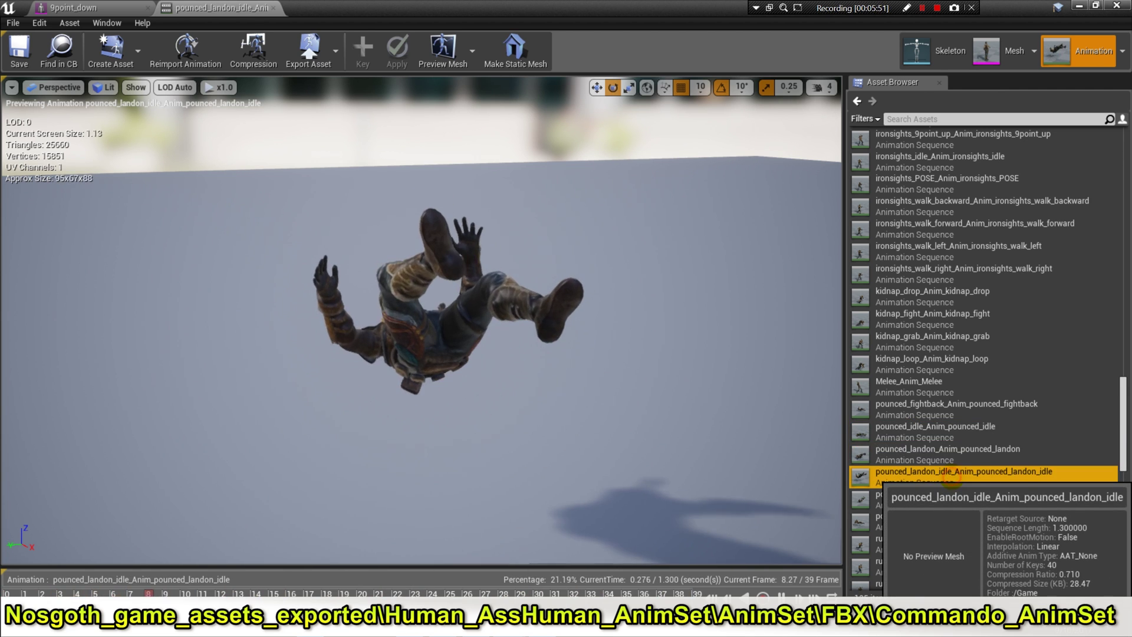
Preview the pounced_pushoff and pounced_pushoff_short animations on the commando
scroll(1123, 442, "down", 5)
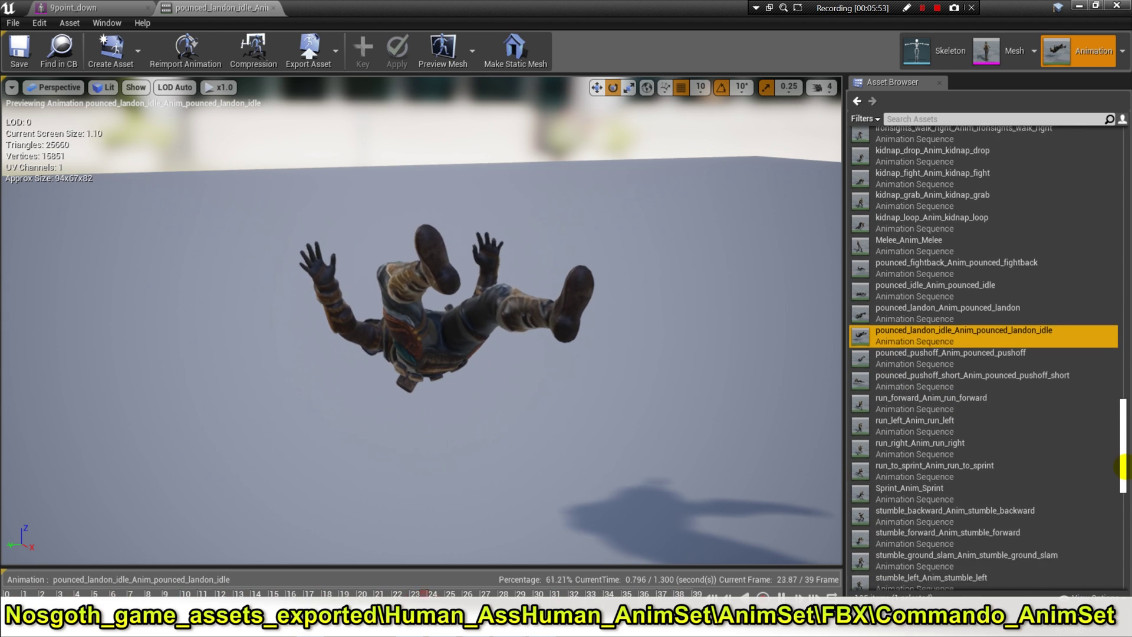
left_click(951, 348)
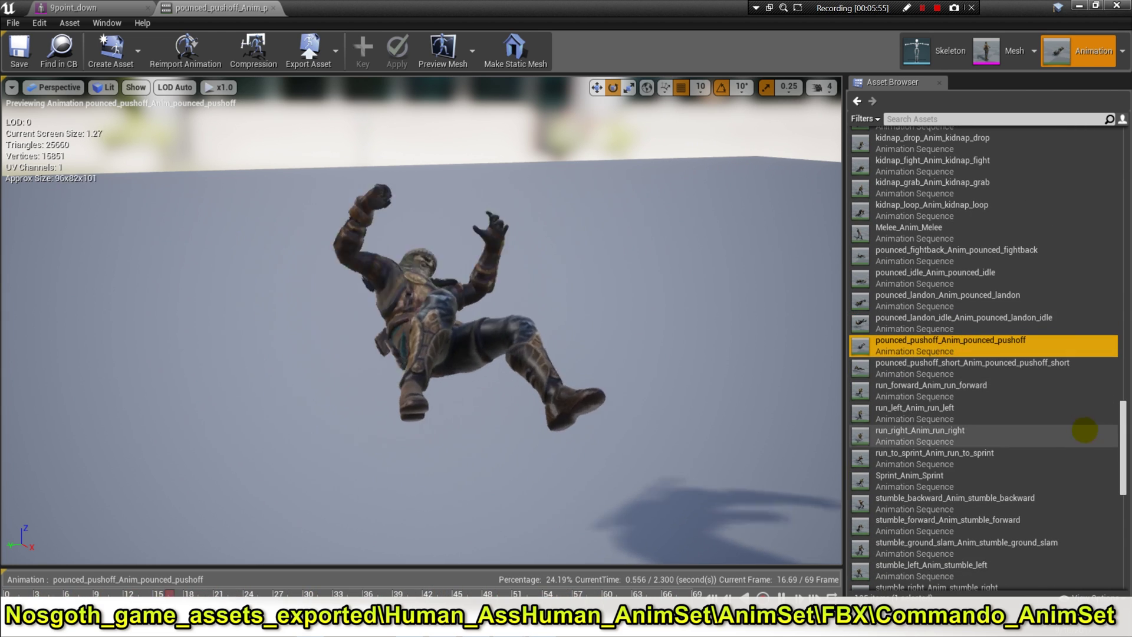
left_click_drag(1119, 435, 1121, 458)
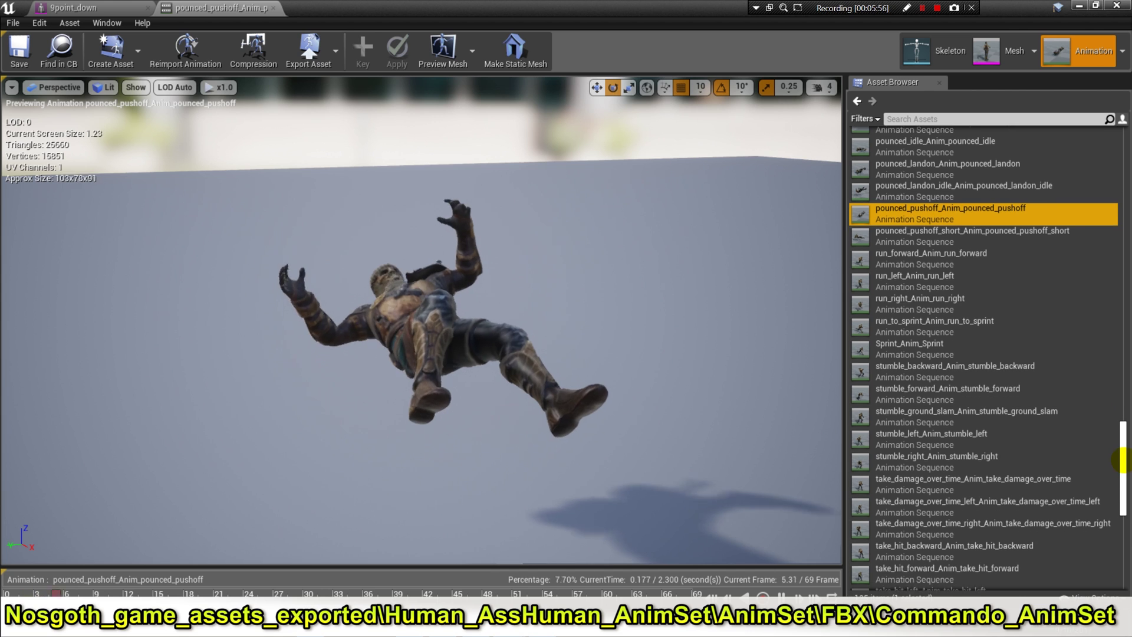
left_click(953, 246)
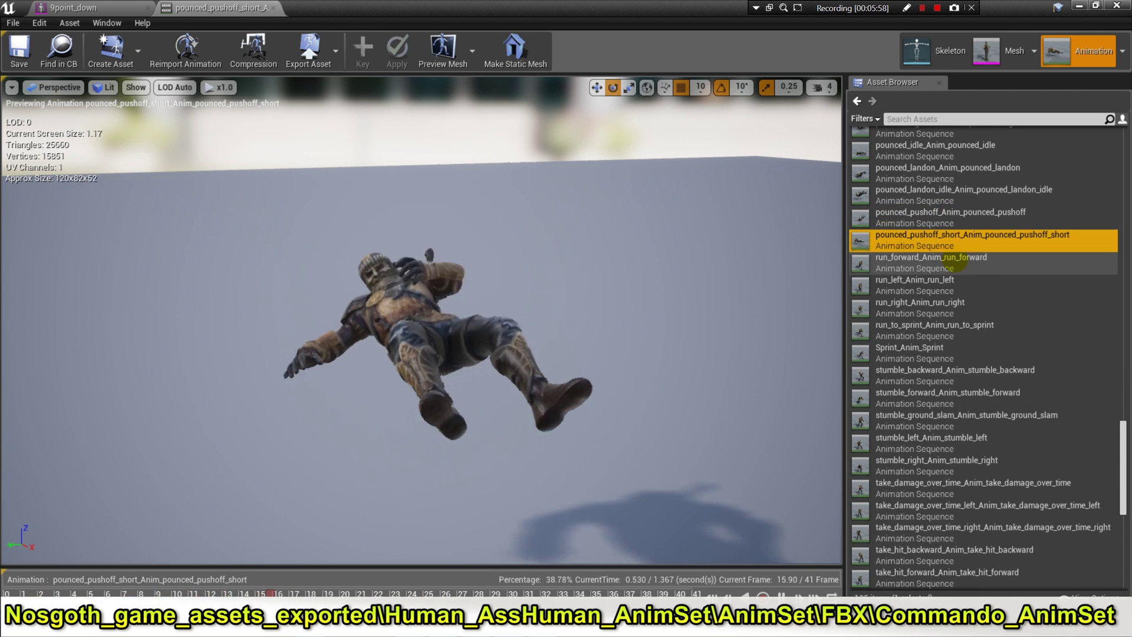
Preview the commando's run_forward, run_left, run_right, run_to_sprint and Sprint animations
left_click(957, 263)
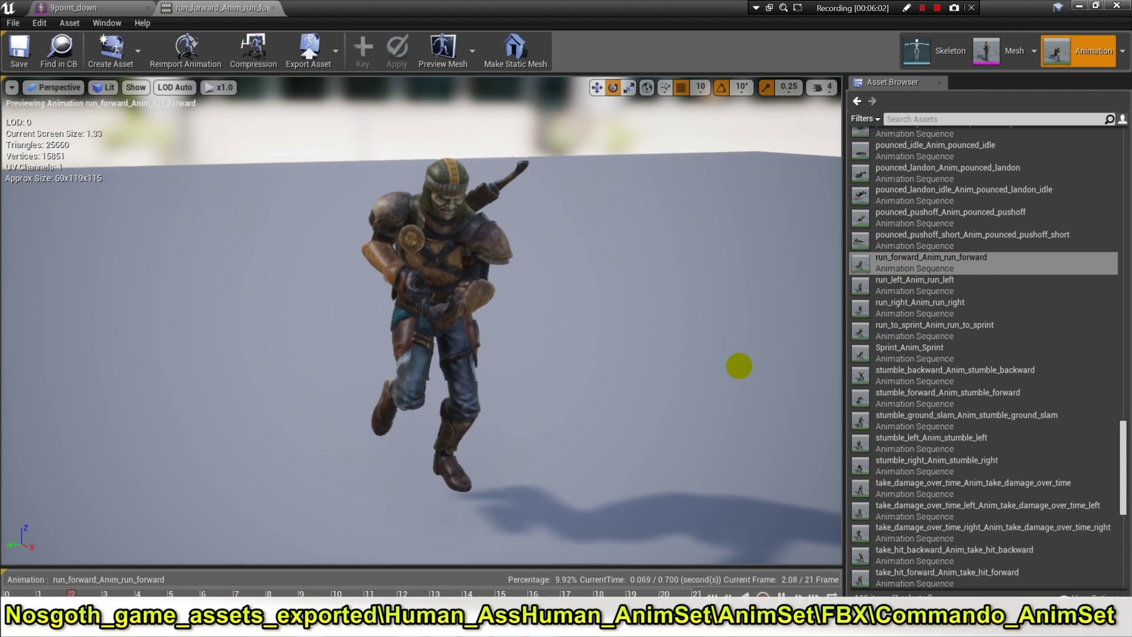
left_click(930, 290)
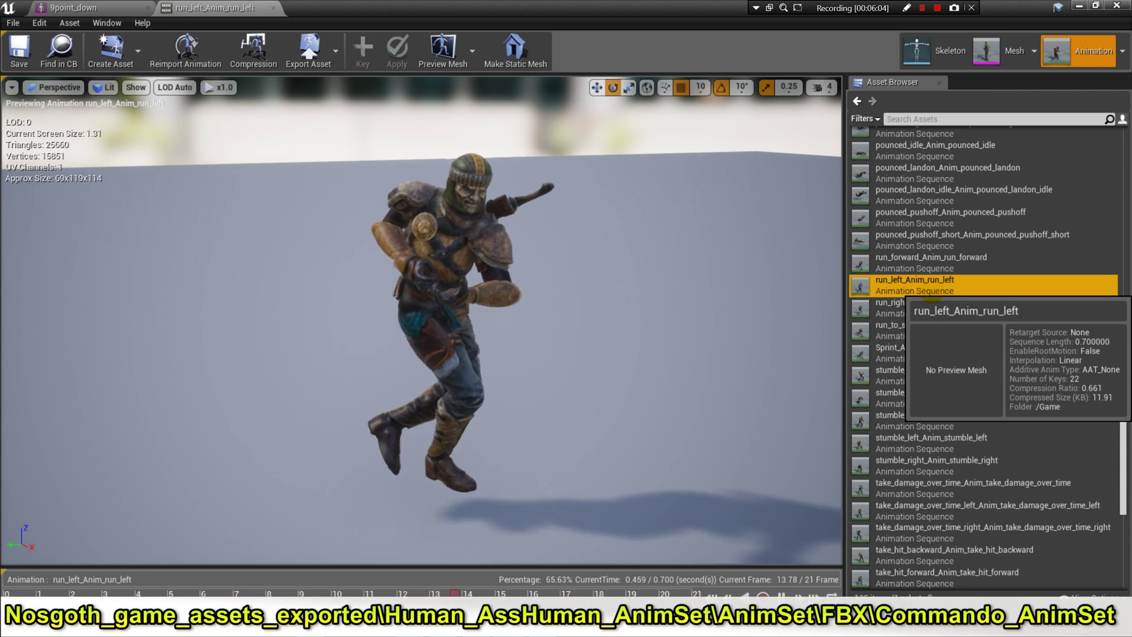
left_click(936, 315)
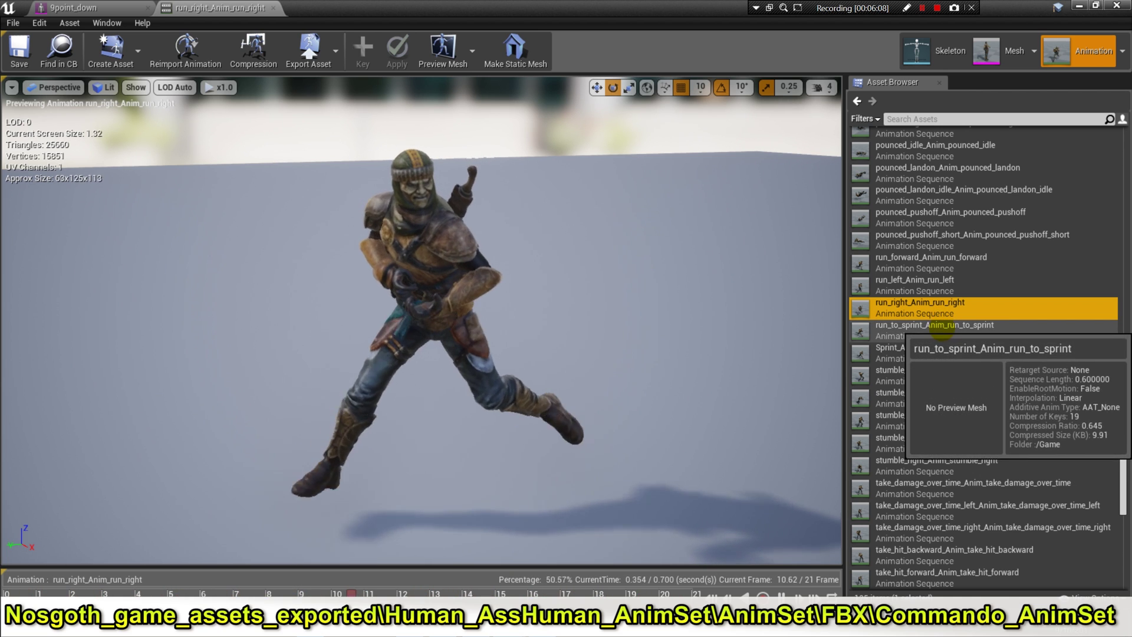
left_click(942, 331)
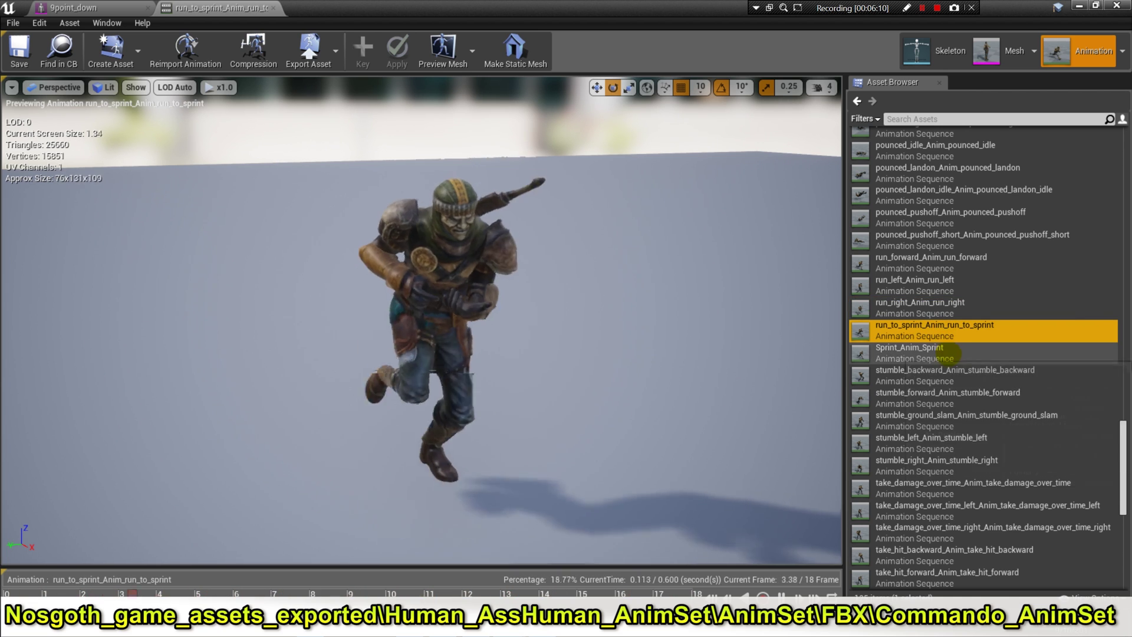
left_click(970, 356)
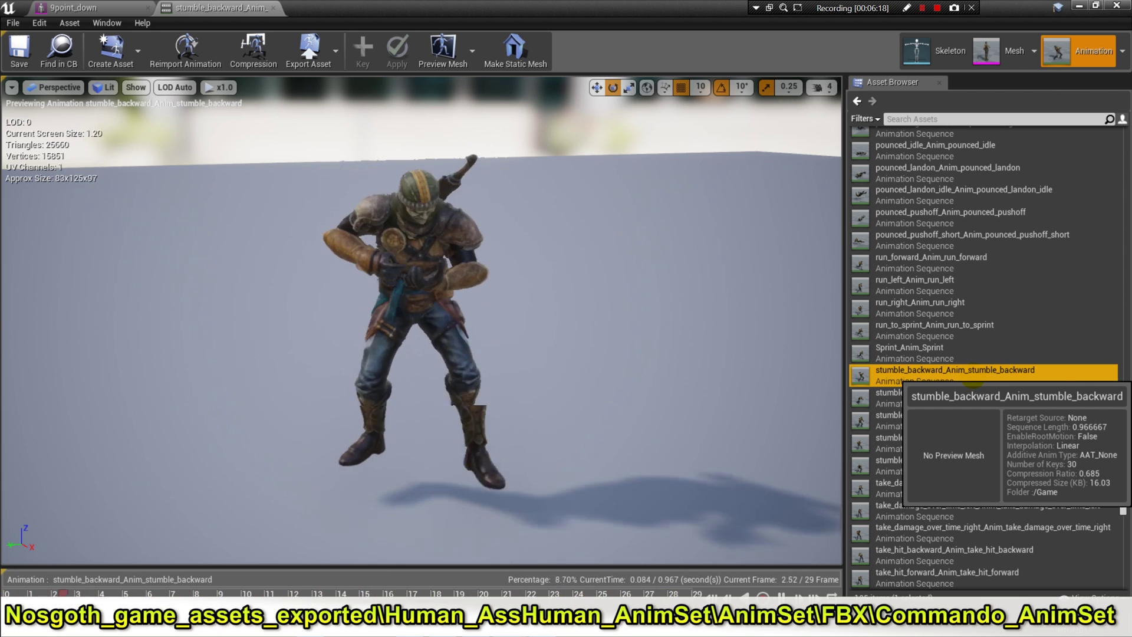
Preview the commando's stumble_forward, stumble_ground_slam and stumble_left animations
left_click(978, 396)
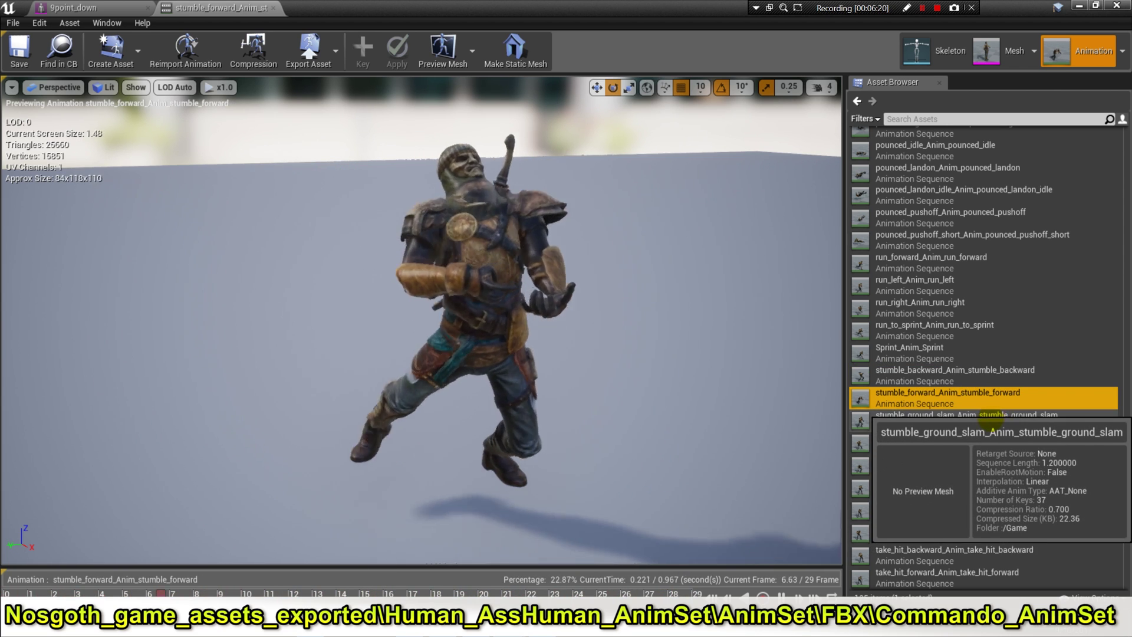
left_click(988, 425)
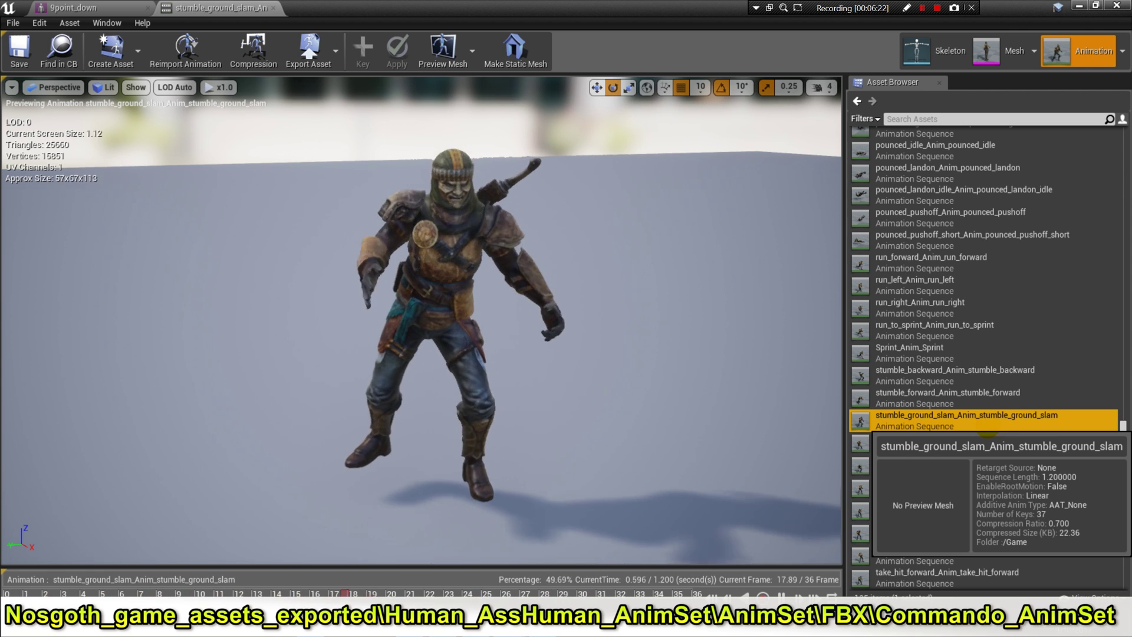
left_click(989, 445)
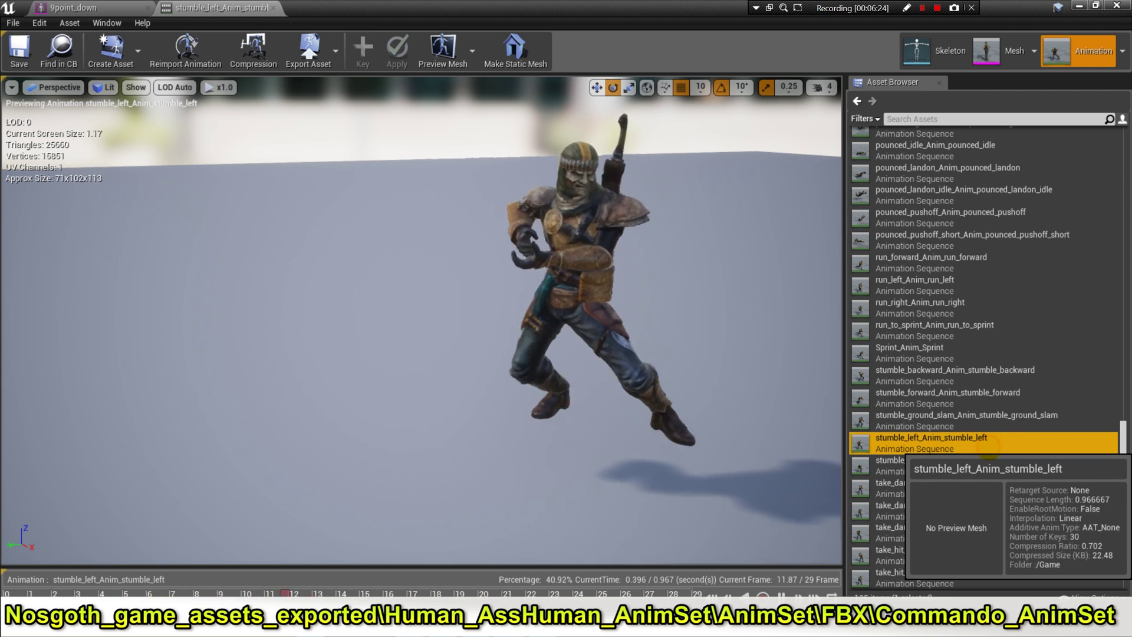
Preview the commando's stumble_right, take_damage_over_time, take_damage_over_time_left and take_damage_over_time_right animations
left_click(985, 466)
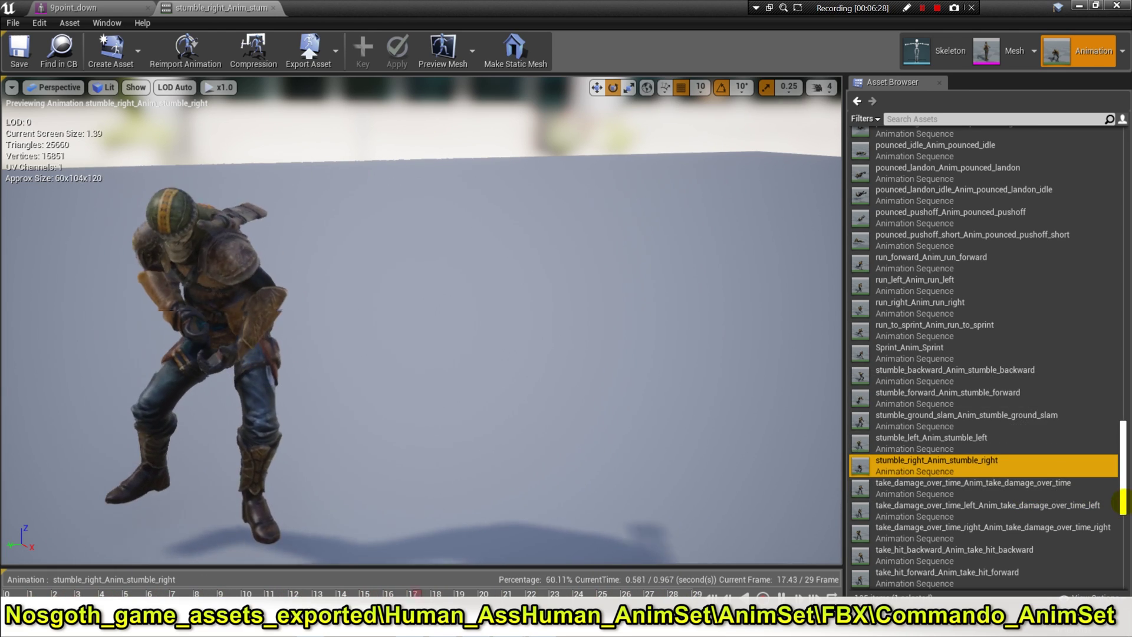
left_click_drag(1123, 503, 1123, 552)
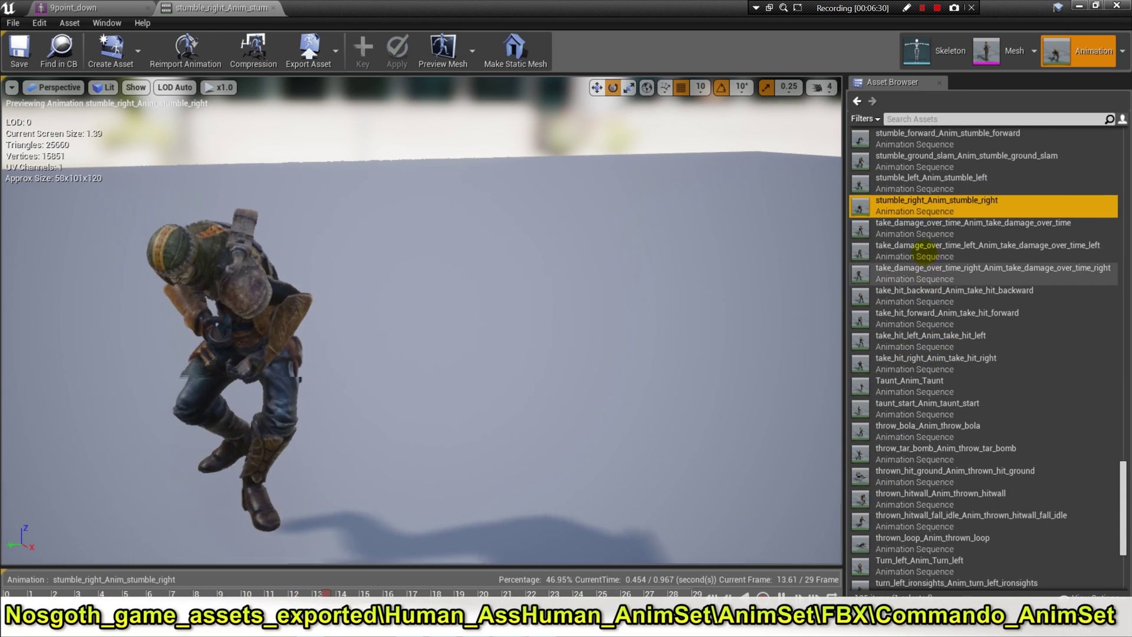
left_click(923, 242)
left_click(922, 234)
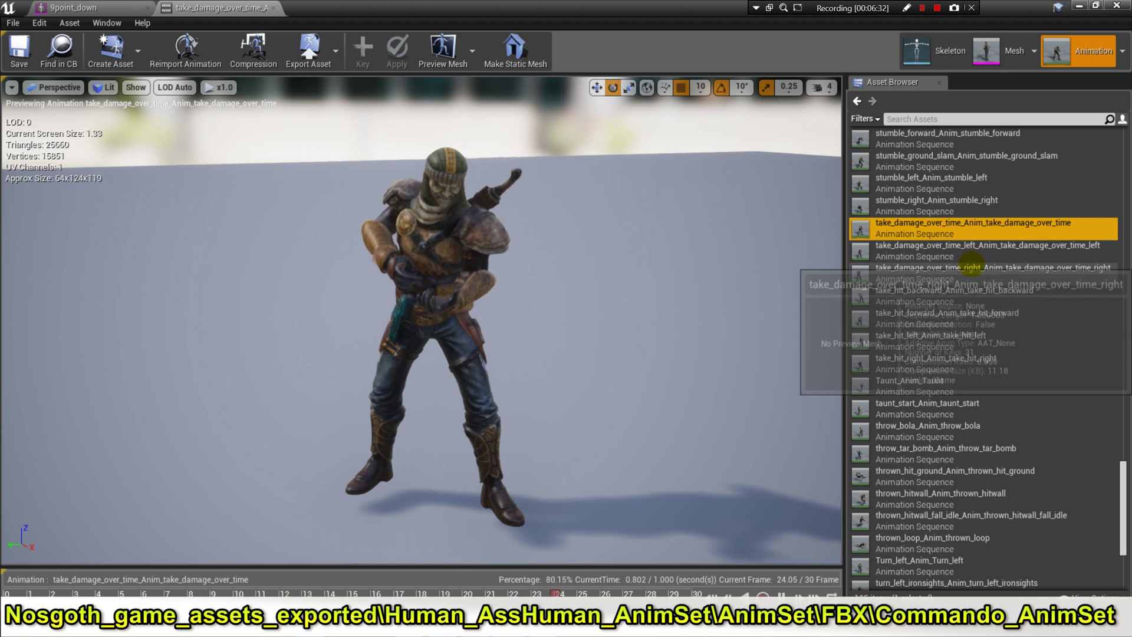
left_click(967, 253)
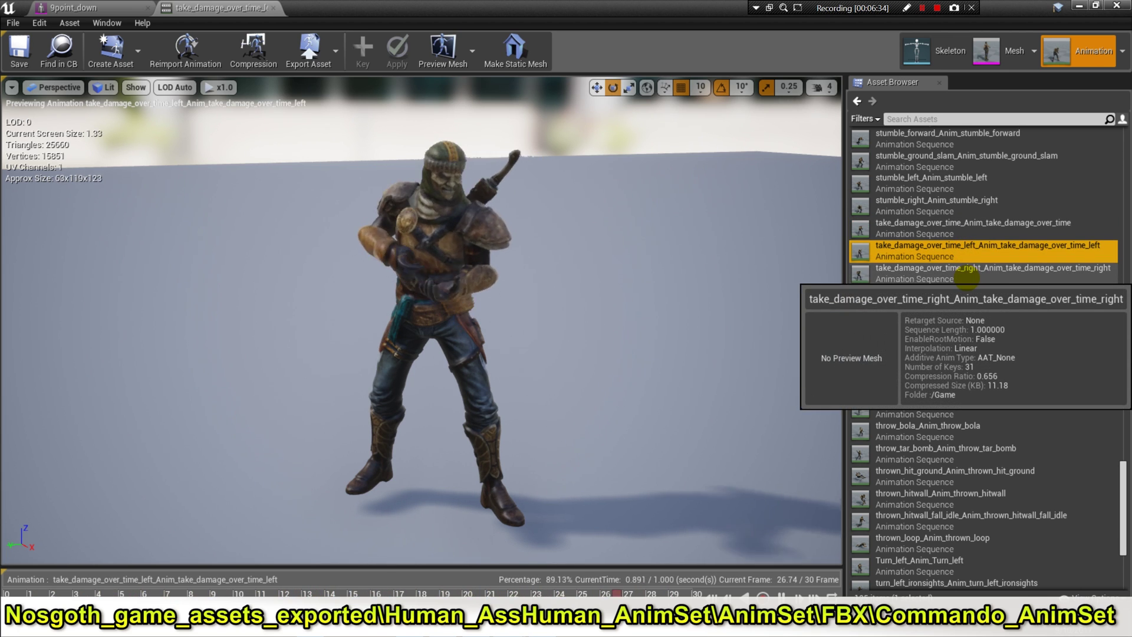
left_click(967, 276)
Preview the commando's take_hit_backward, take_hit_forward, take_hit_left and take_hit_right animations
left_click(970, 297)
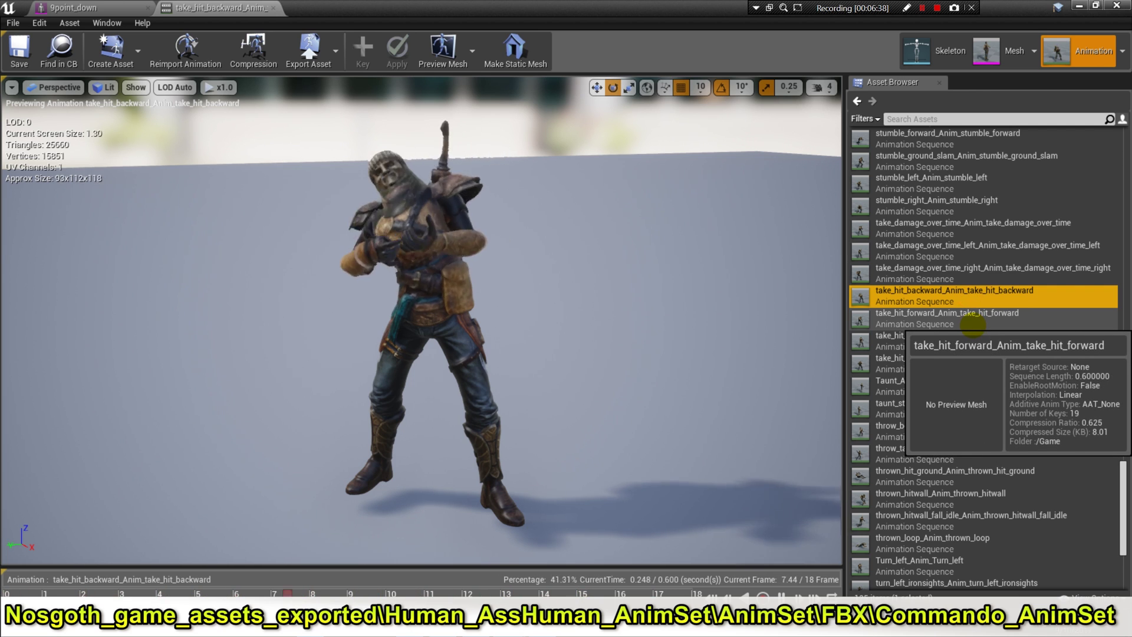
left_click(973, 321)
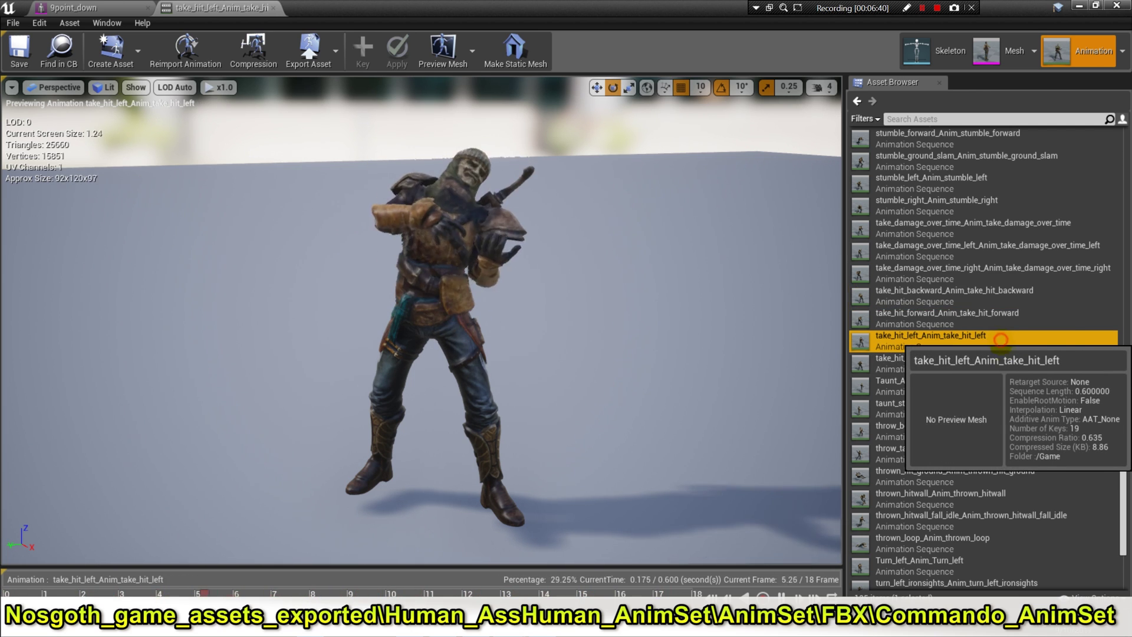
left_click(1006, 361)
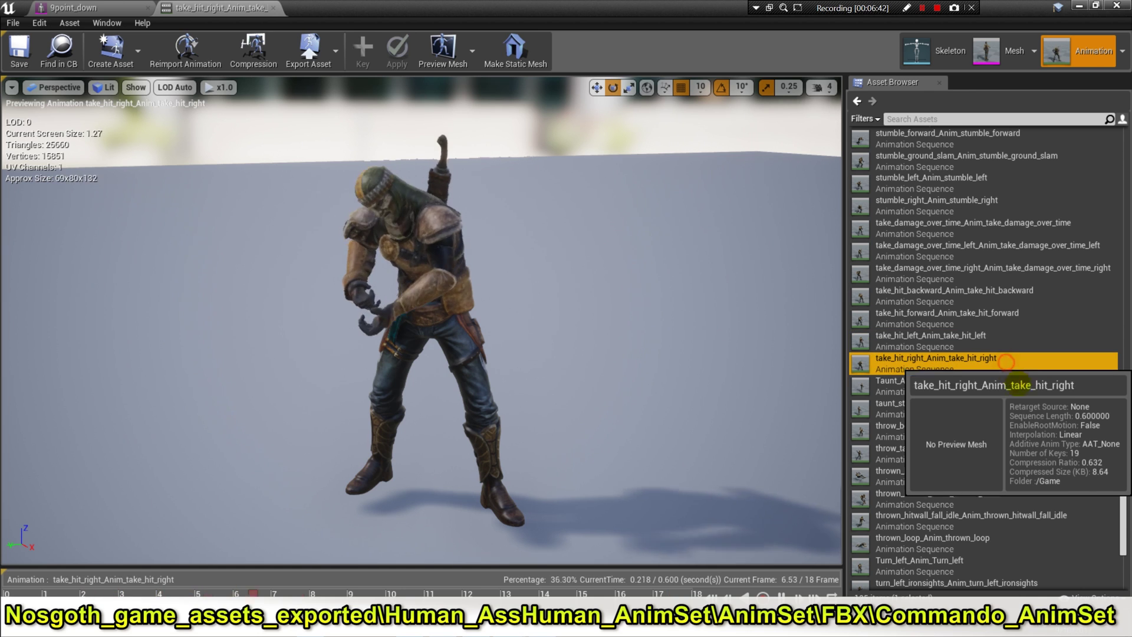
Preview the commando's Taunt, taunt_start, throw_bola and throw_tar_bomb animations
left_click(1010, 384)
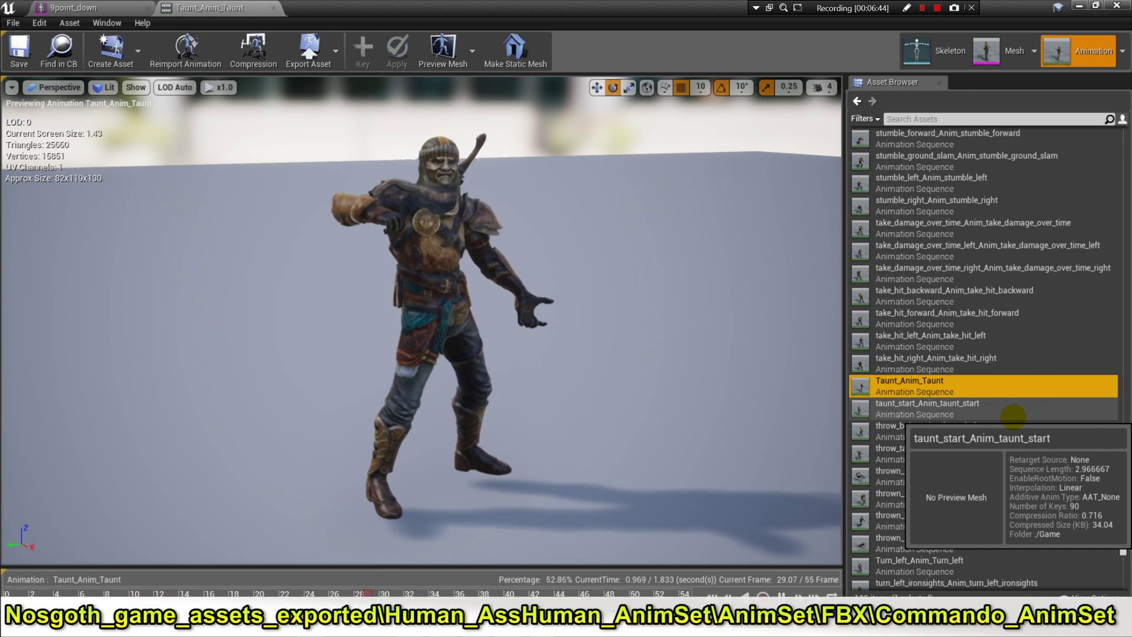
left_click(1002, 407)
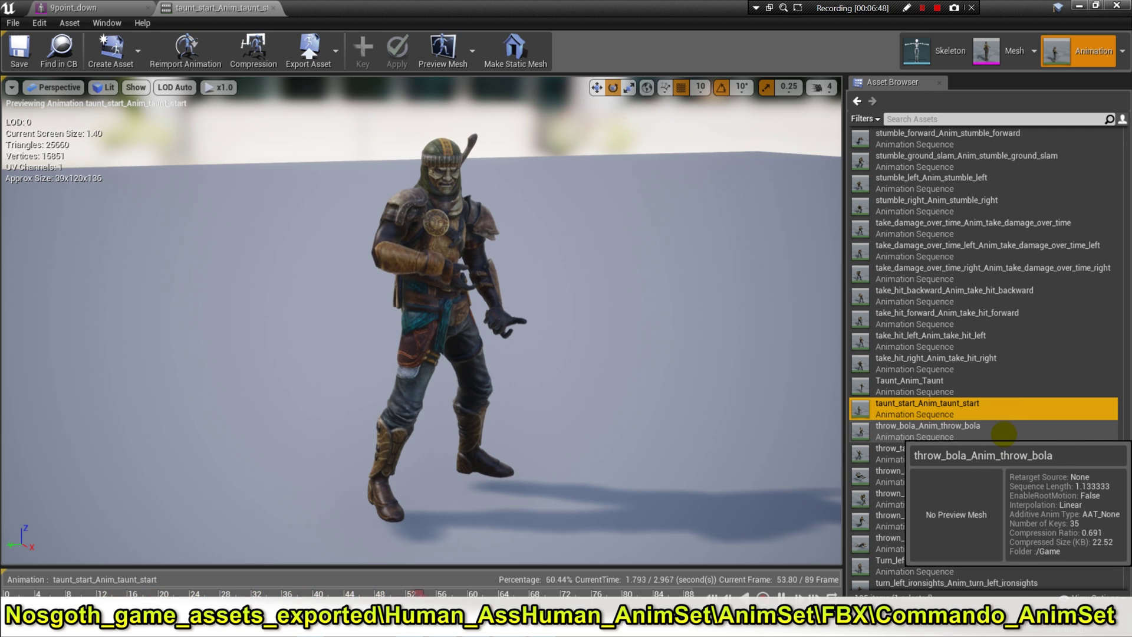
left_click(1002, 431)
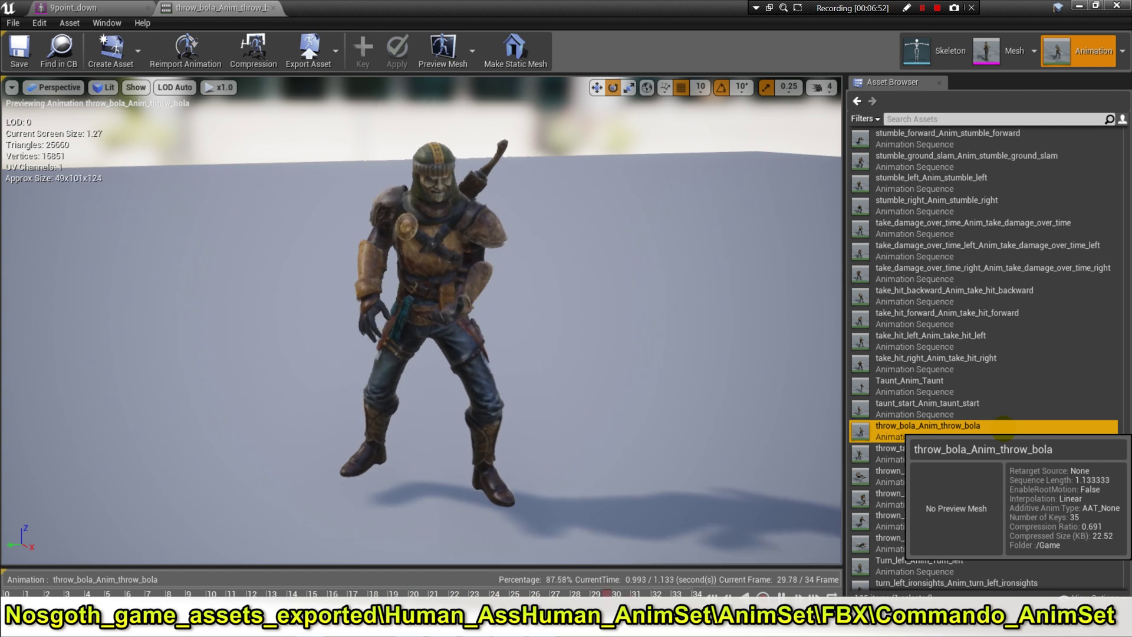
left_click(1005, 454)
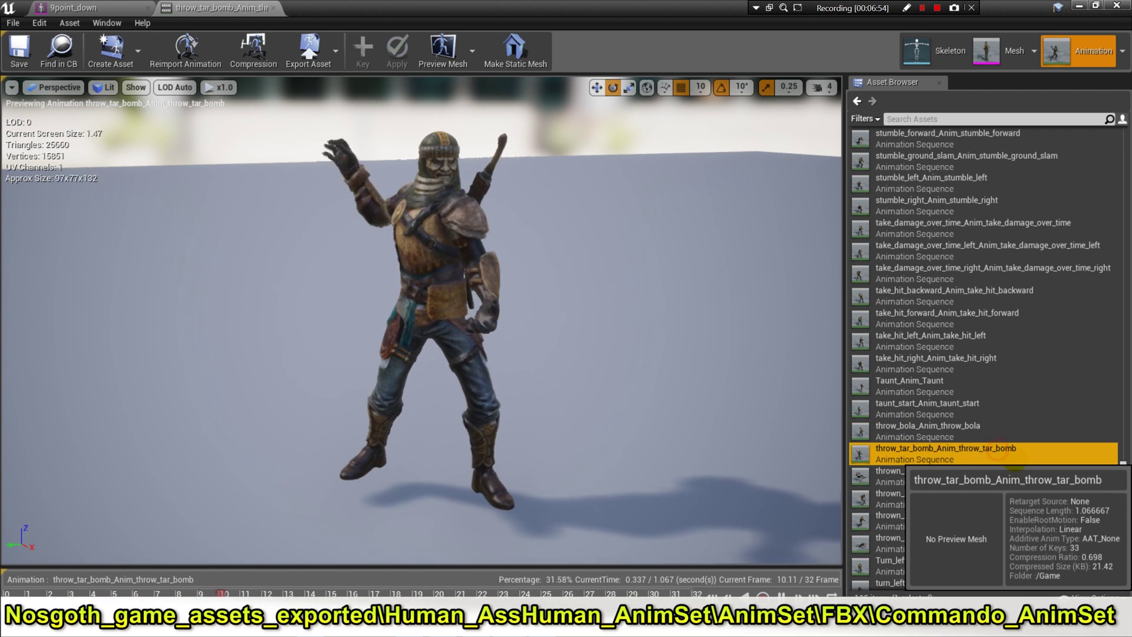
Preview the commando's thrown_hit_ground animation with the whole body motion in view
left_click_drag(1123, 510, 1123, 533)
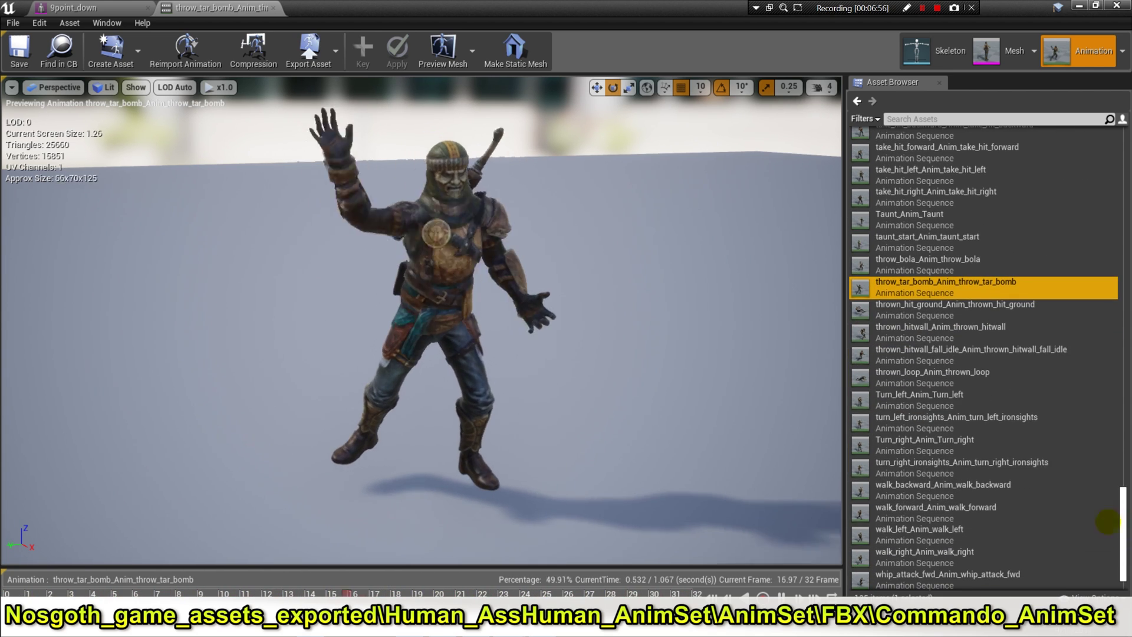
left_click(920, 312)
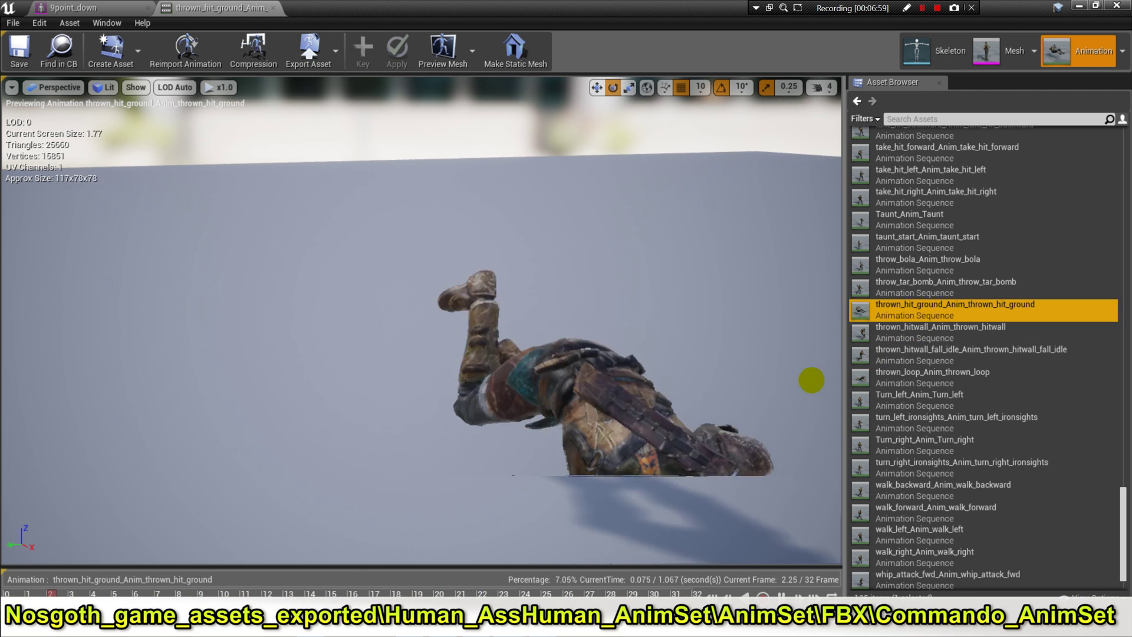
scroll(764, 379, "up", 1)
middle_click_drag(766, 387, 771, 394)
scroll(757, 390, "down", 5)
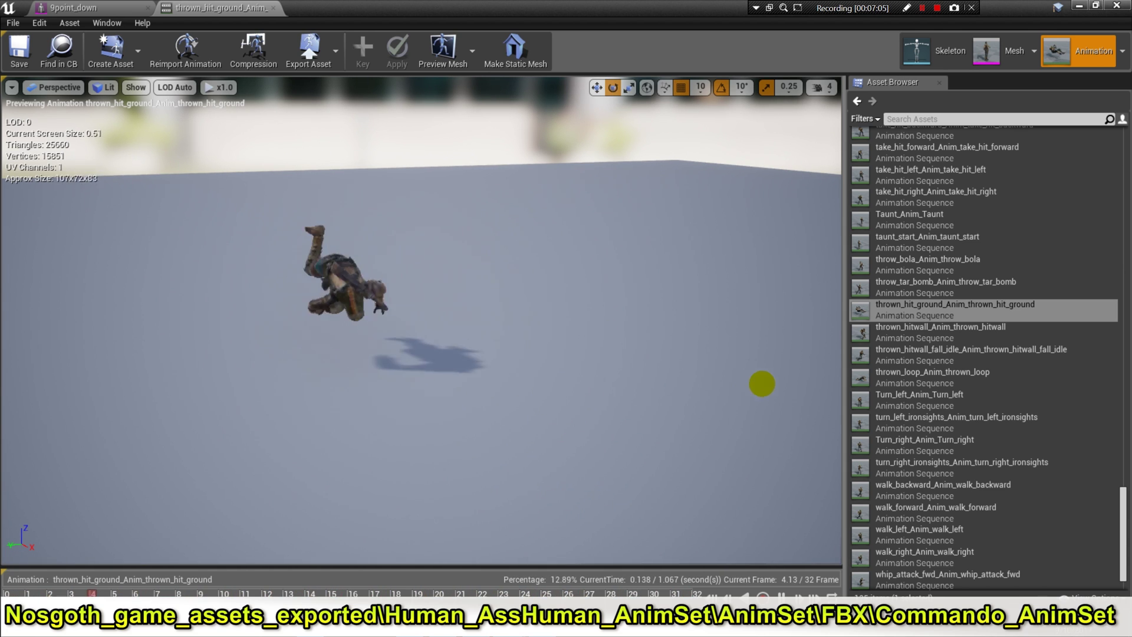
Preview the commando's thrown_hitwall, thrown_hitwall_fall_idle and thrown_loop animations
left_click(890, 329)
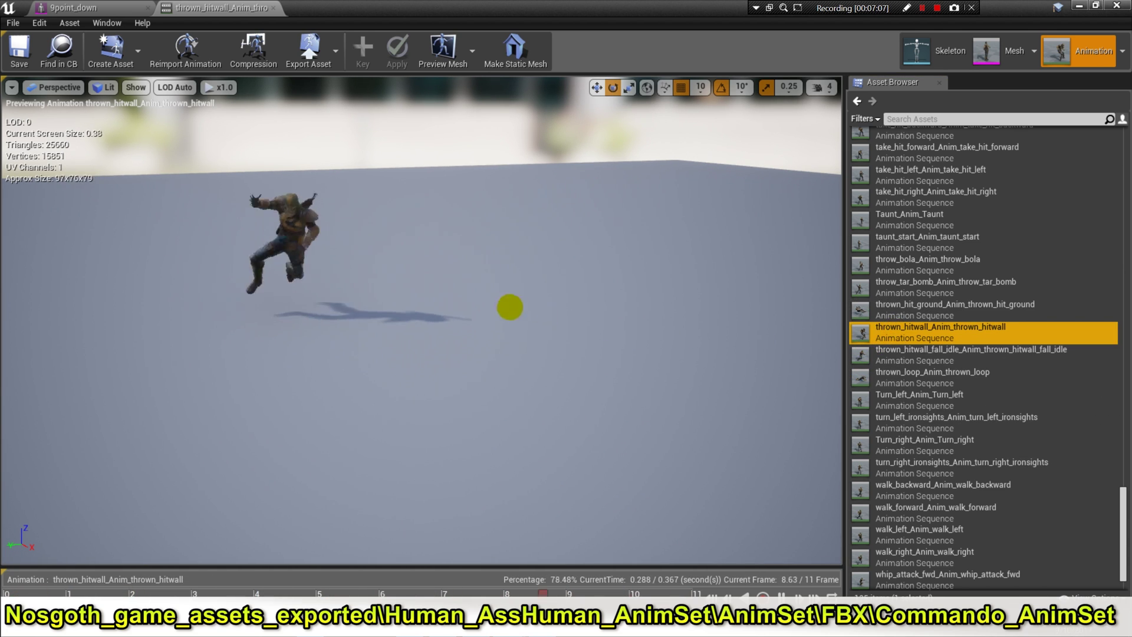
left_click_drag(283, 244, 379, 283)
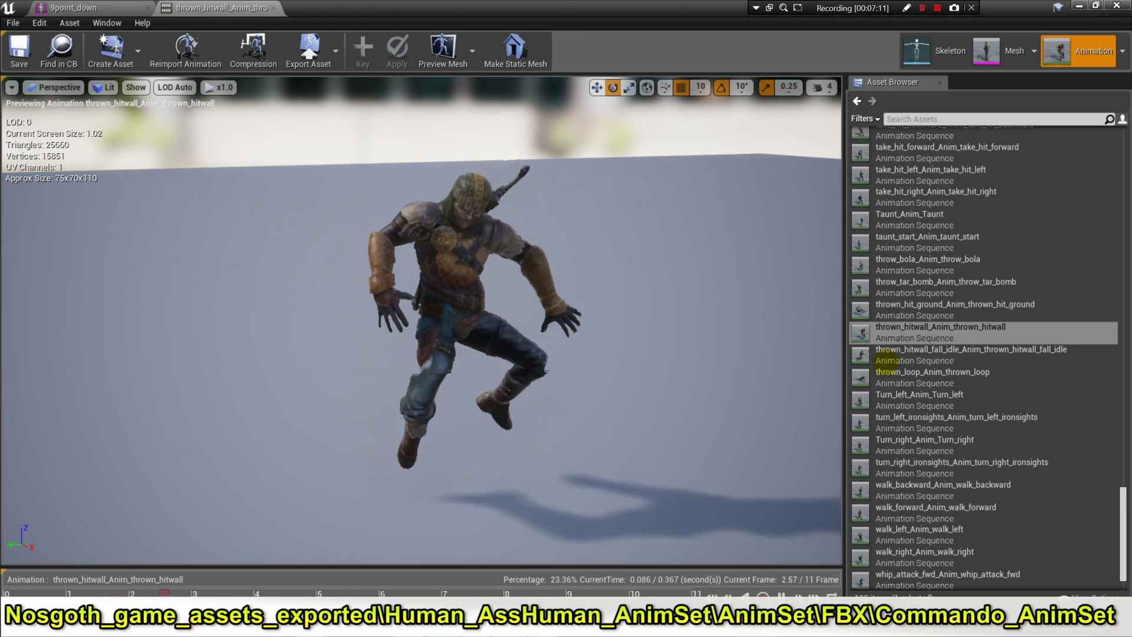
left_click(908, 356)
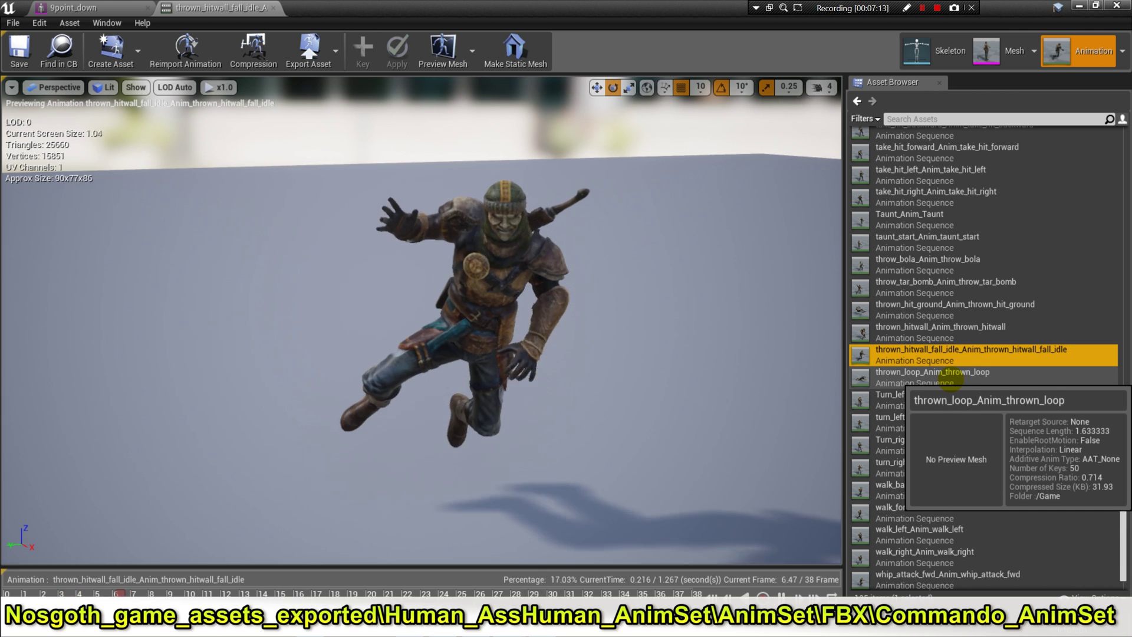
left_click(952, 382)
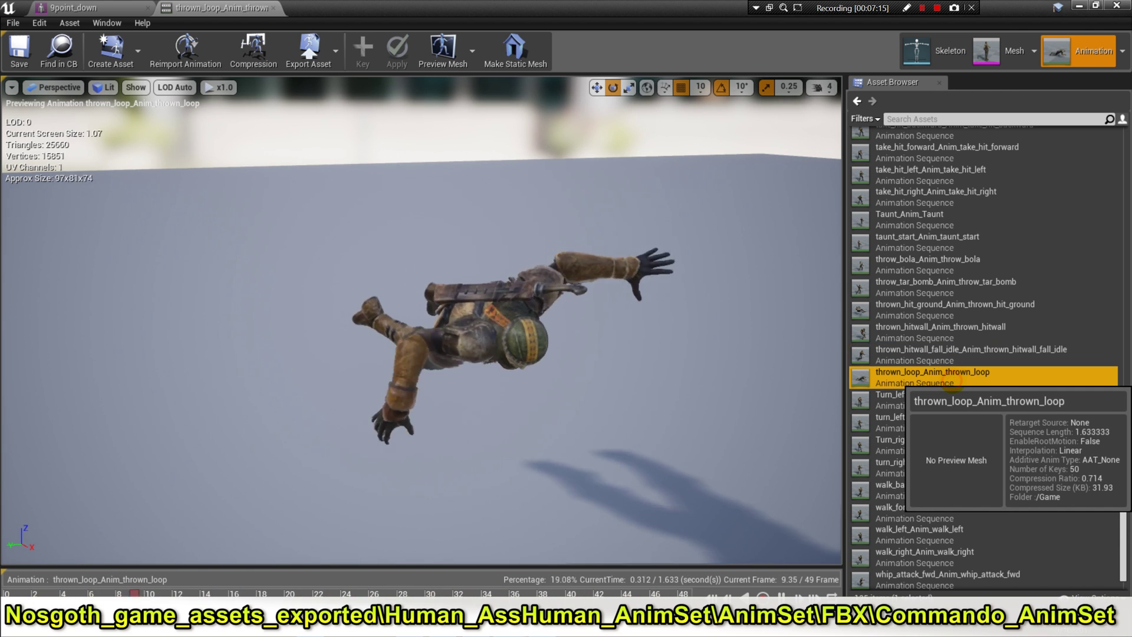
Preview the commando's Turn_left, turn_left_ironsights, Turn_right and turn_right_ironsights animations
left_click(956, 399)
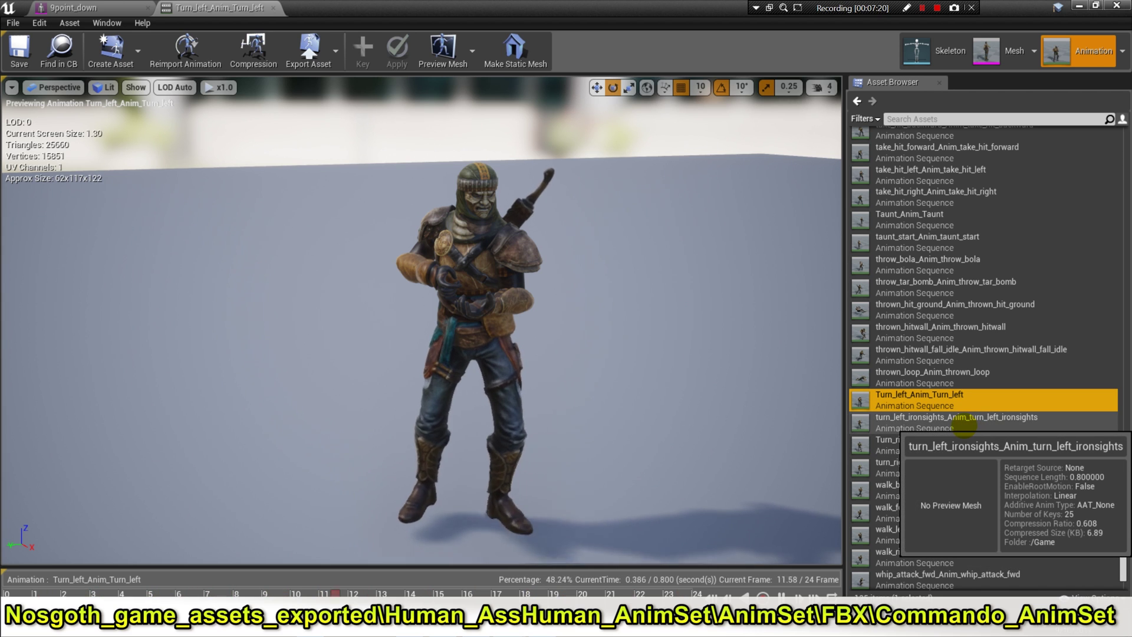
left_click(963, 424)
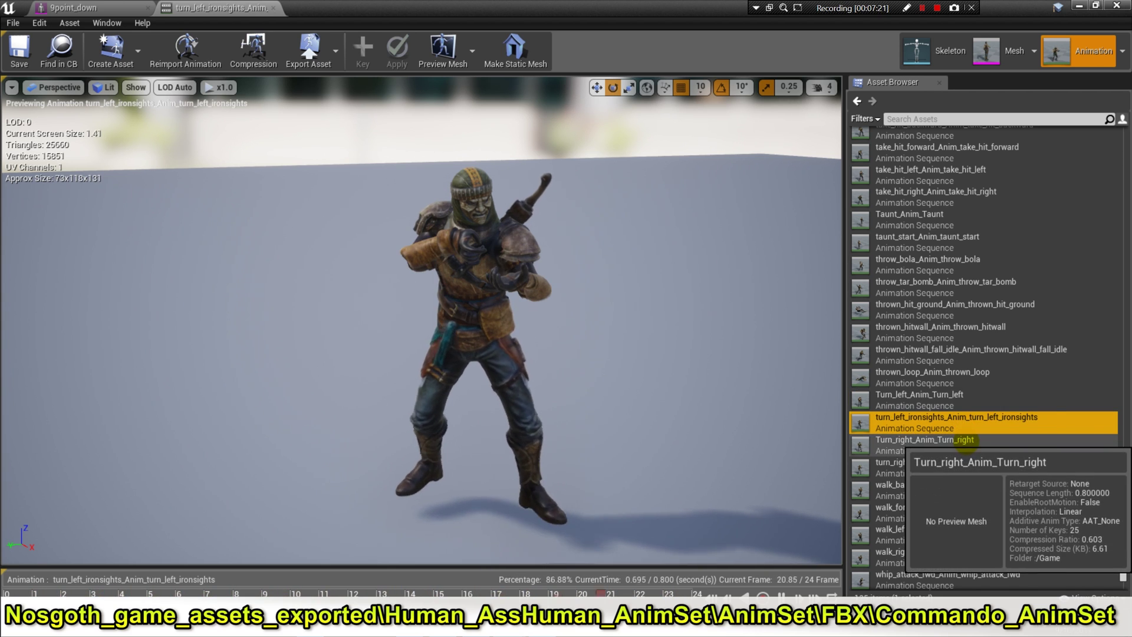
left_click(967, 445)
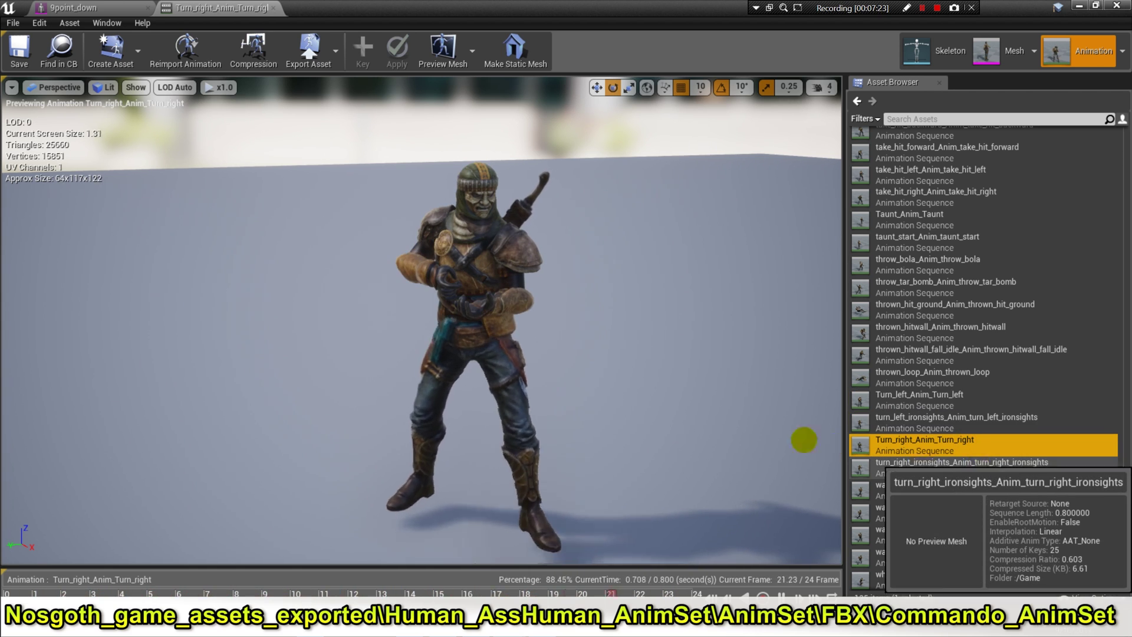
left_click(765, 431)
left_click(956, 467)
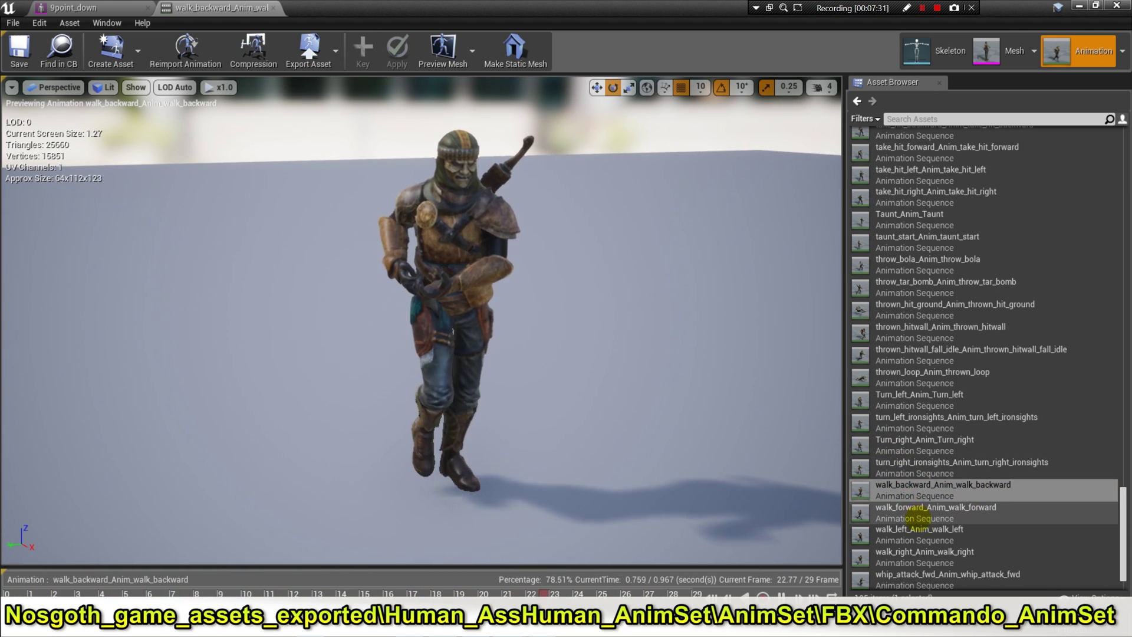
Preview the commando's walk_forward, walk_left, whip_attack_fwd and whip_attack_low animations
left_click(913, 513)
left_click_drag(1124, 533, 1125, 548)
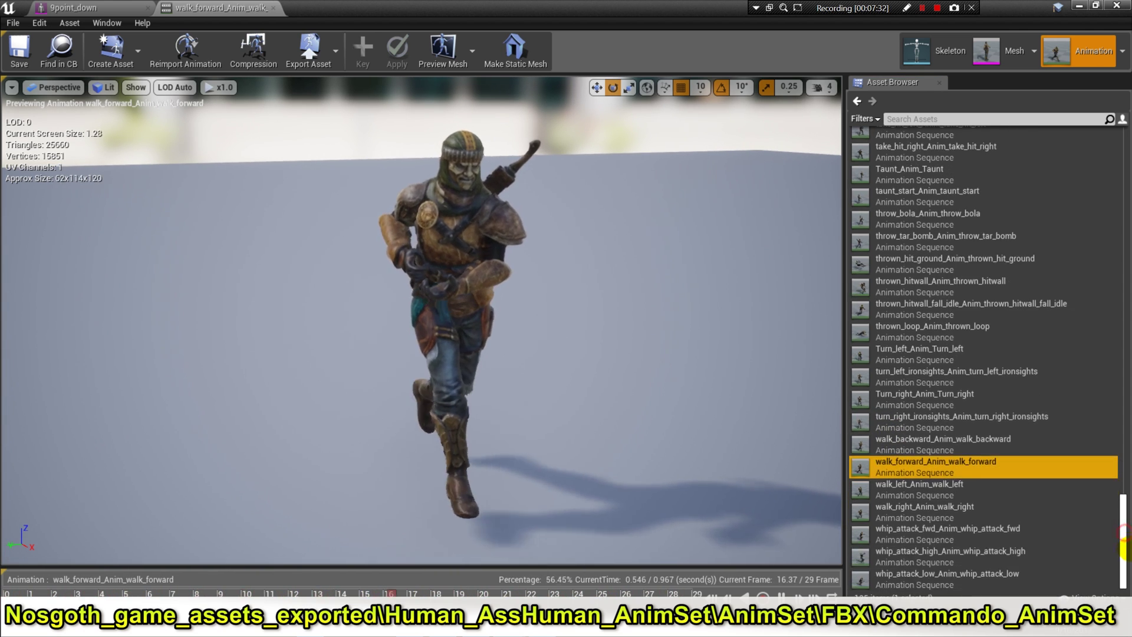
left_click(1002, 495)
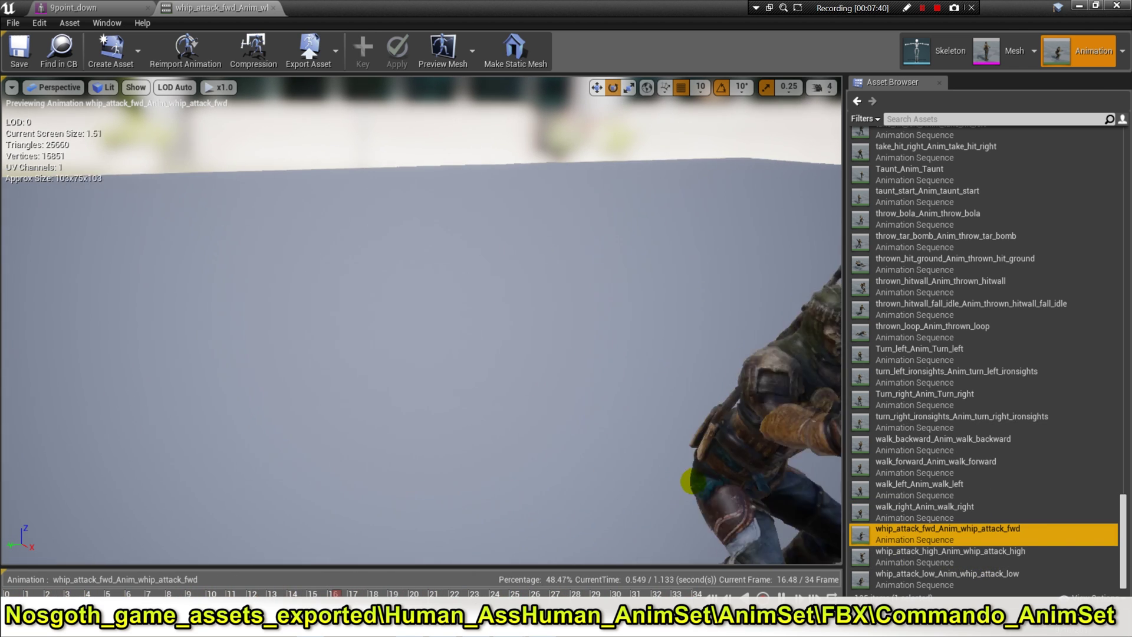
middle_click_drag(714, 487, 720, 499)
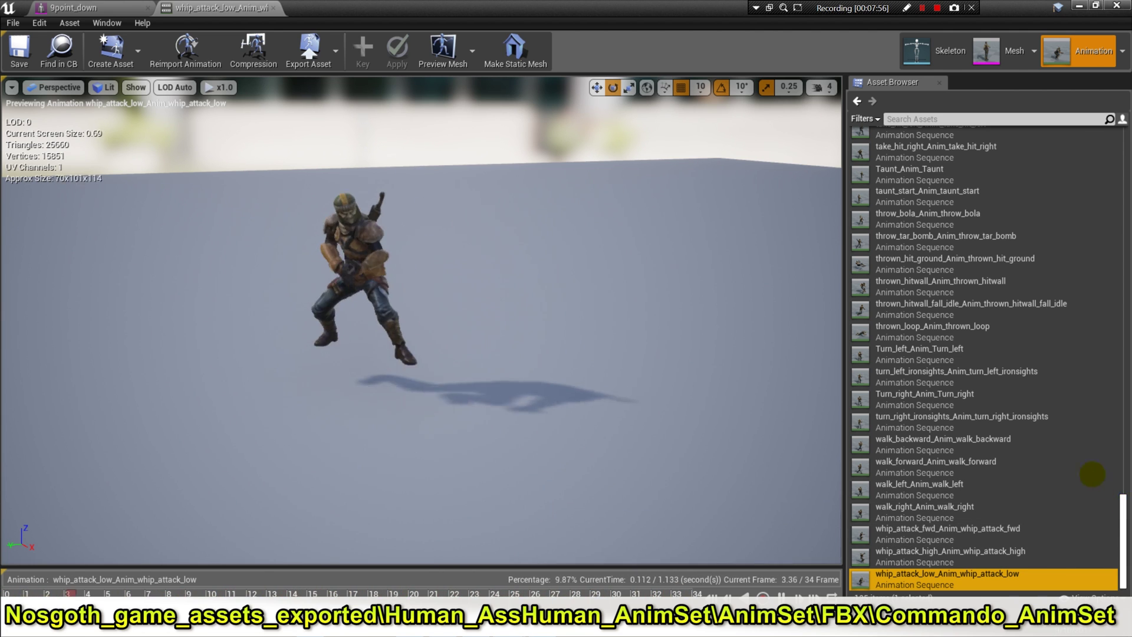
Return to the start of the animation list and preview the 9point_front animation on the commando up close
scroll(1071, 454, "up", 10)
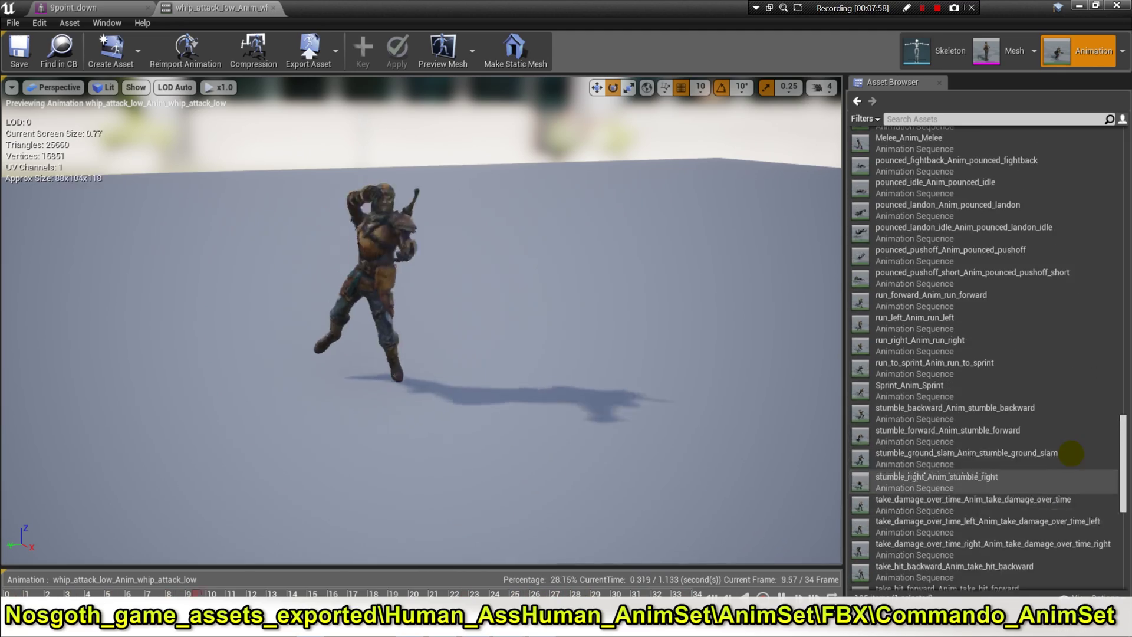
scroll(1071, 454, "up", 10)
scroll(1071, 454, "up", 10)
scroll(1071, 453, "up", 10)
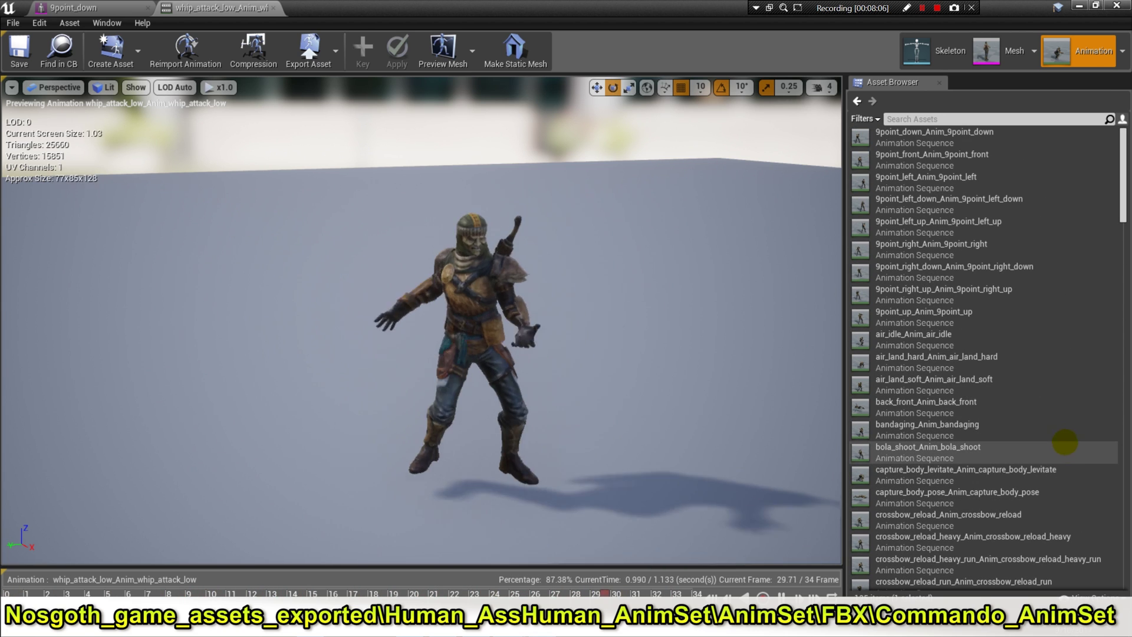
left_click(980, 167)
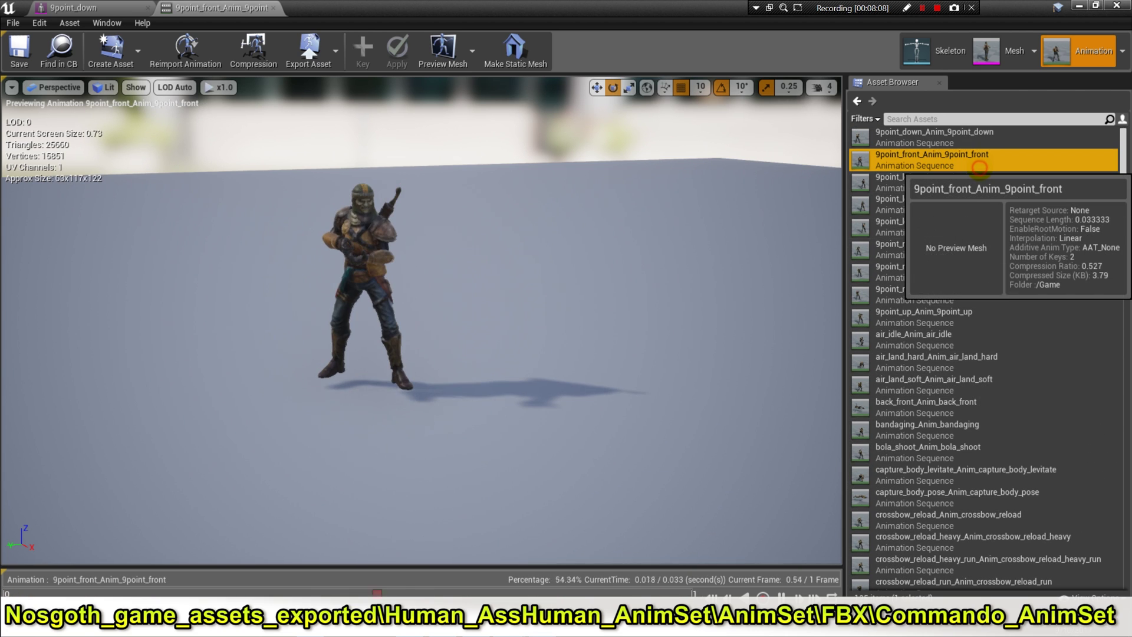
scroll(266, 206, "up", 3)
middle_click_drag(260, 205, 177, 162)
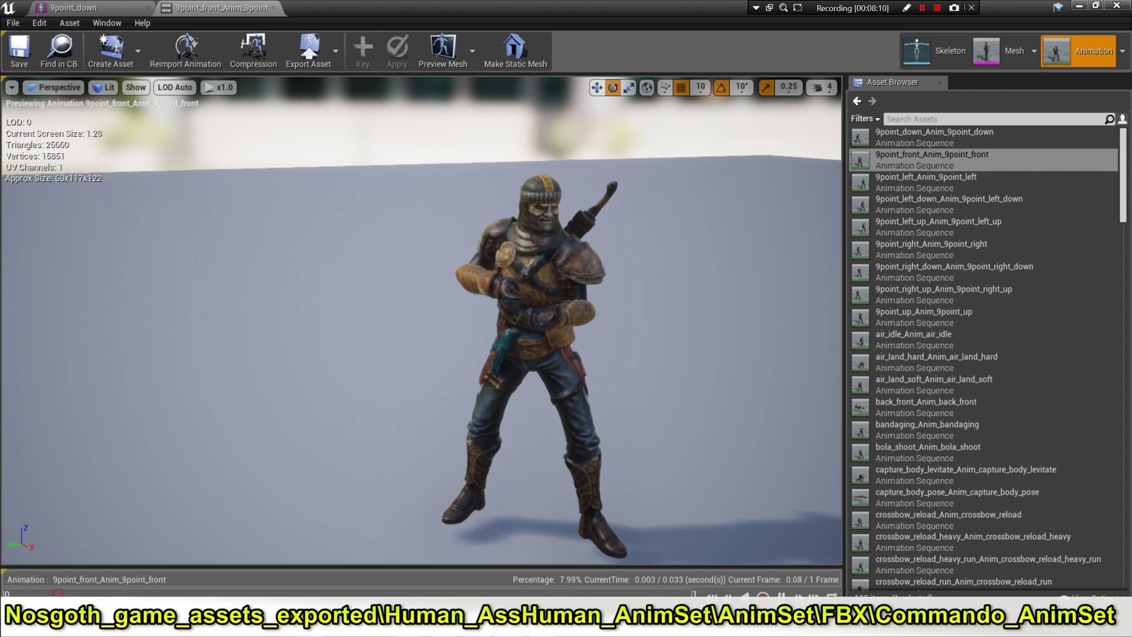
middle_click_drag(264, 205, 324, 216)
Switch to the 9point_down skeletal mesh and inspect the commando's head and chest armor, then the full figure
left_click(91, 9)
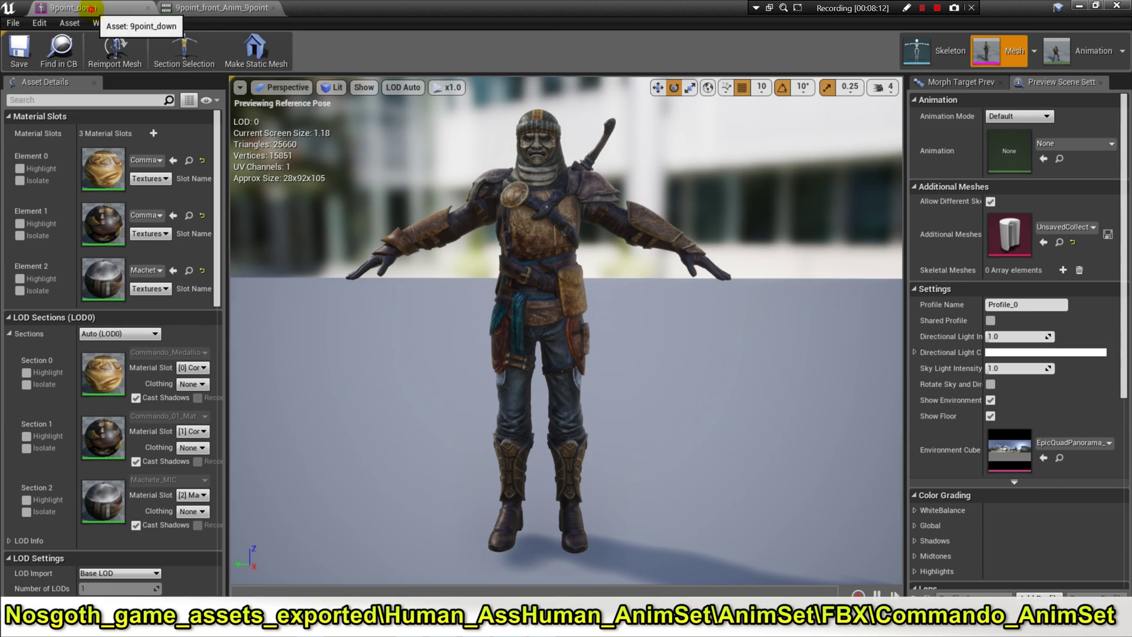
mouse_move(496, 264)
middle_mouse_down()
mouse_move(474, 254)
mouse_move(509, 247)
middle_mouse_up()
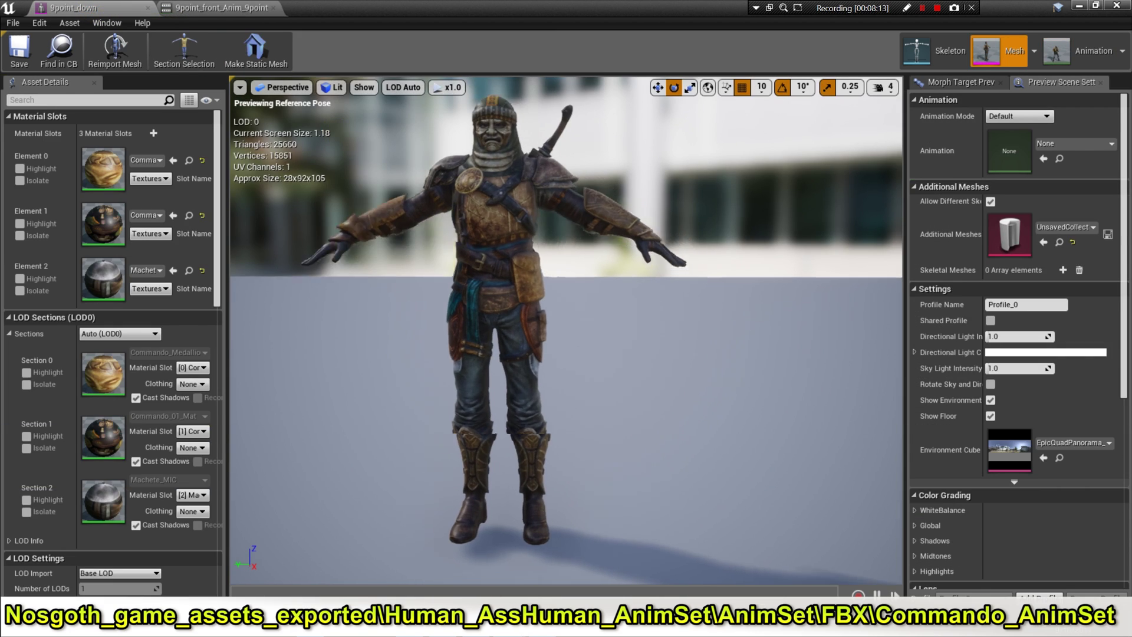
scroll(503, 262, "up", 5)
middle_click_drag(494, 169, 541, 295)
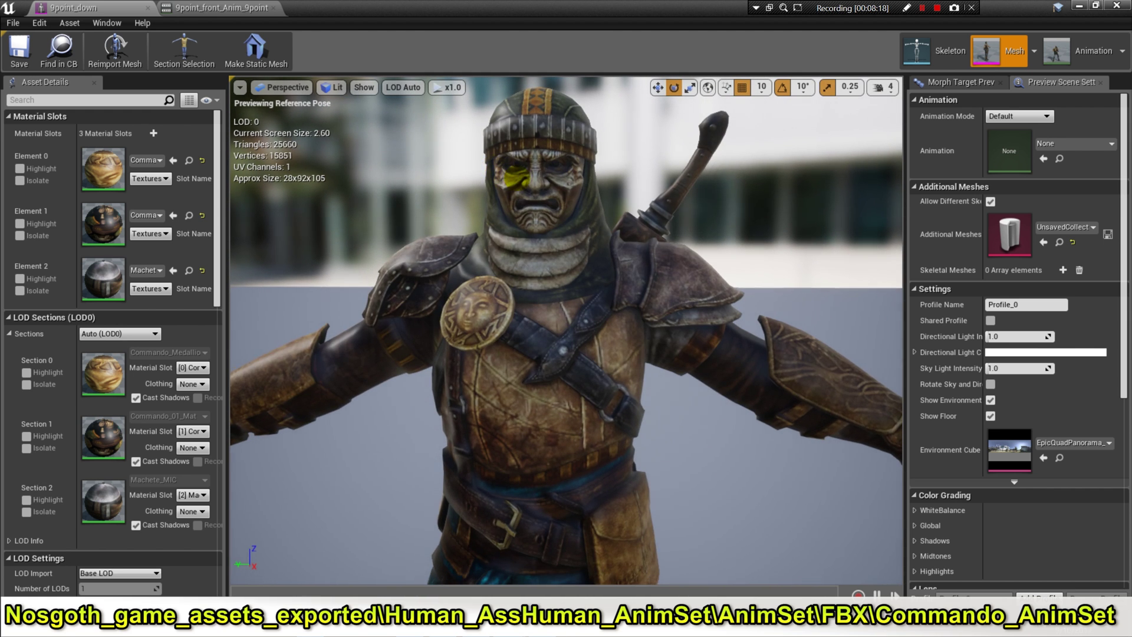
scroll(517, 179, "down", 5)
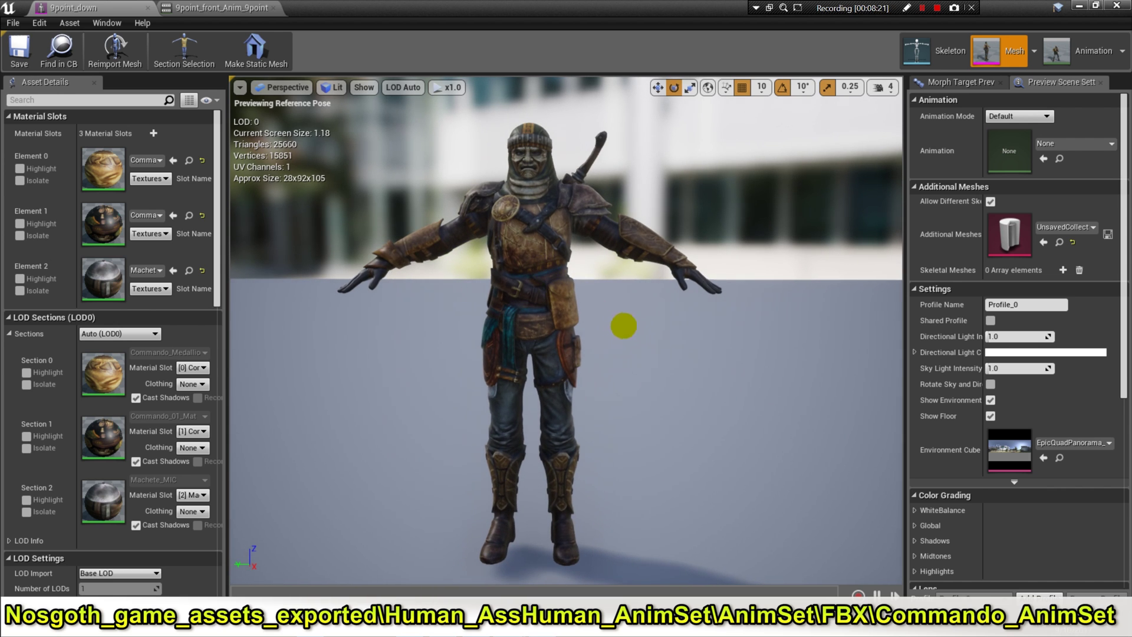